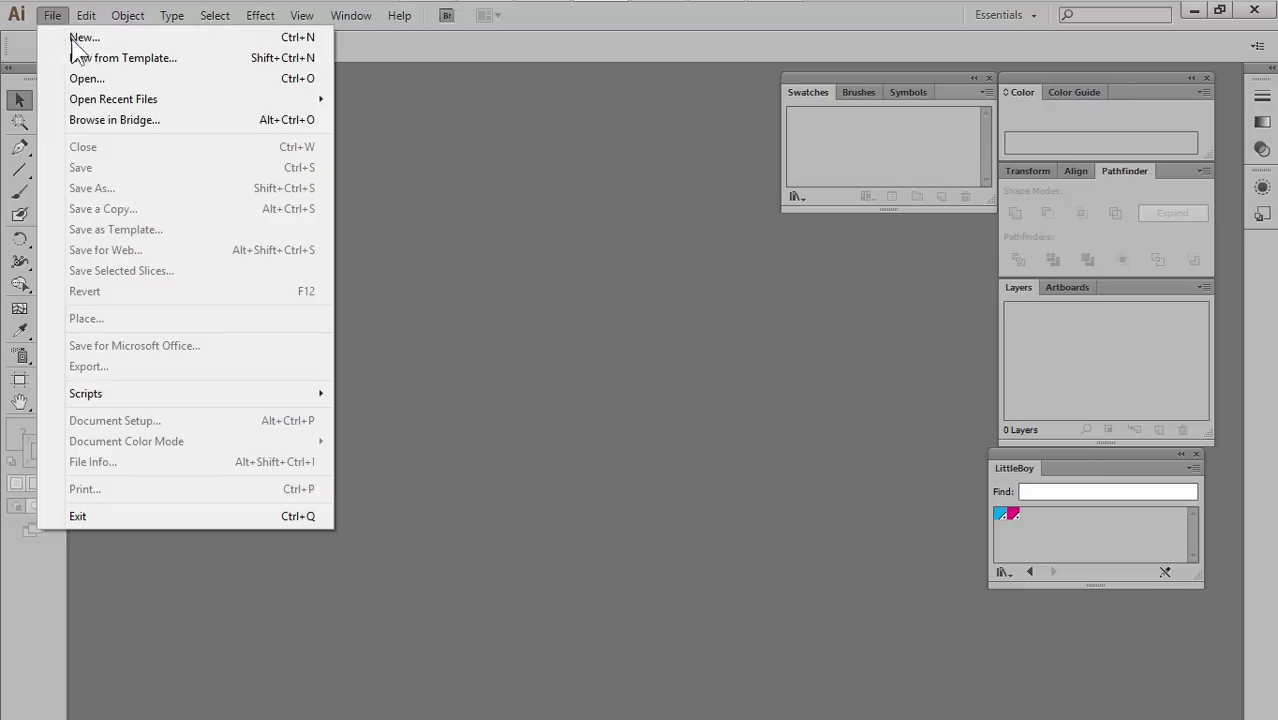
Create a new document and add the two-line text "Contour Cutting" on the artboard.
left_click(80, 40)
left_click(724, 629)
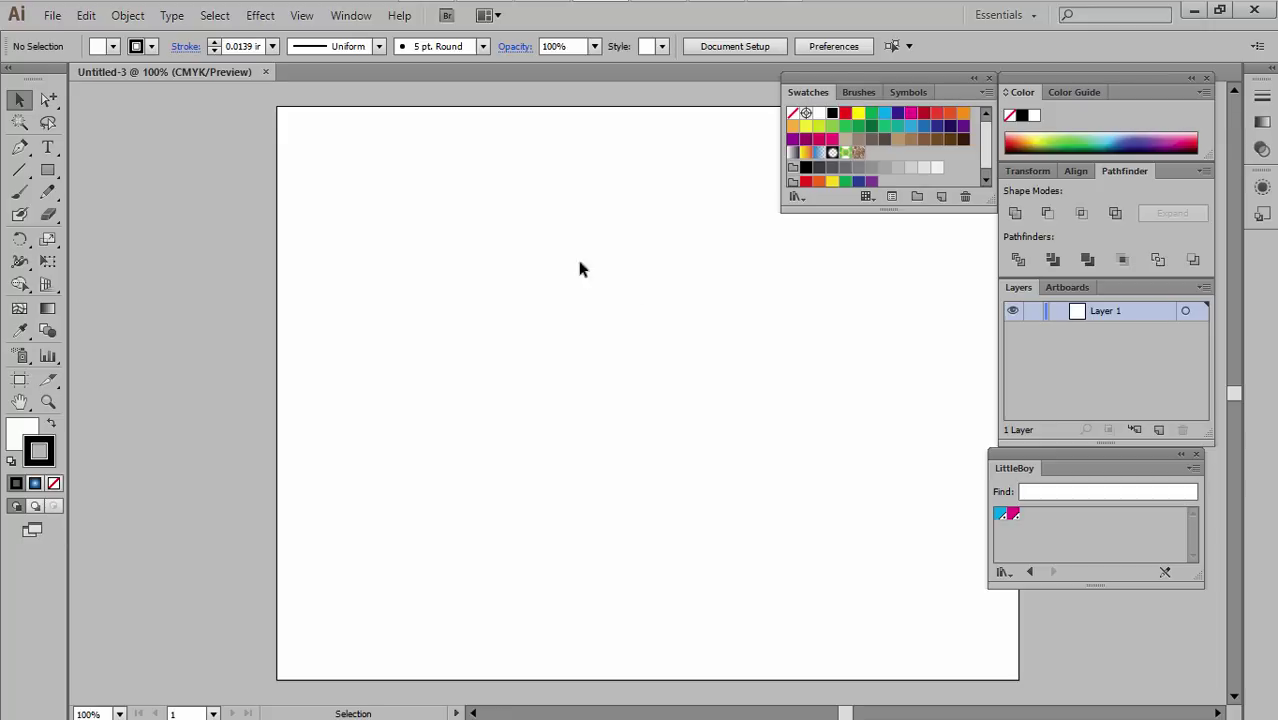
left_click(47, 147)
left_click(400, 292)
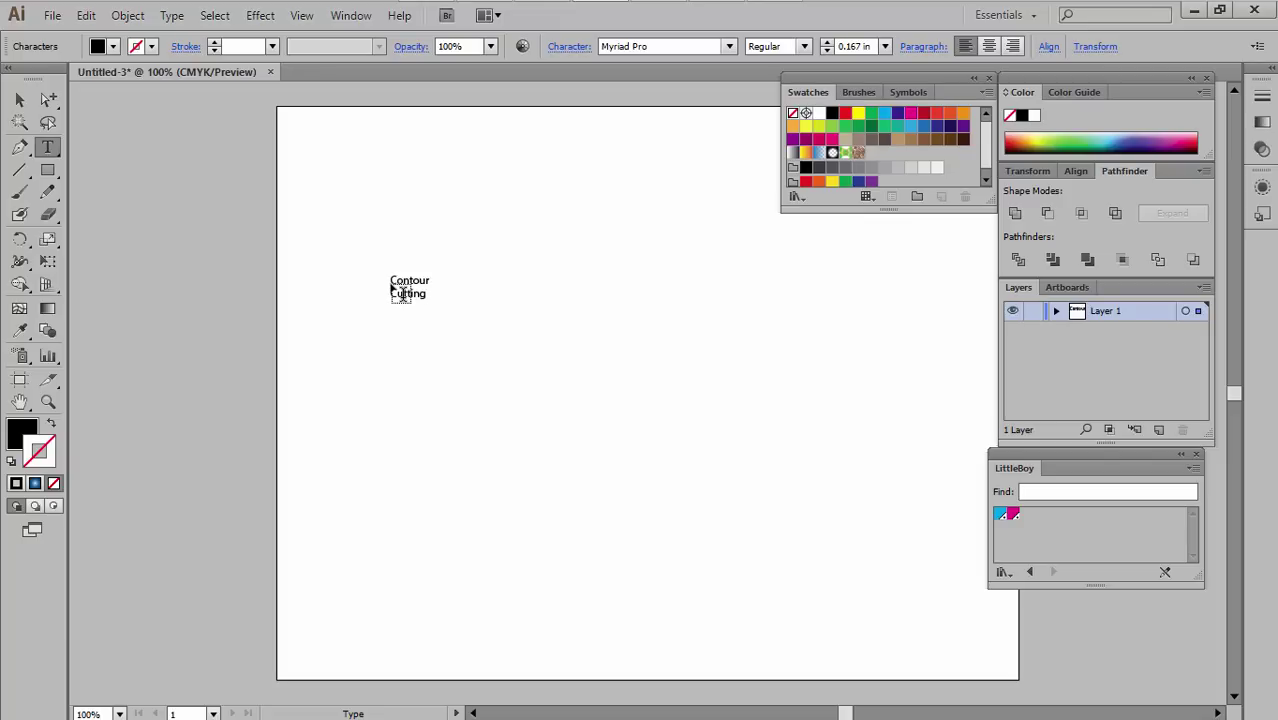
Enlarge the text to about 1.908 in font size, centre it on the artboard and hide the Swatches panel.
left_click(19, 99)
left_click_drag(433, 302, 831, 600)
left_click_drag(708, 353, 733, 320)
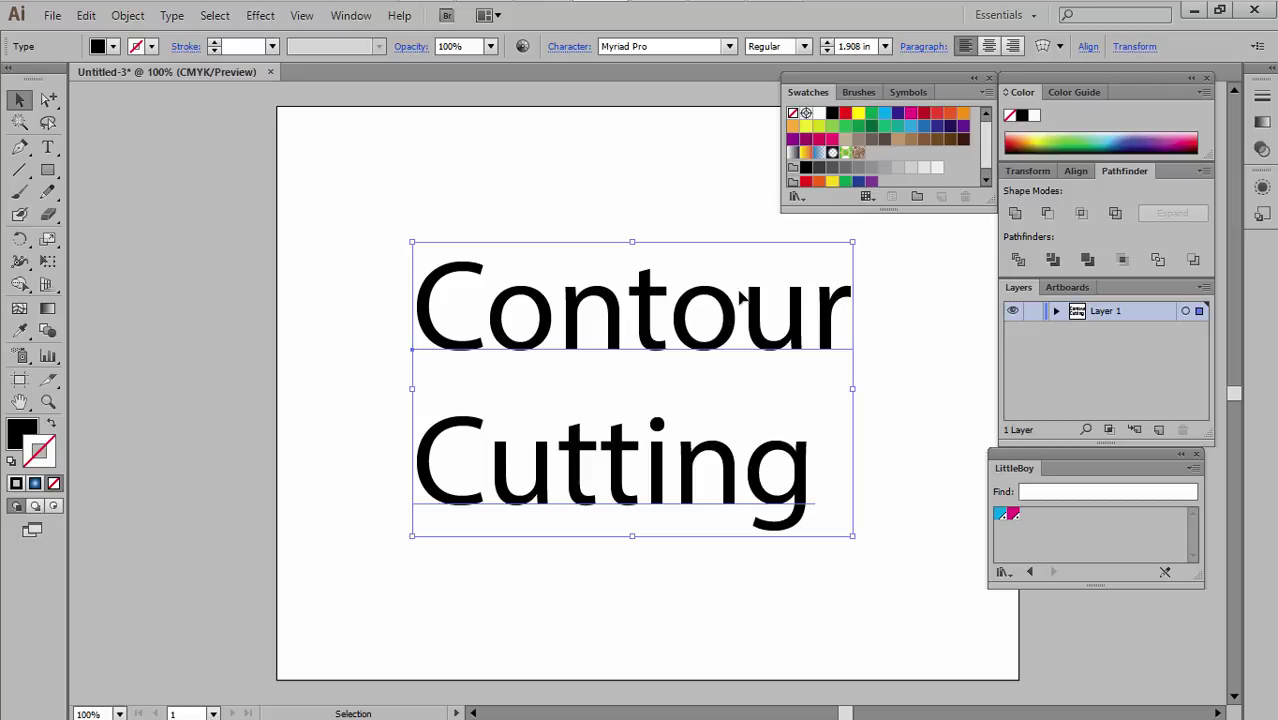
left_click(988, 78)
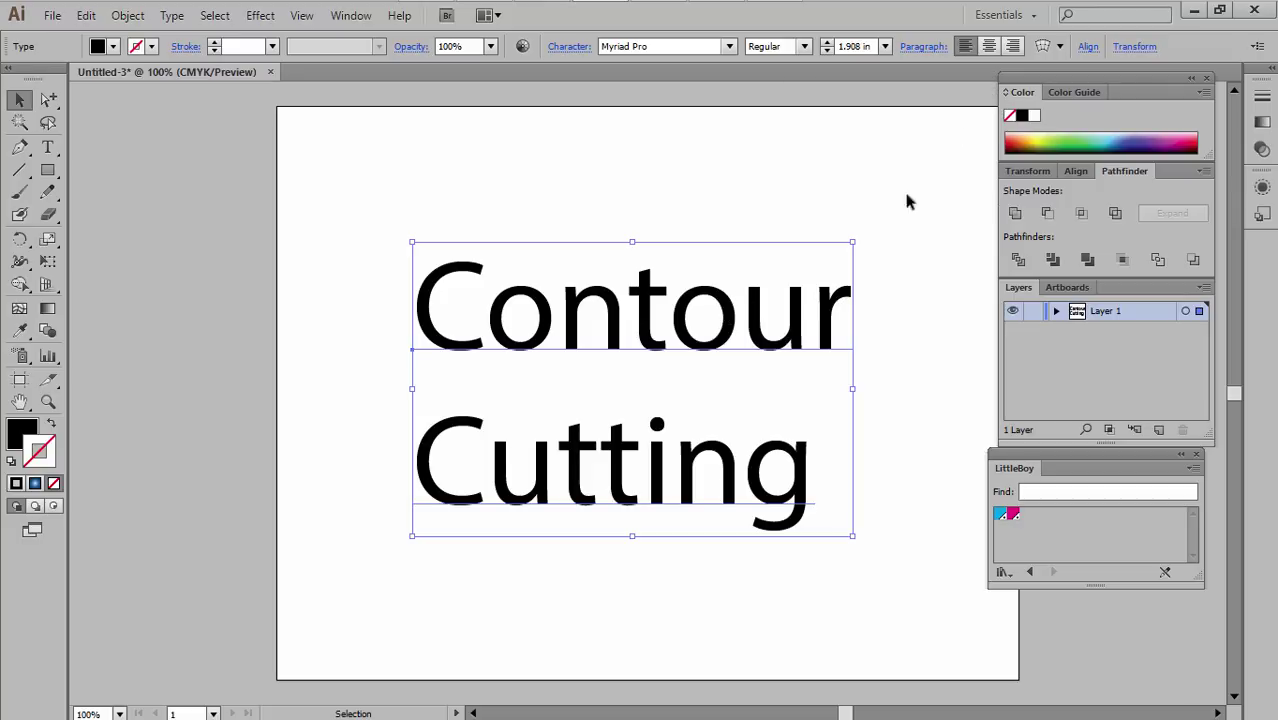
Convert the "Contour Cutting" text to outlines.
left_click(128, 16)
mouse_move(215, 396)
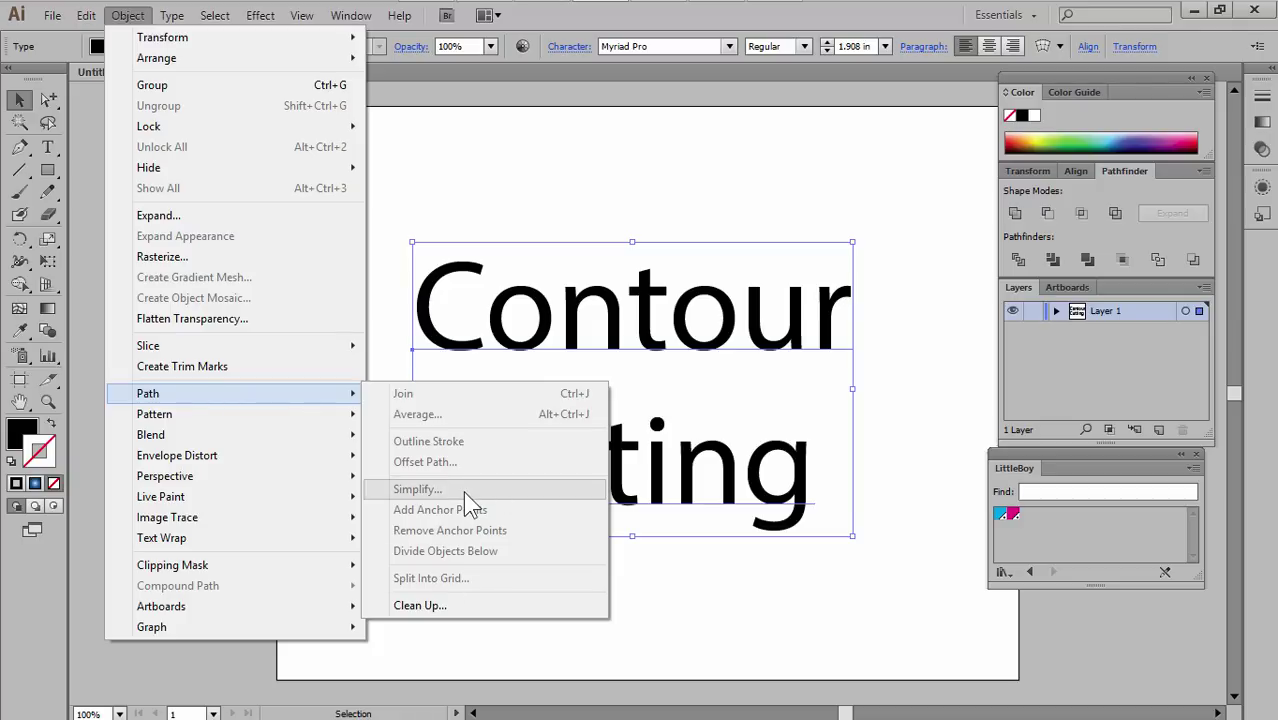
right_click(548, 320)
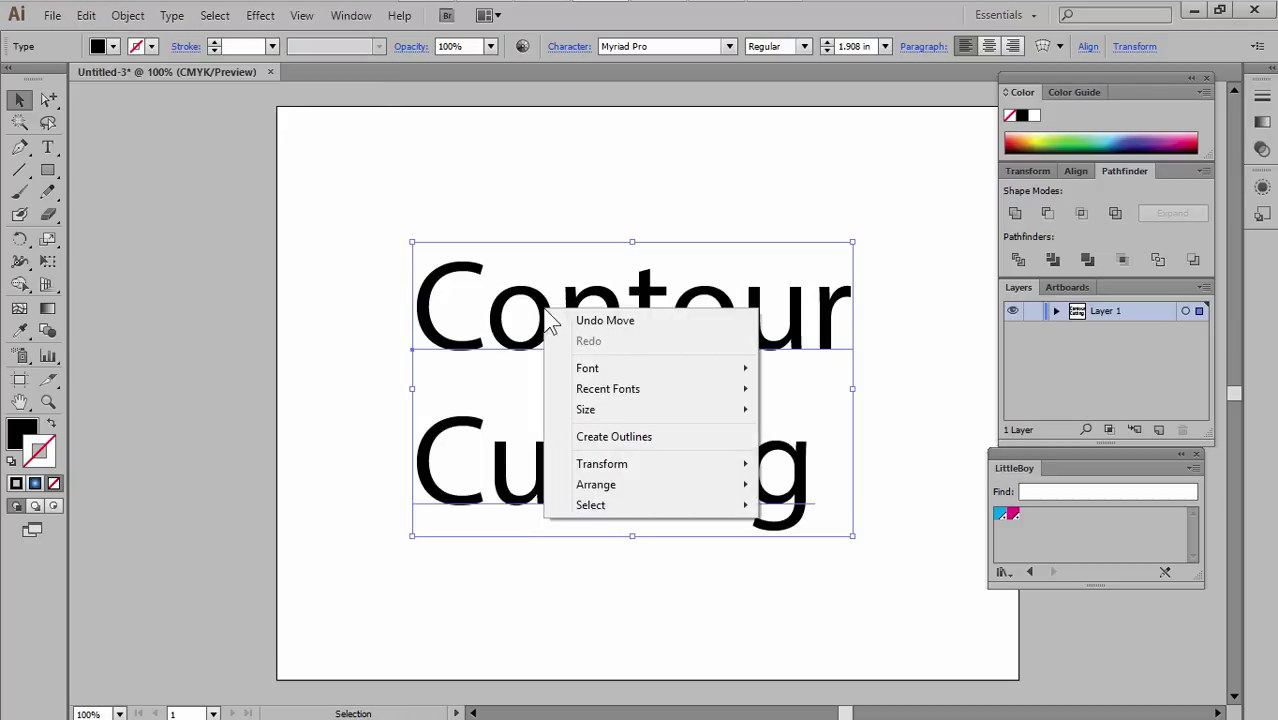
left_click(613, 434)
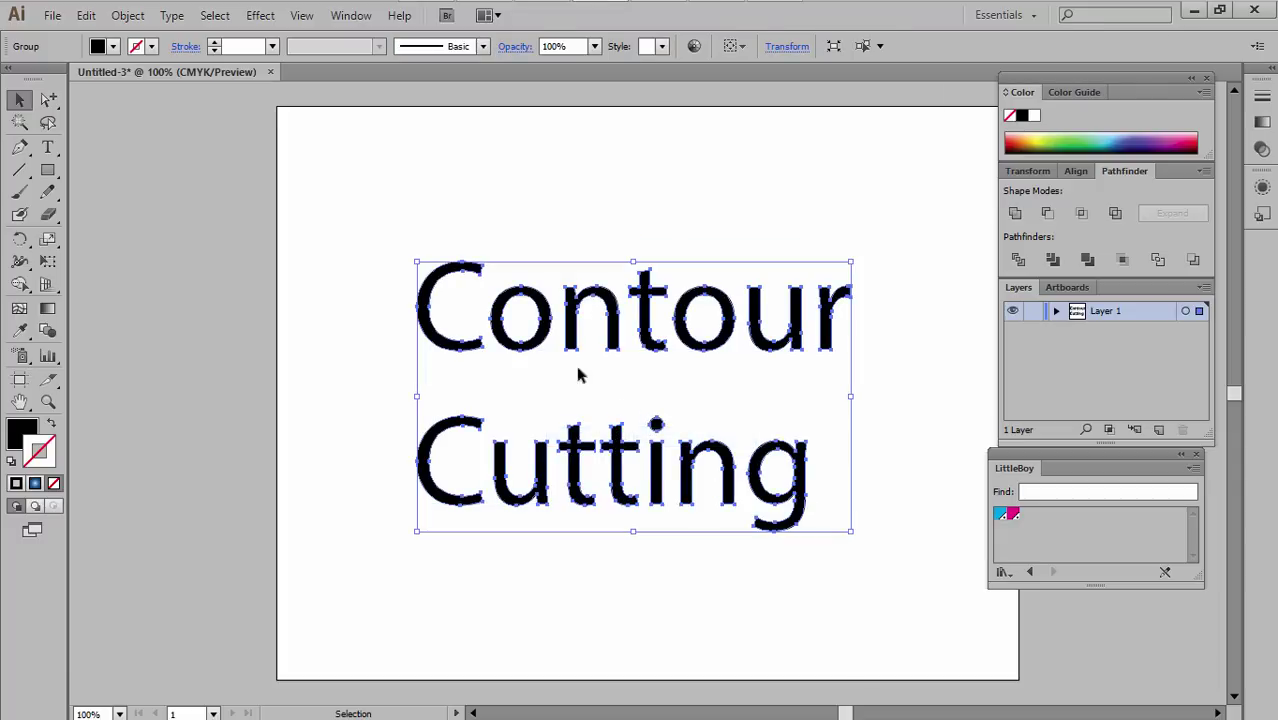
Offset the outlined lettering's paths by 0.1389 in with Round joins, previewing the result.
left_click(123, 16)
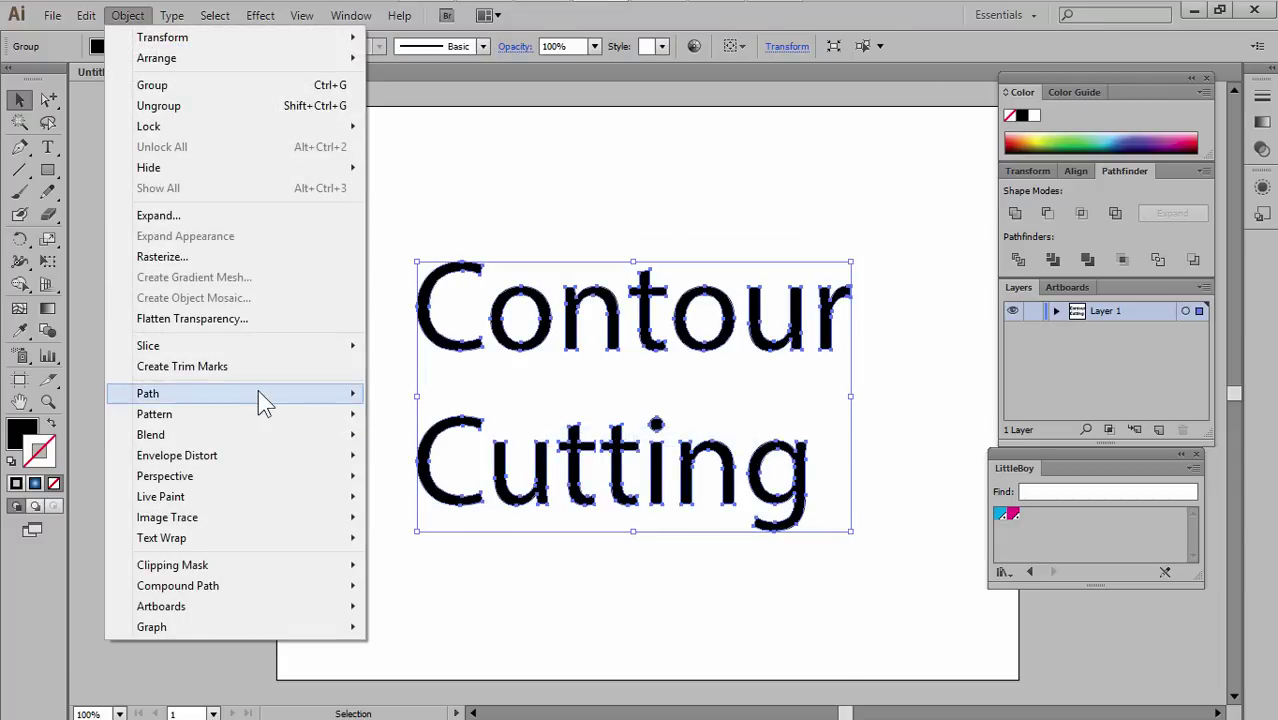
mouse_move(259, 390)
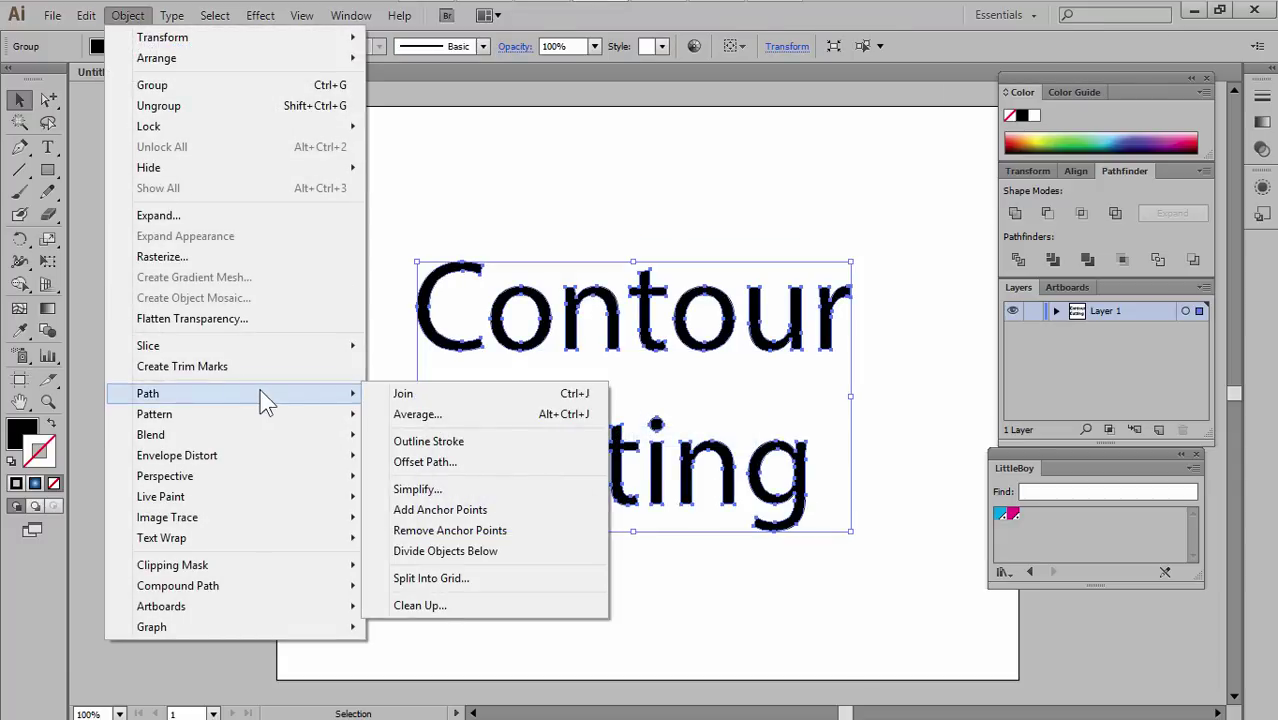
left_click(460, 462)
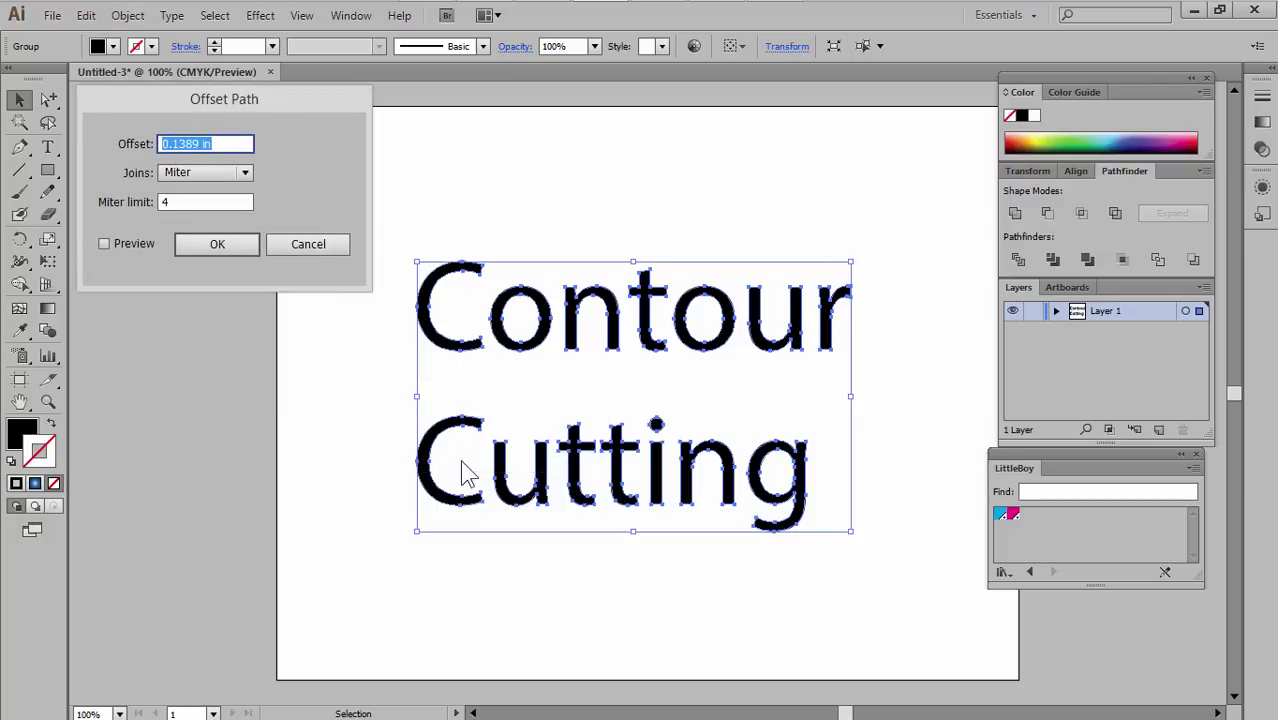
left_click(194, 171)
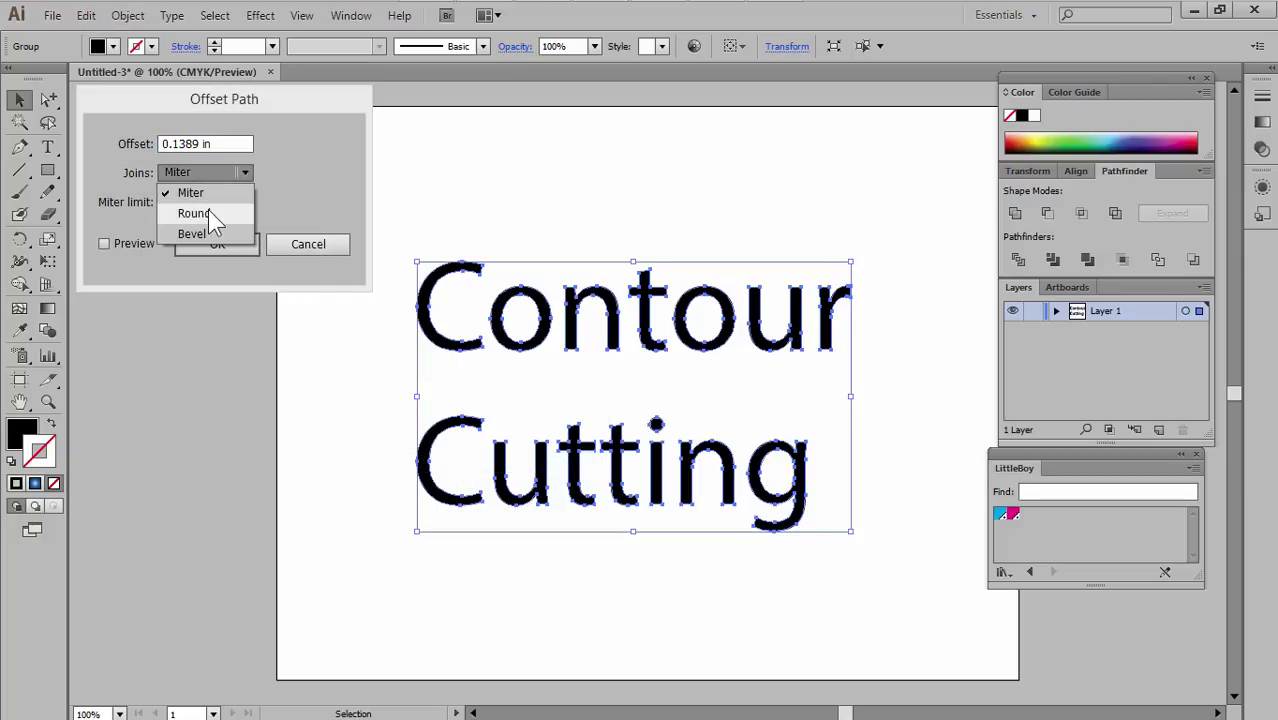
left_click(207, 211)
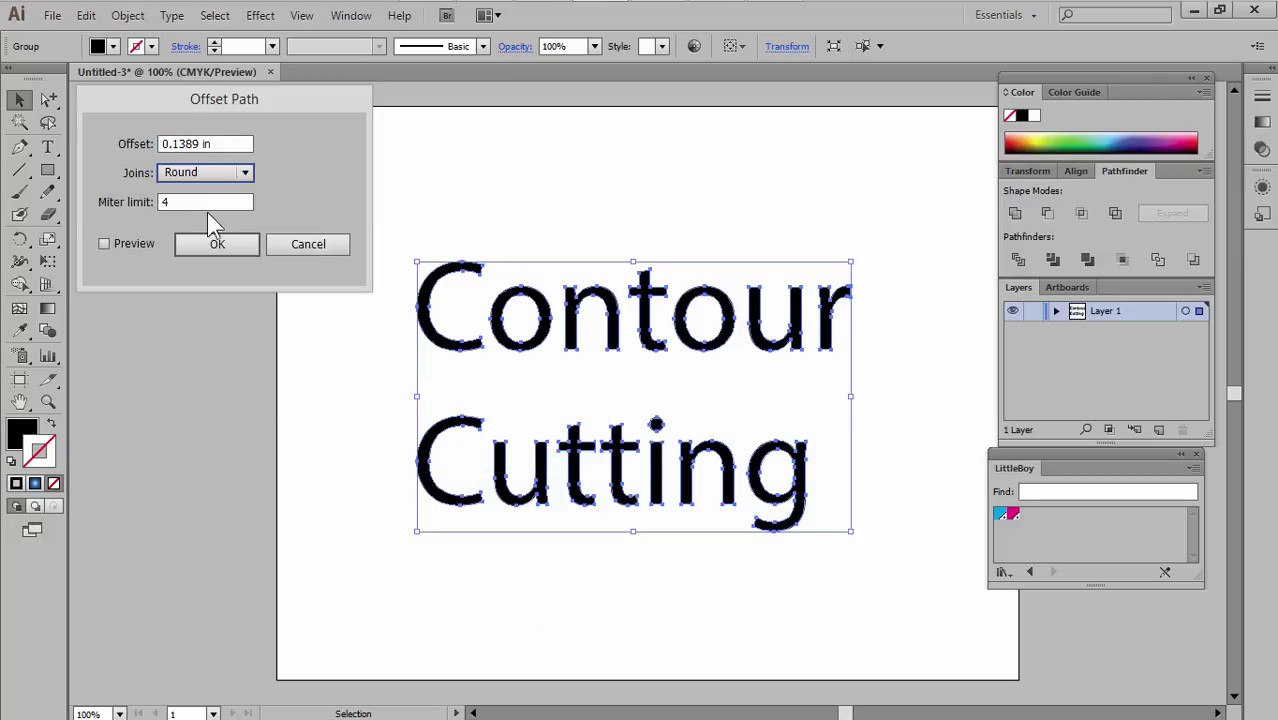
left_click(104, 244)
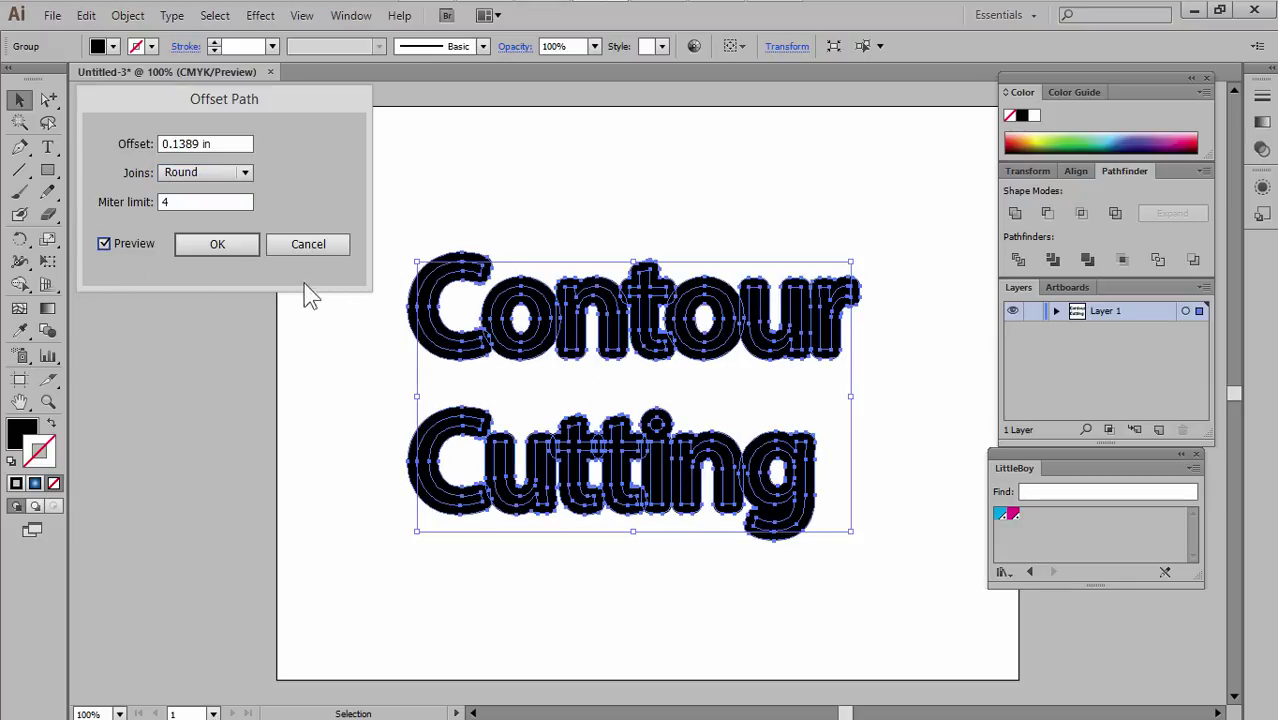
left_click(231, 247)
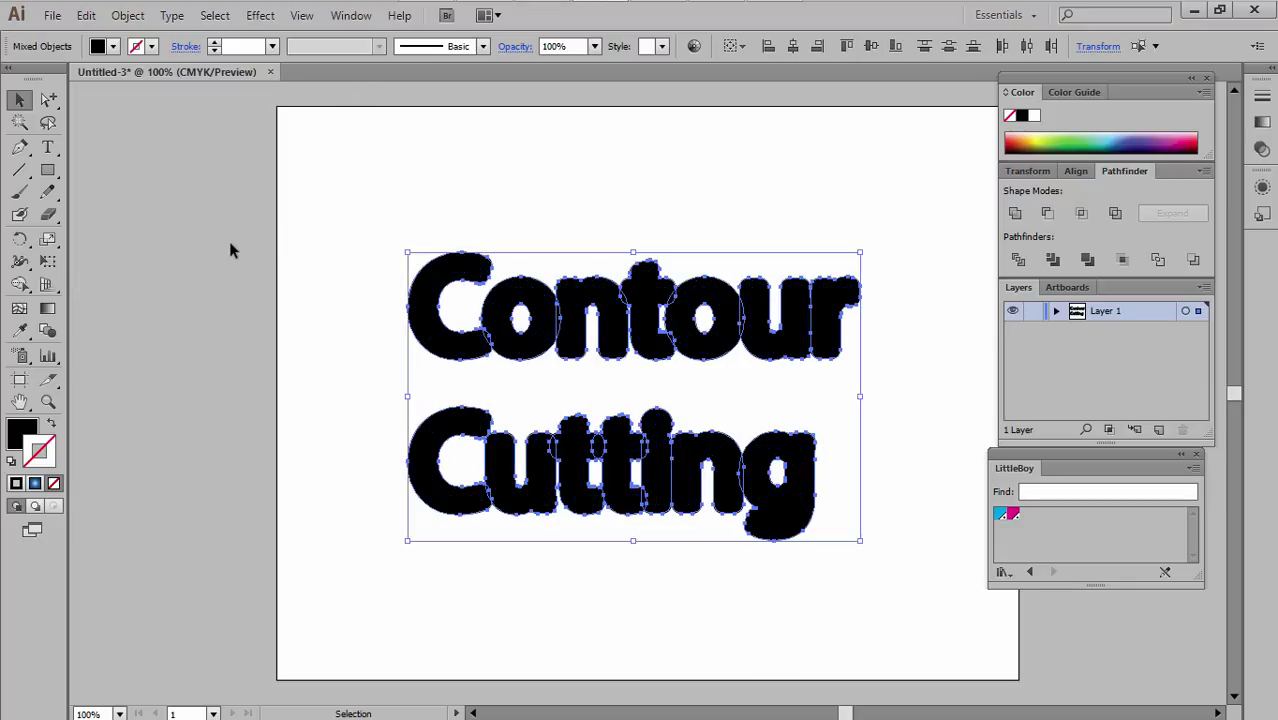
Swap fill and stroke on the offset paths and colour their stroke with the cyan LittleBoy swatch.
left_click(52, 427)
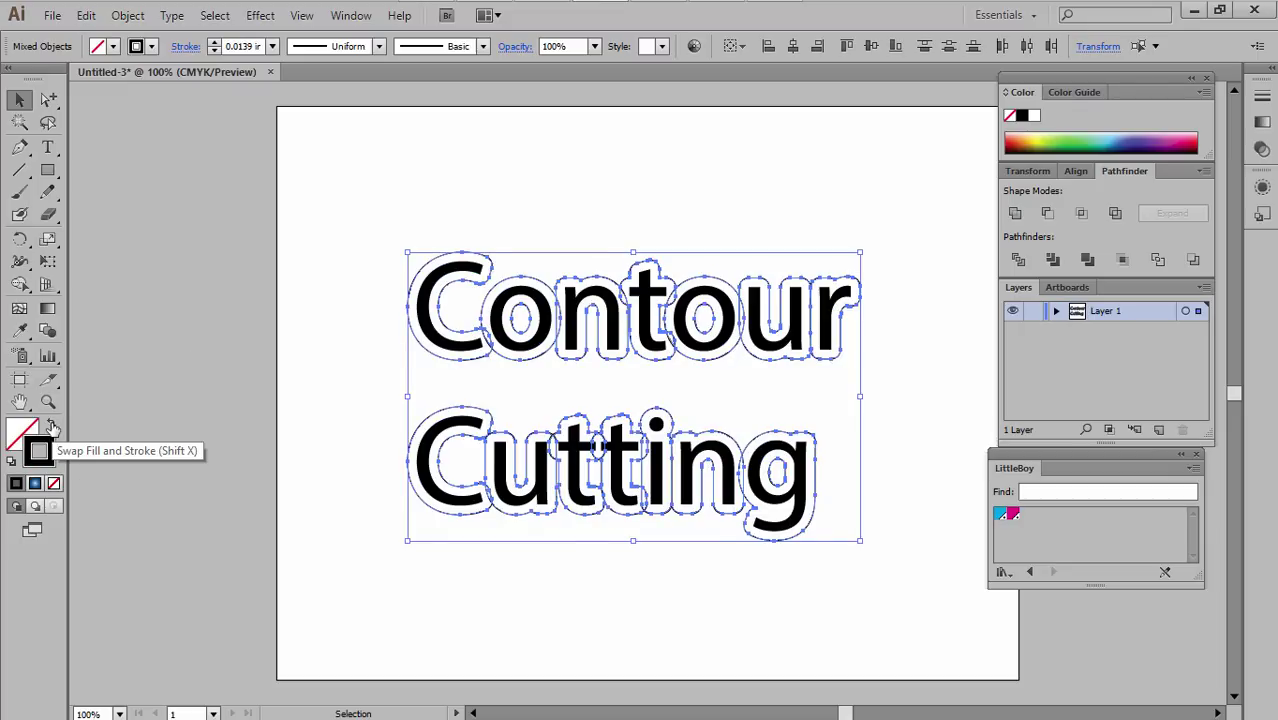
left_click(1000, 515)
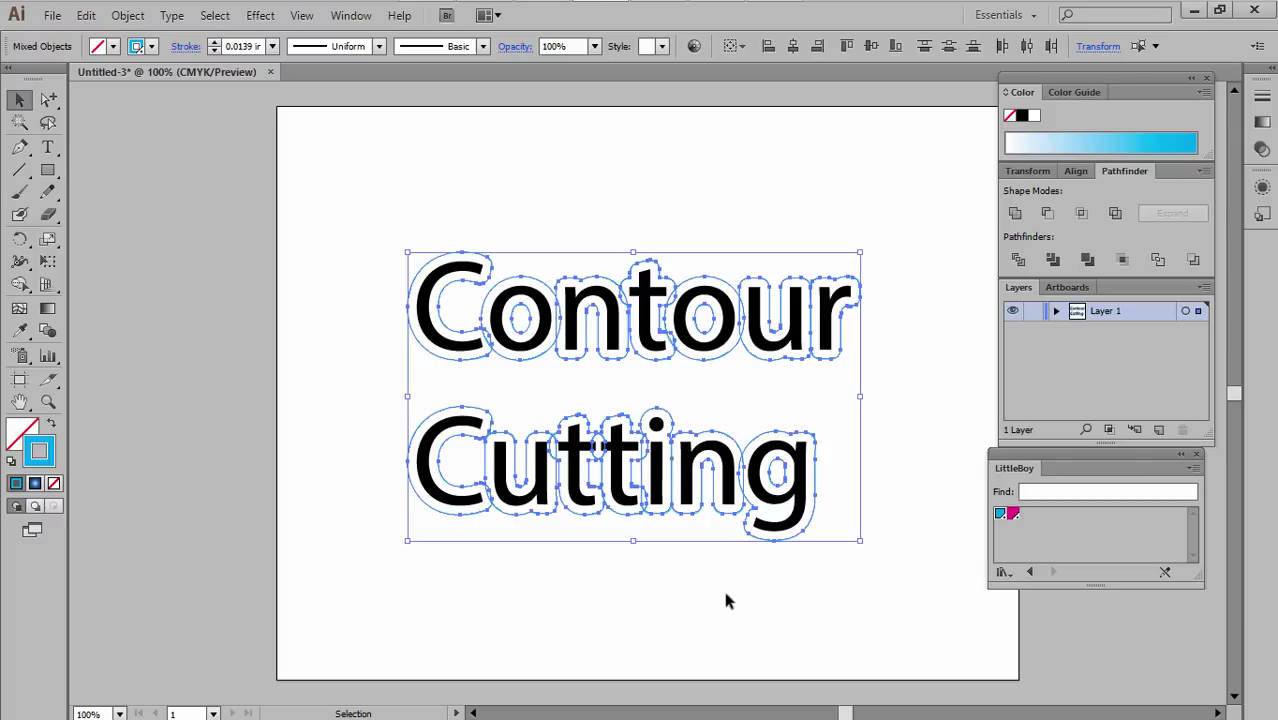
left_click(693, 583)
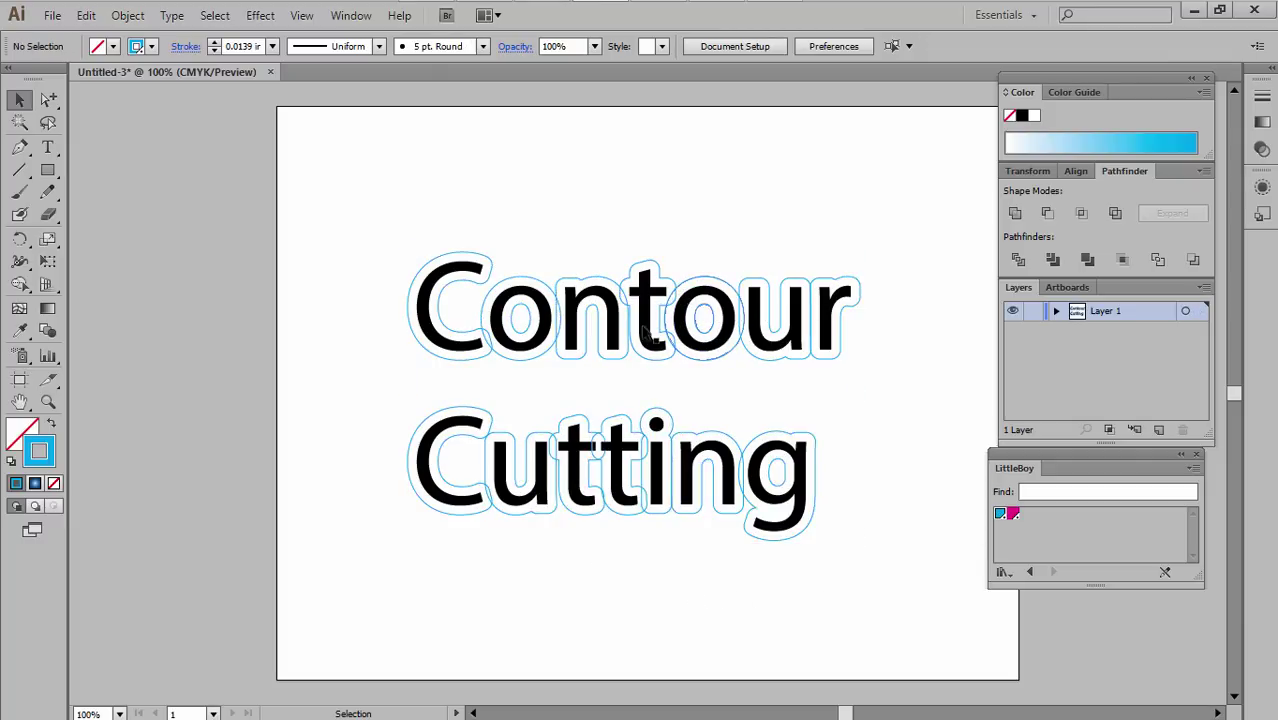
Select only the offset outlines around the word "Contour" with the Group Selection tool and unite them.
left_click(632, 345)
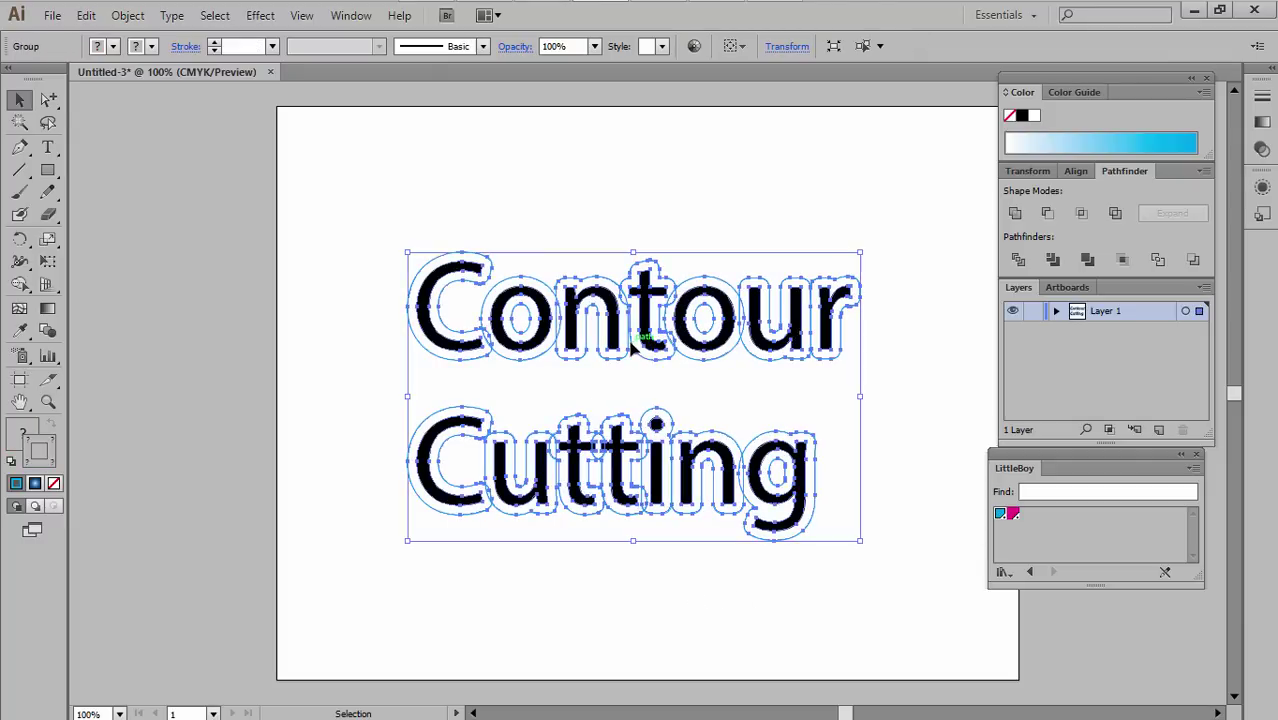
left_click(155, 205)
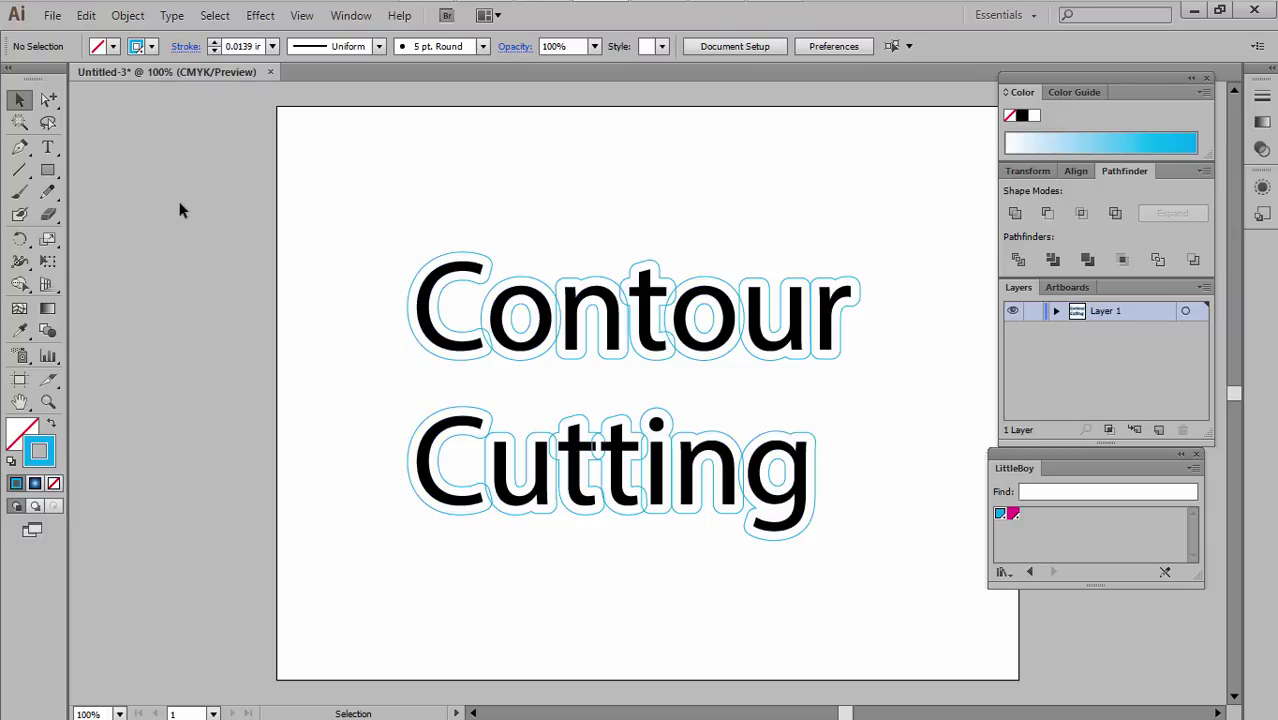
left_click_drag(50, 101, 114, 128)
left_click_drag(455, 372, 849, 364)
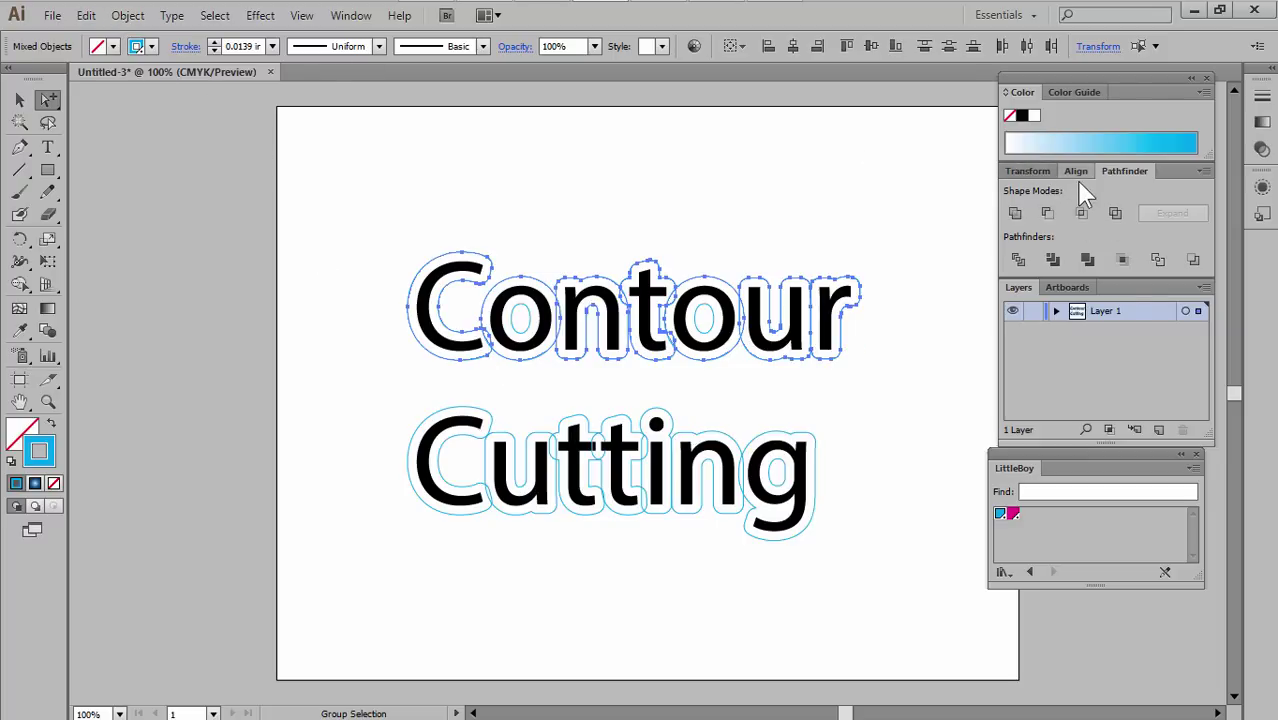
left_click(1014, 214)
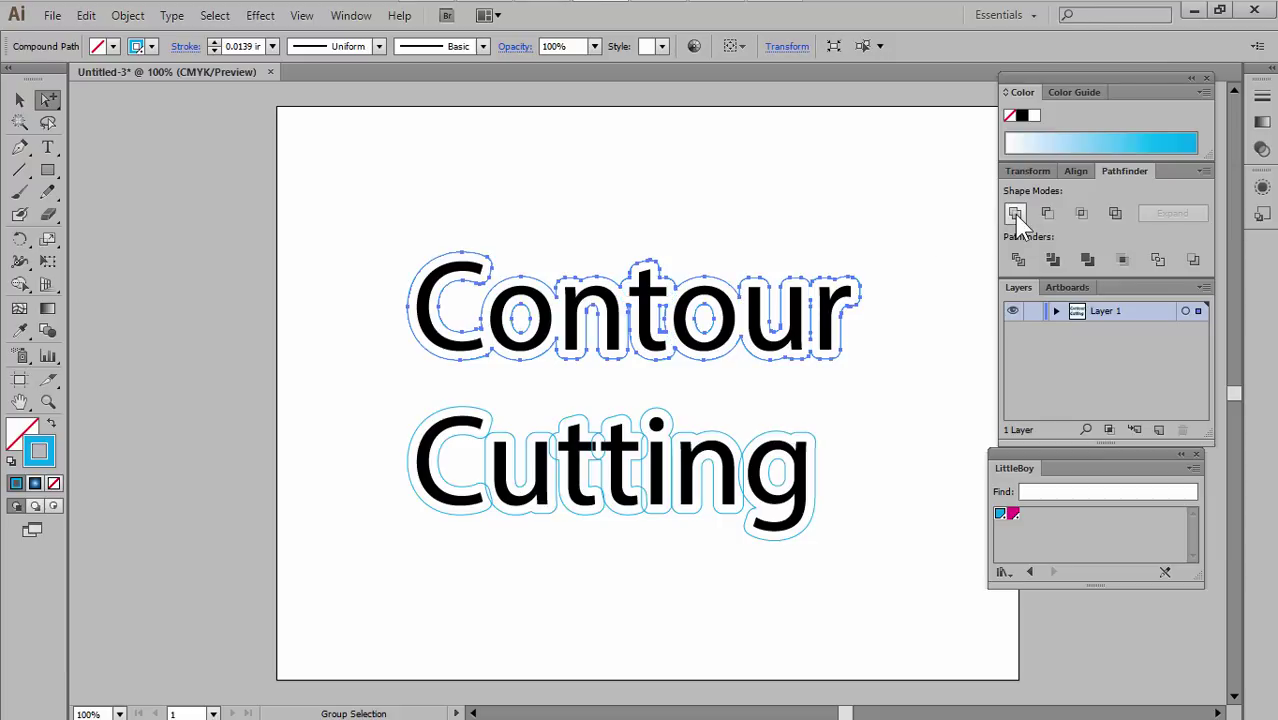
Unite the offset outlines around the word "Cutting" and deselect them.
left_click(388, 456)
left_click_drag(409, 550, 748, 518)
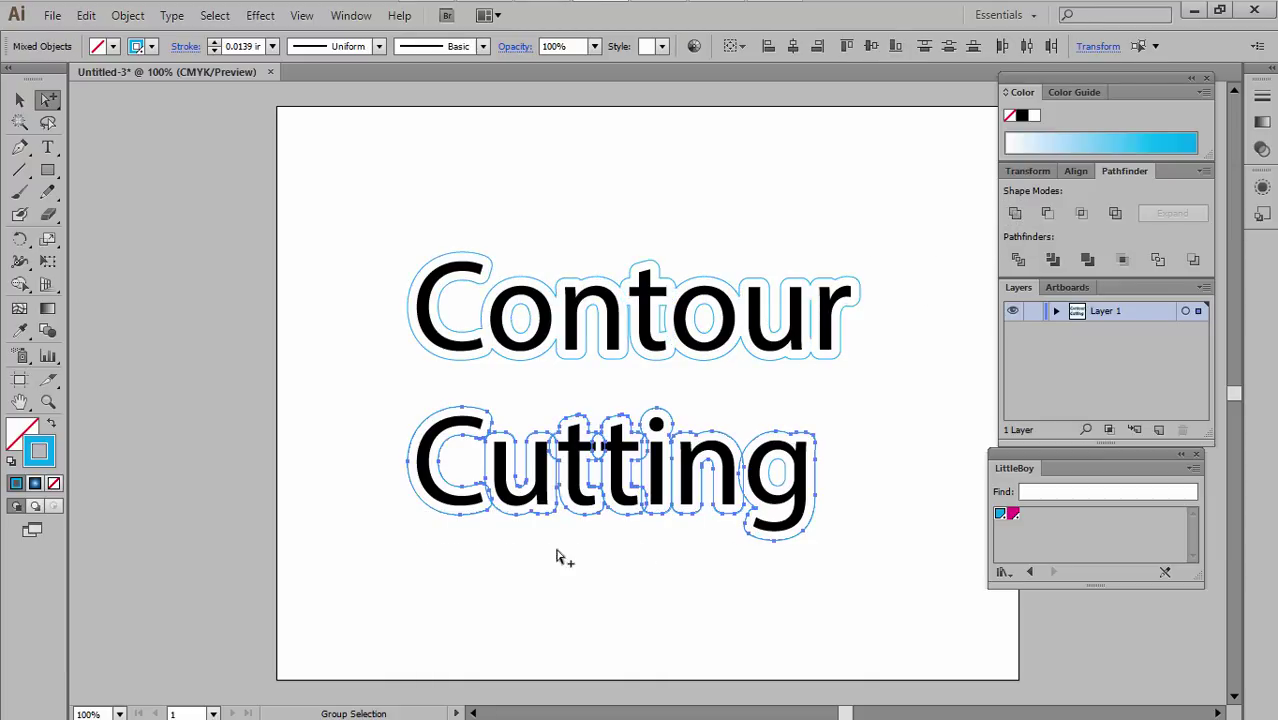
left_click(1014, 213)
left_click(657, 199)
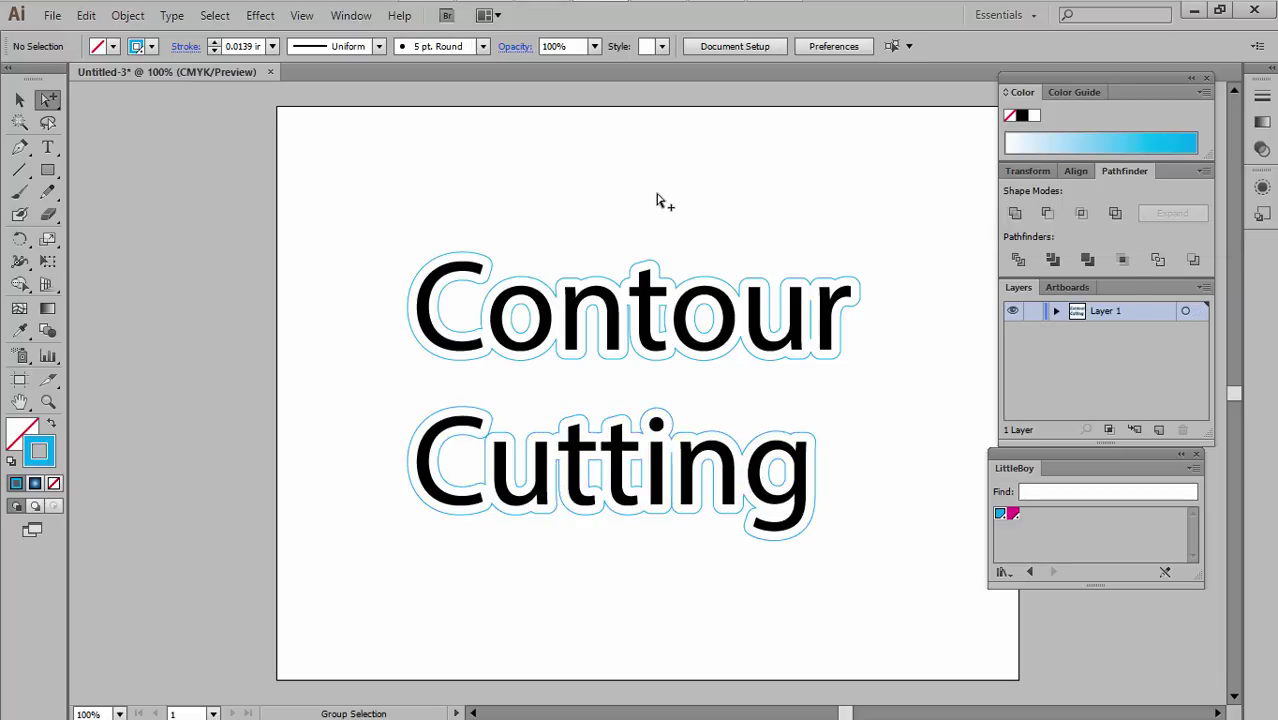
Delete the inner cut outlines inside both letters "o" and the letter "g".
left_click(531, 328)
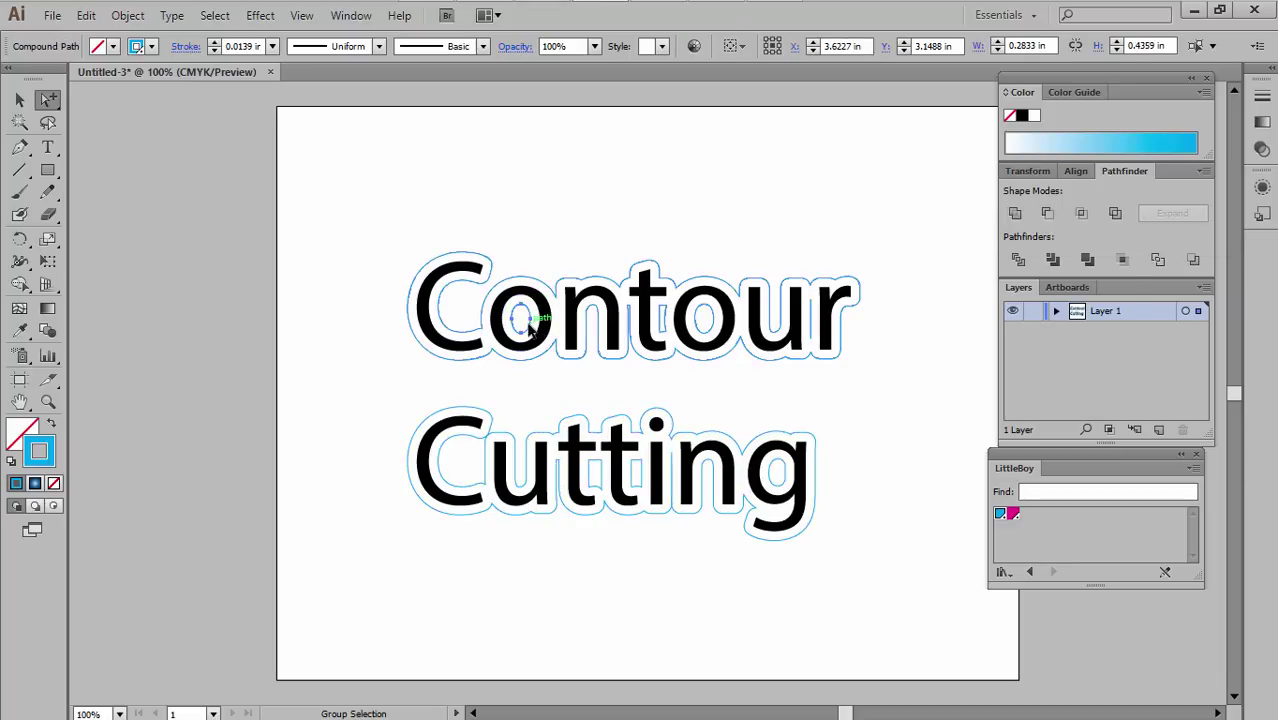
left_click(612, 180)
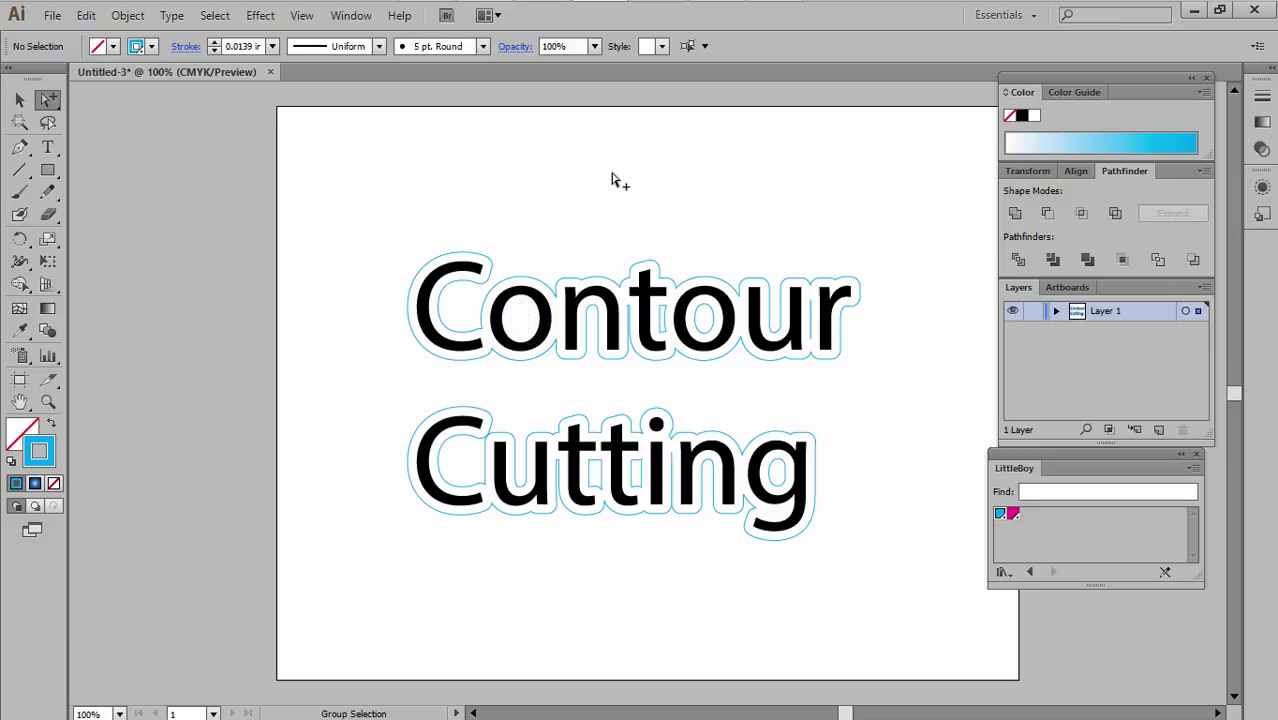
left_click(782, 474)
key("Delete")
left_click(664, 328)
key("Delete")
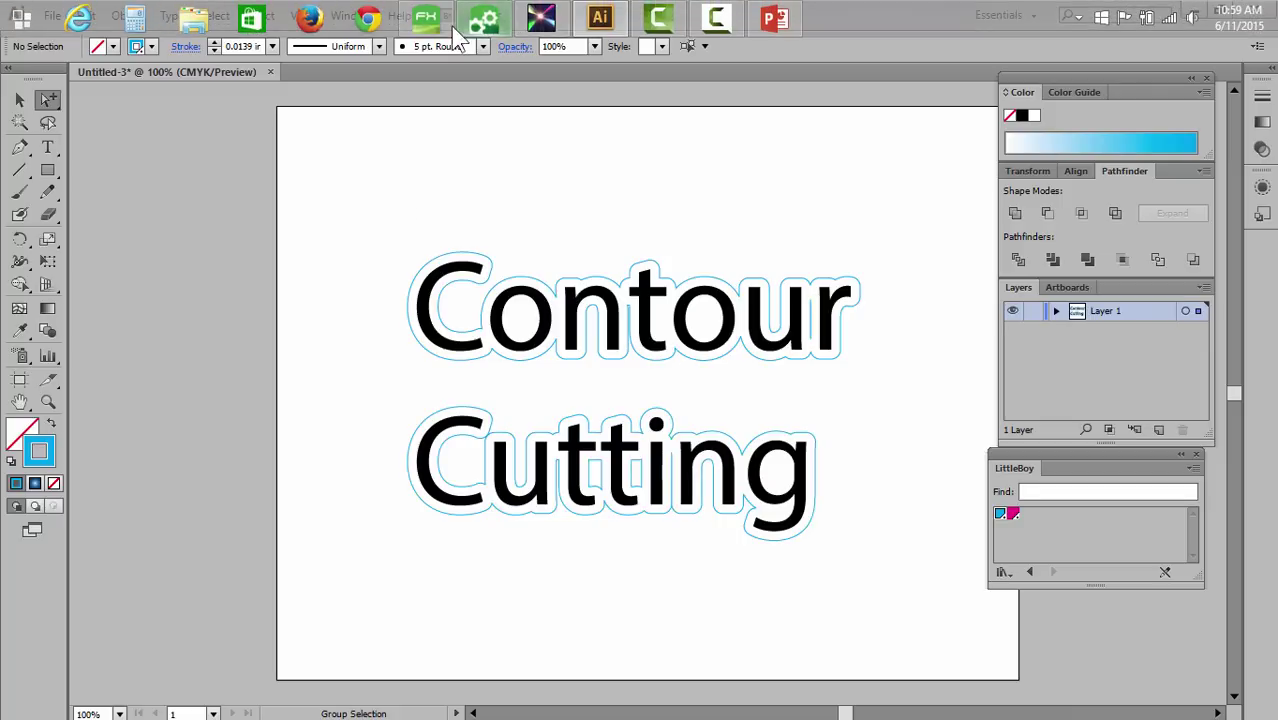
Switch to Flexi and add the text "Contour" with "Cutting" on a second line.
left_click(430, 24)
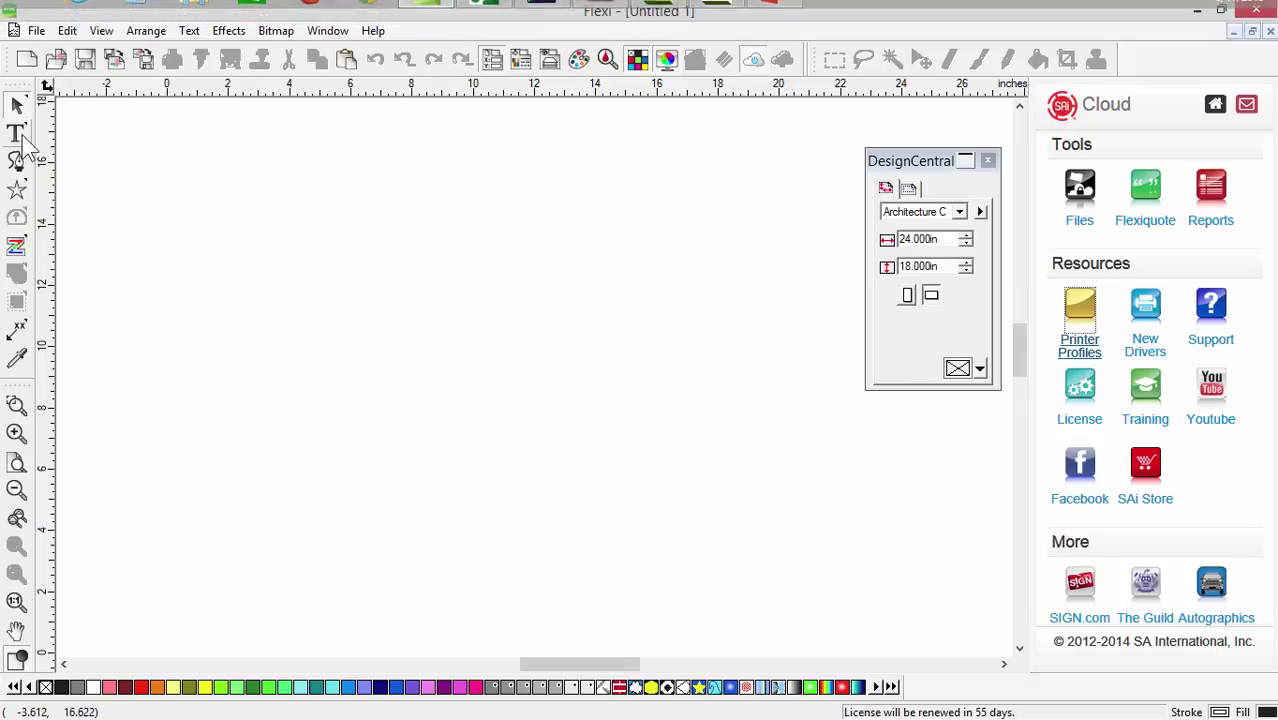
left_click(16, 133)
left_click(350, 310)
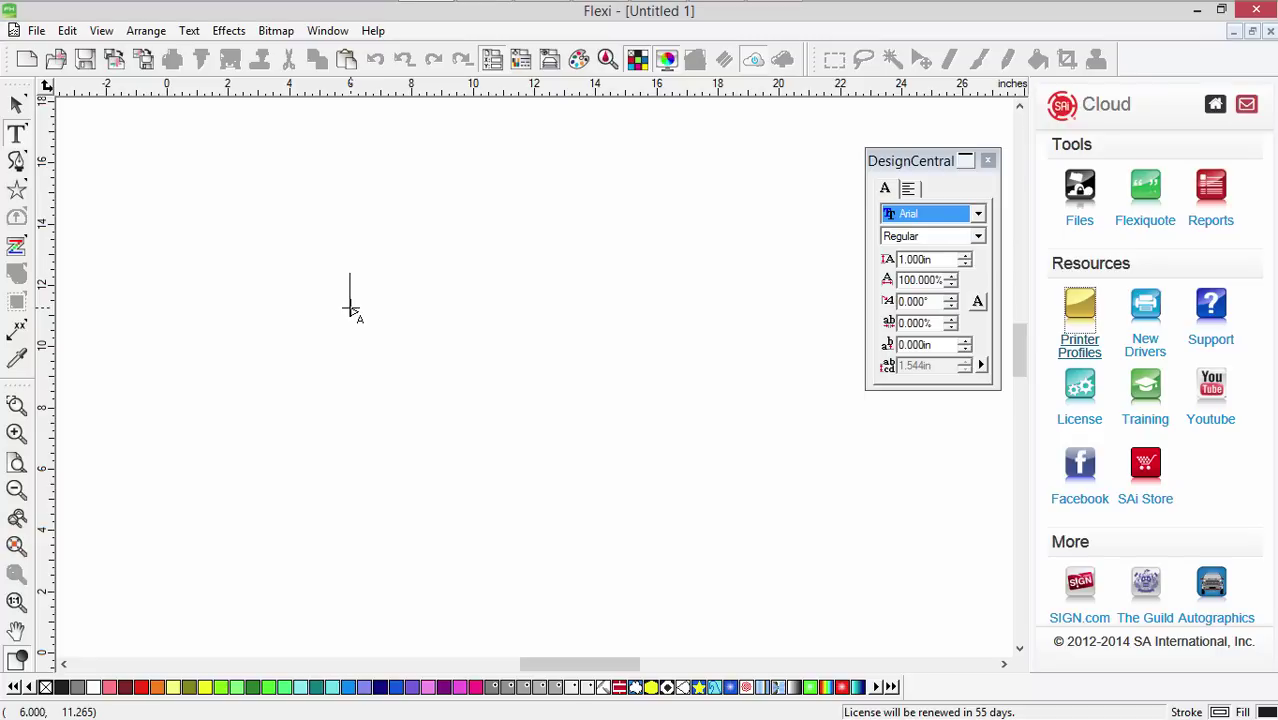
type("Contour")
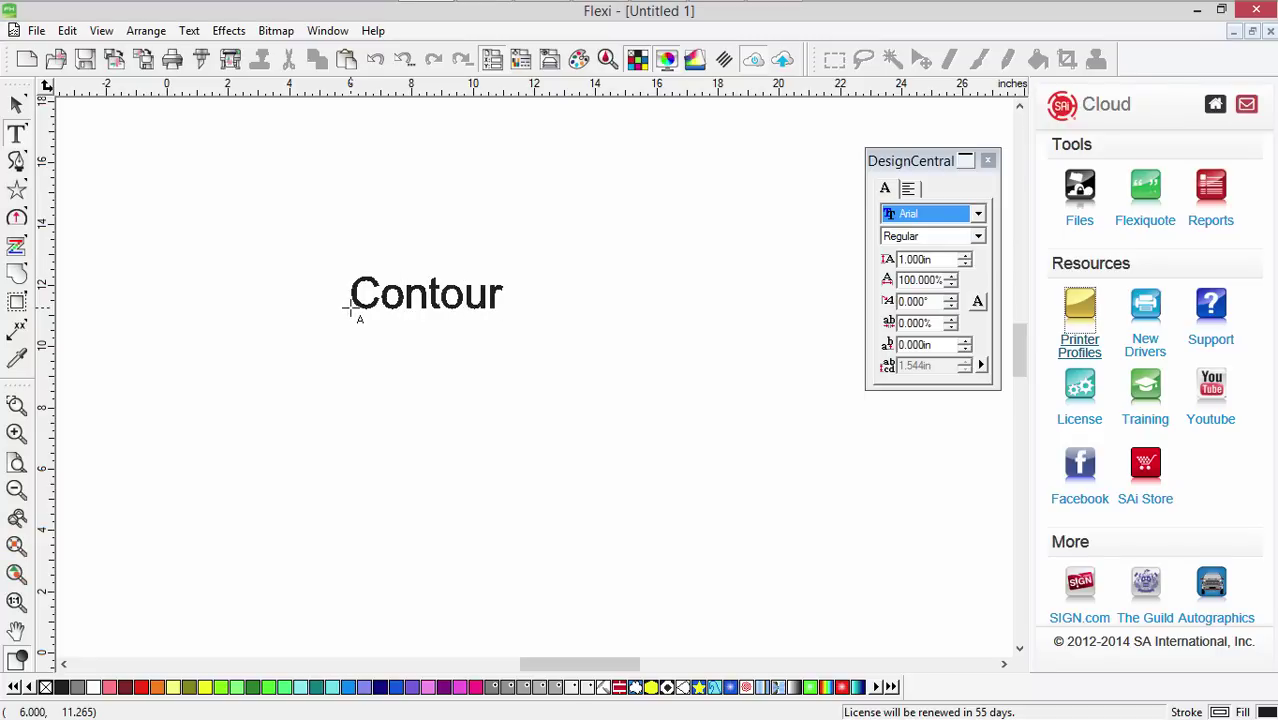
key("Return")
type("Cutting")
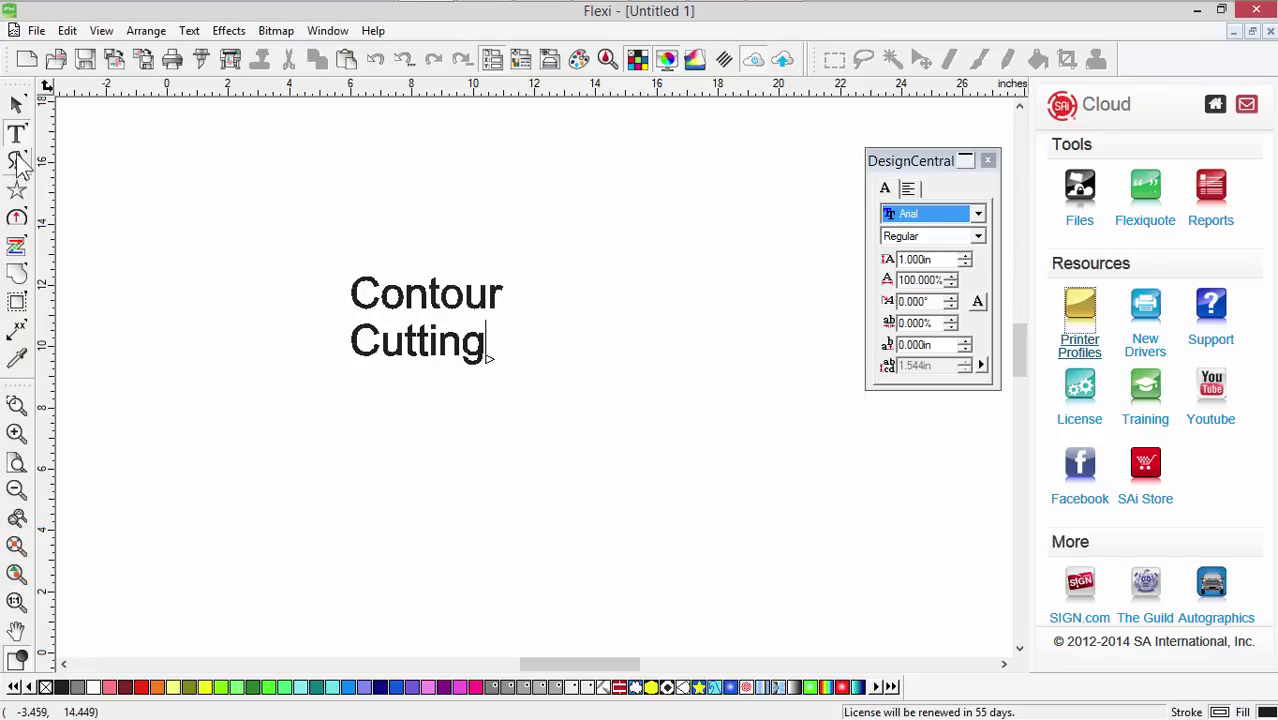
Scale the text up to about 13.46 in wide by 7.81 in high and reposition it on the page.
left_click(16, 104)
left_click_drag(502, 364, 765, 517)
left_click_drag(542, 317, 496, 284)
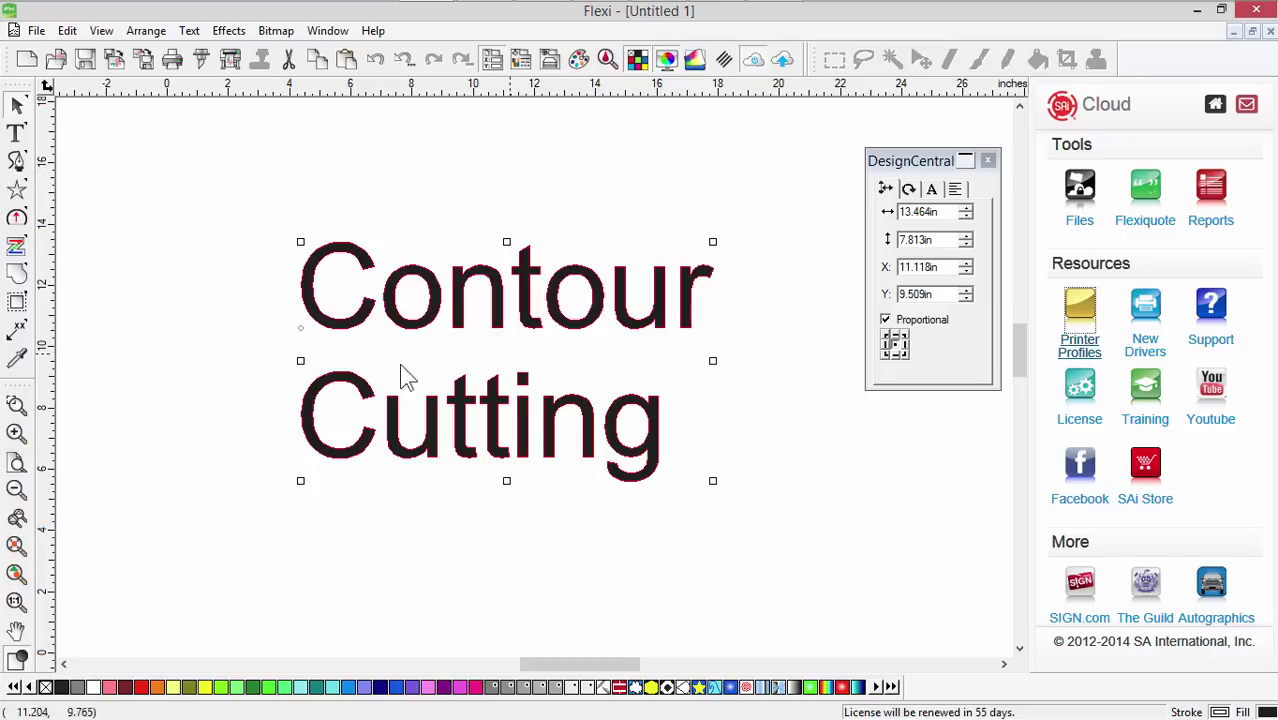
Apply a Contour Cut effect to the text with an offset of about 0.277 in and without holes.
left_click(228, 31)
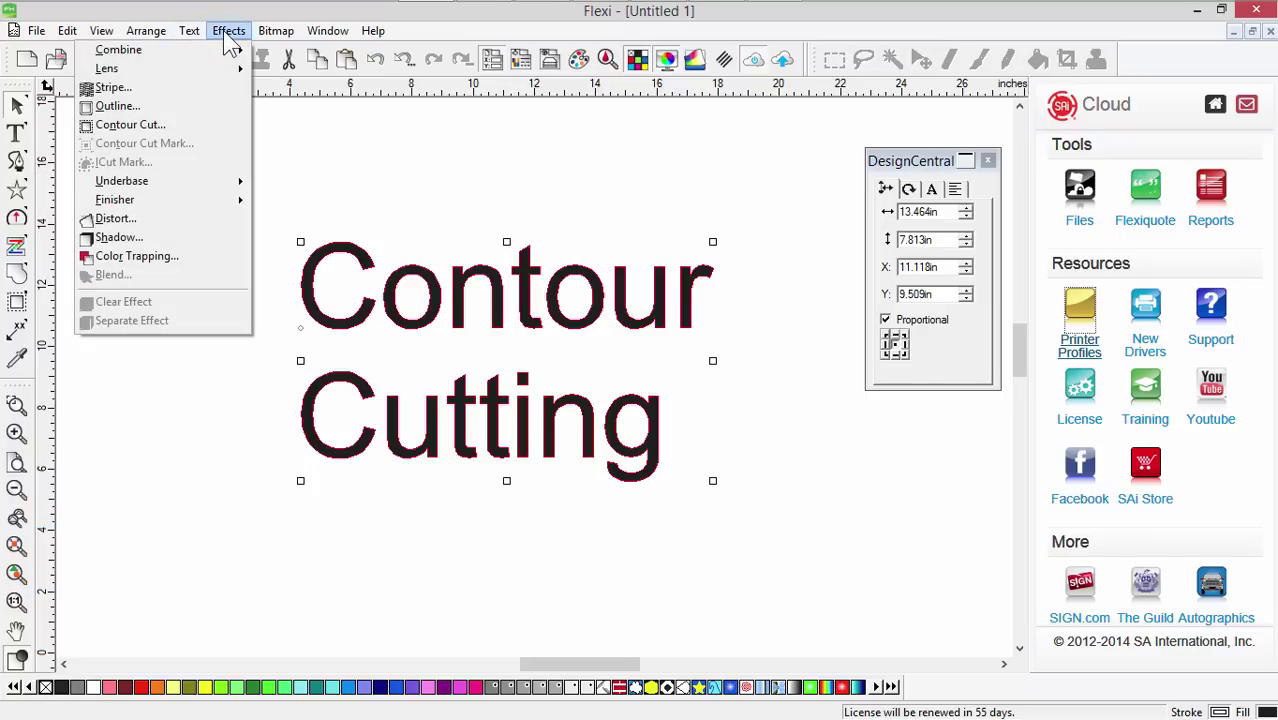
left_click(158, 126)
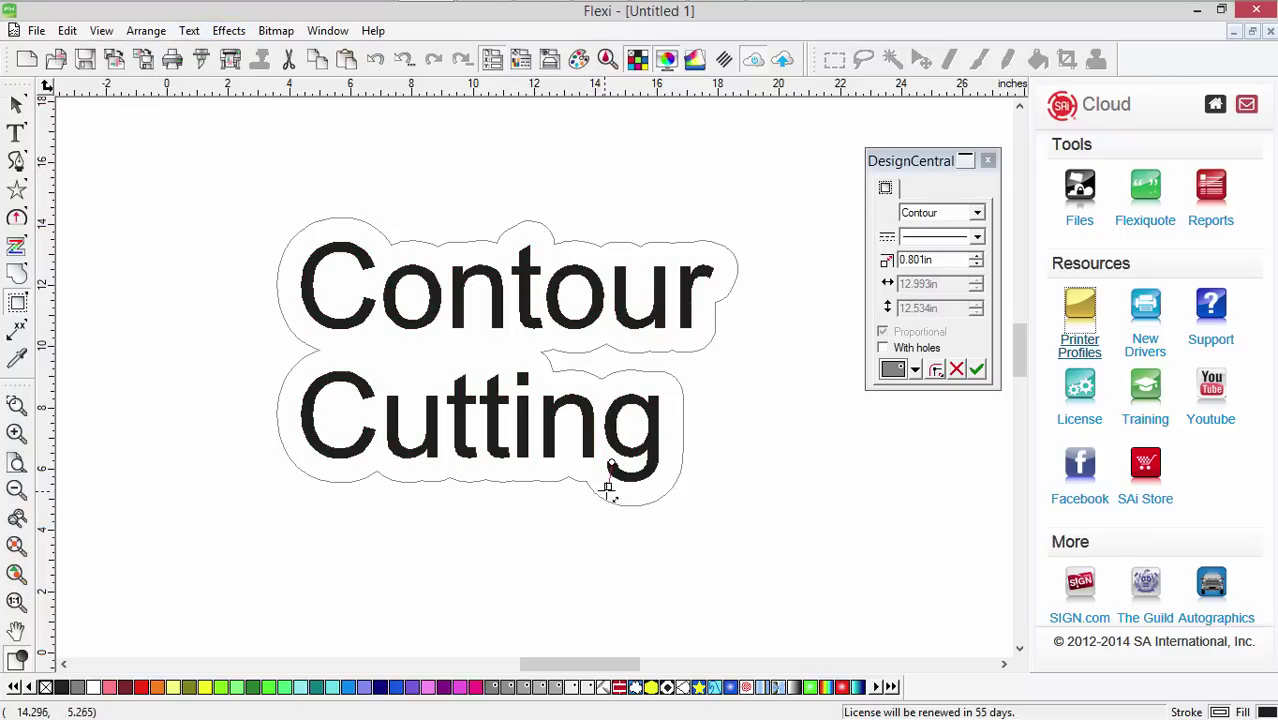
left_click_drag(608, 487, 609, 471)
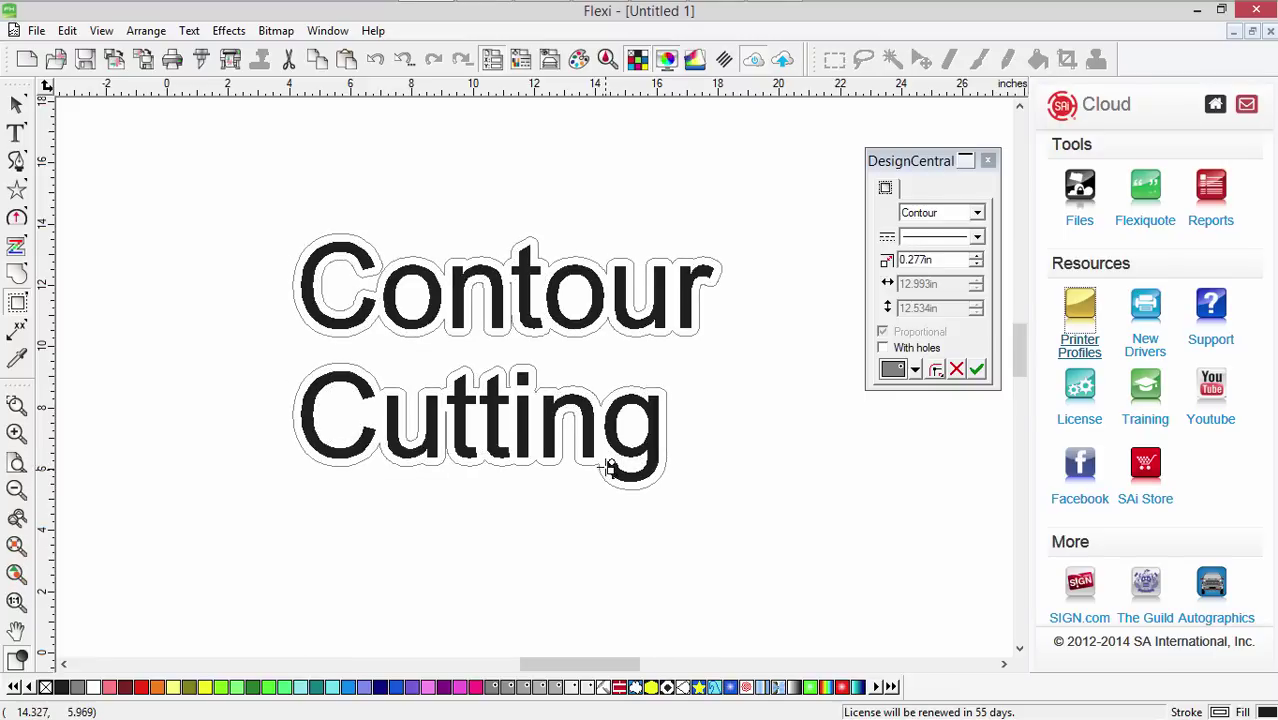
left_click(884, 348)
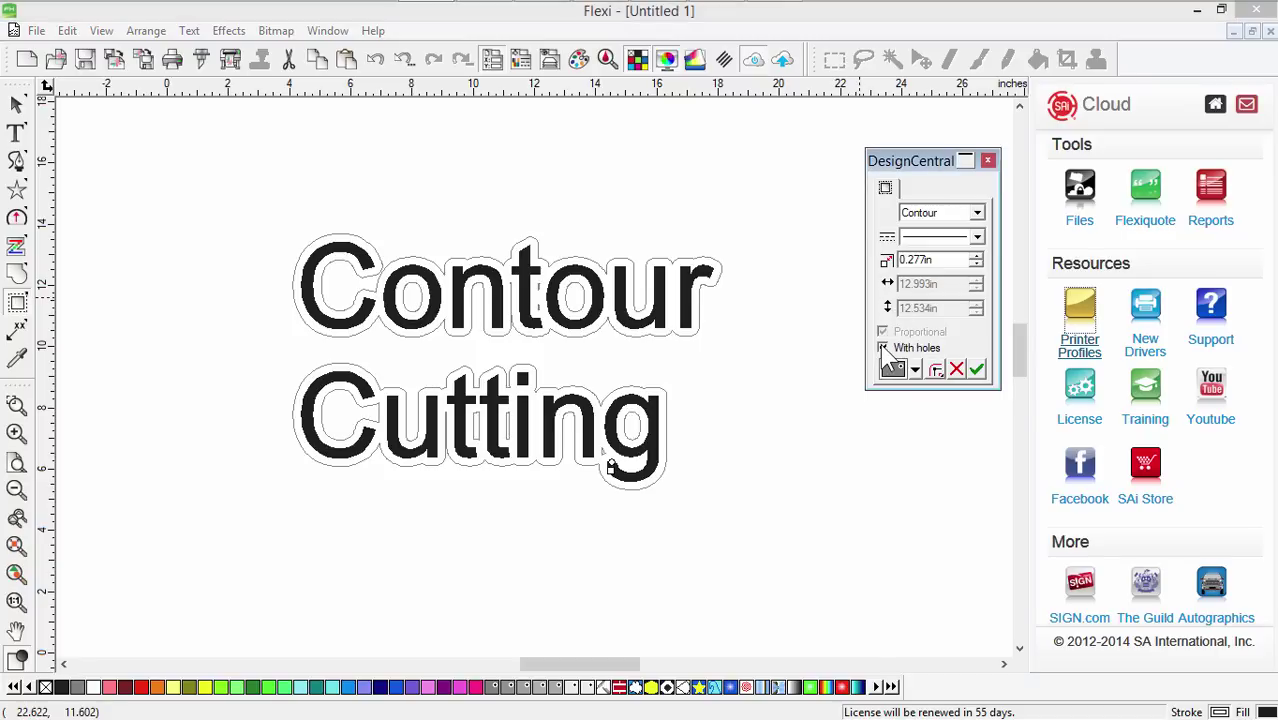
left_click(883, 348)
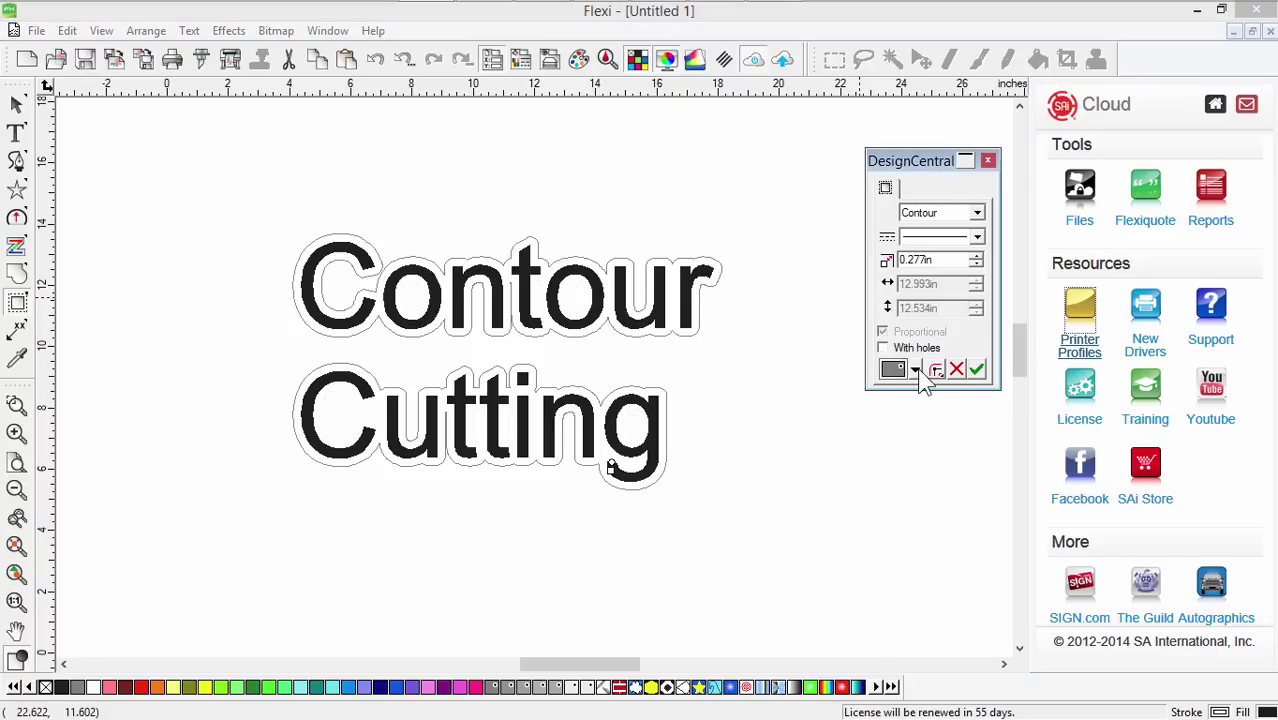
left_click(915, 371)
left_click_drag(1008, 450, 1001, 545)
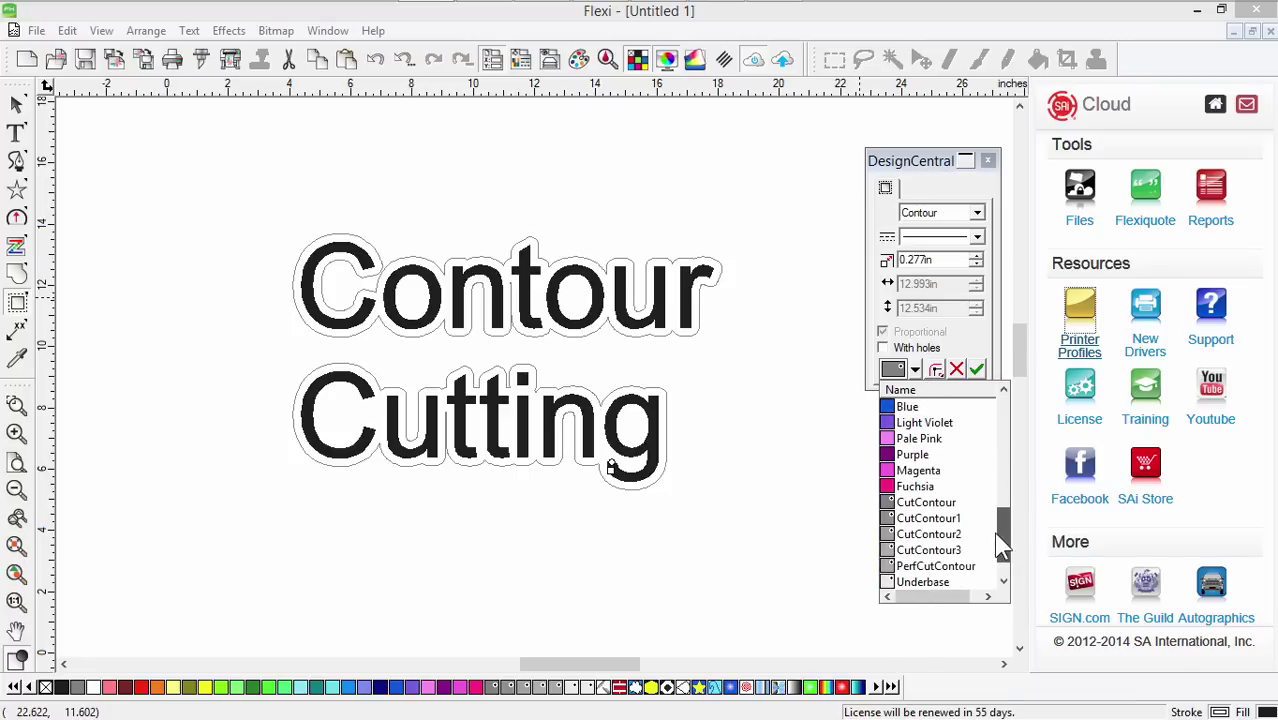
left_click(970, 338)
left_click(976, 370)
left_click(497, 538)
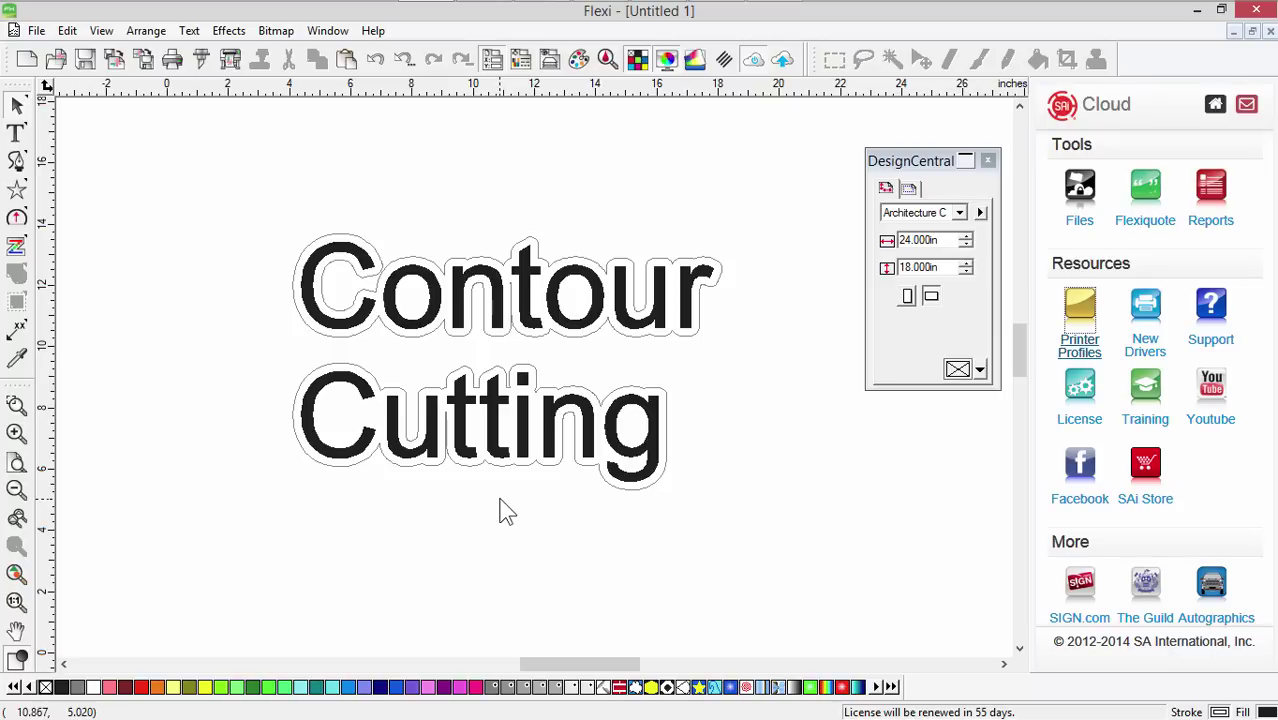
Add a second Contour Cut around the outlined text, shaped as a Rectangle with a dashed line style.
left_click(499, 456)
left_click(228, 31)
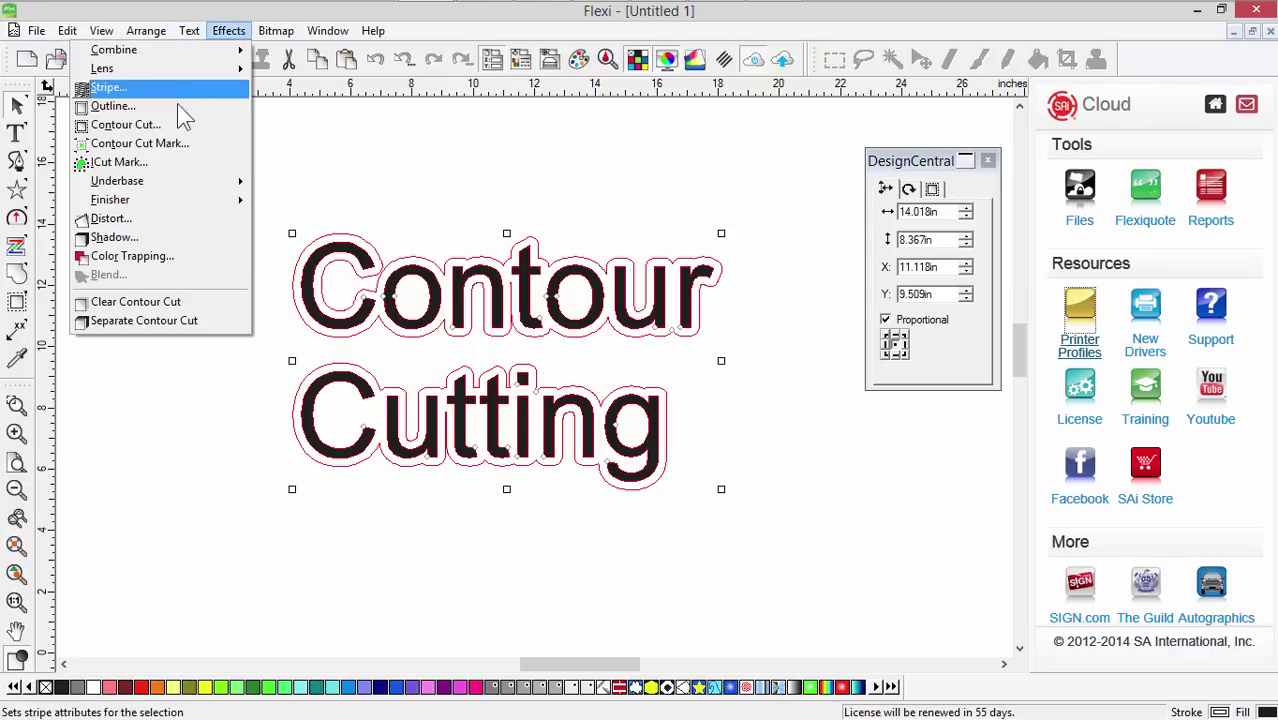
left_click(174, 120)
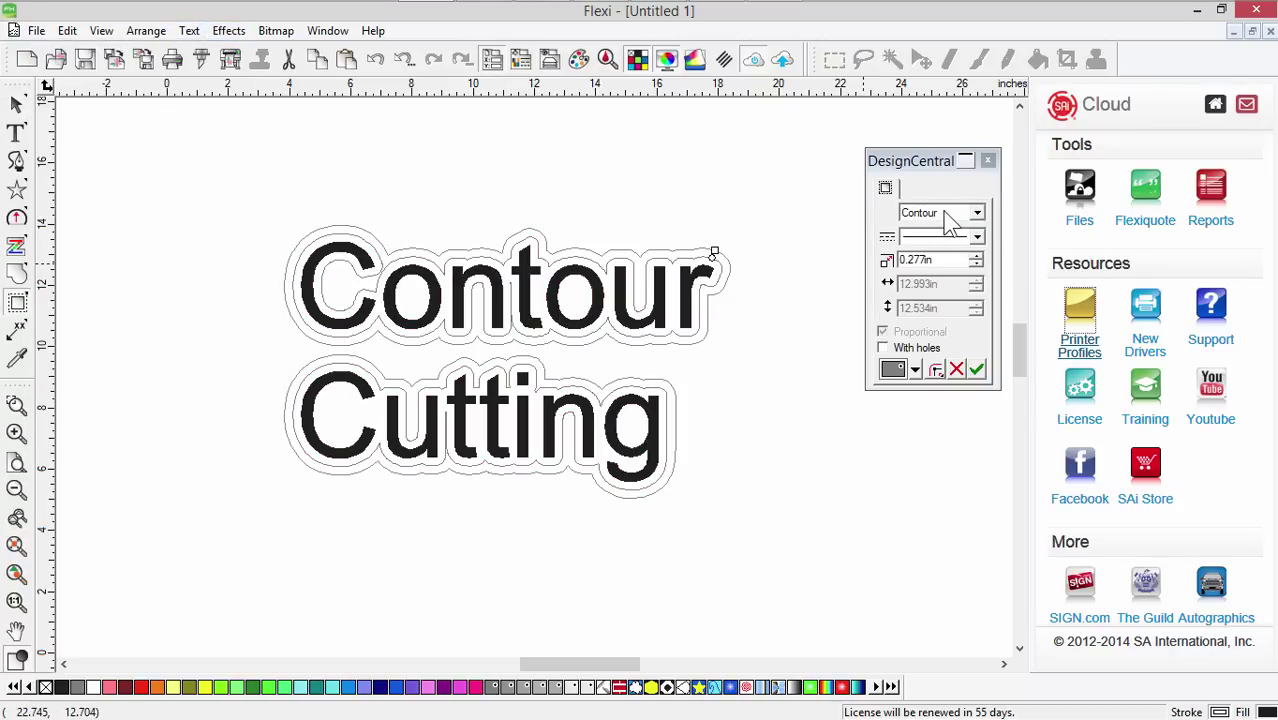
left_click(945, 214)
left_click(945, 226)
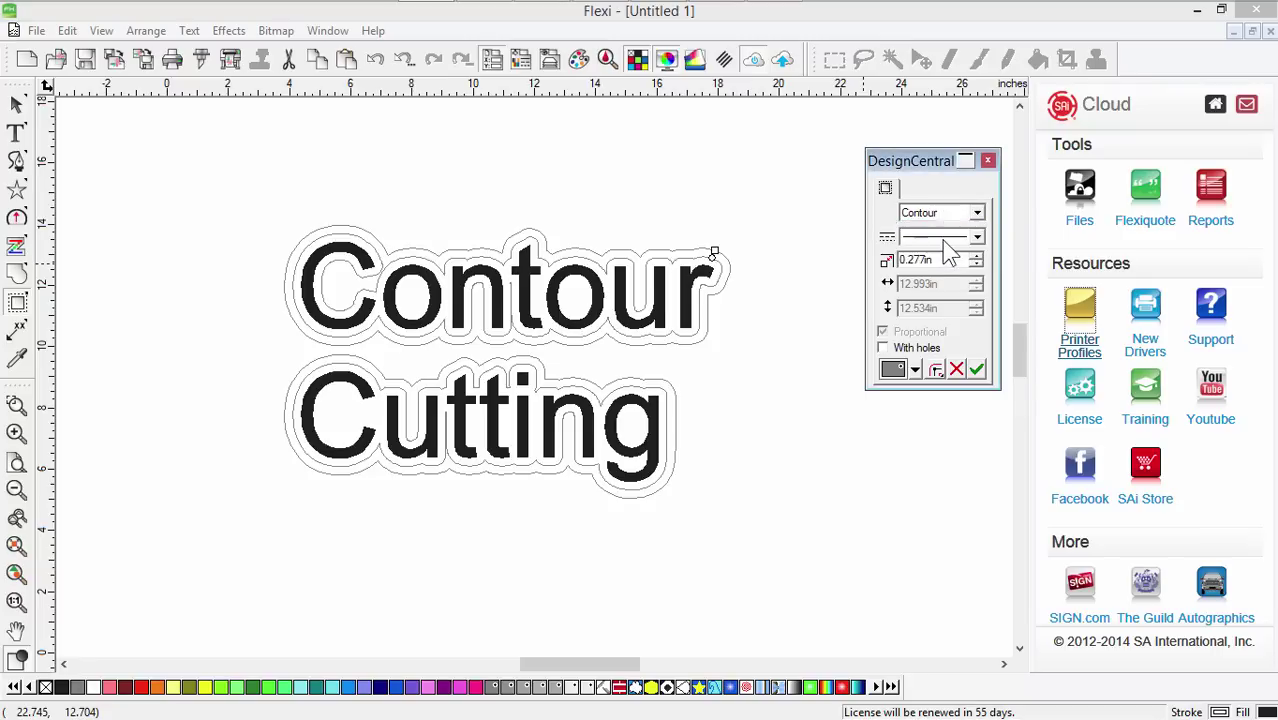
scroll(948, 253, "down", 1)
left_click(960, 238)
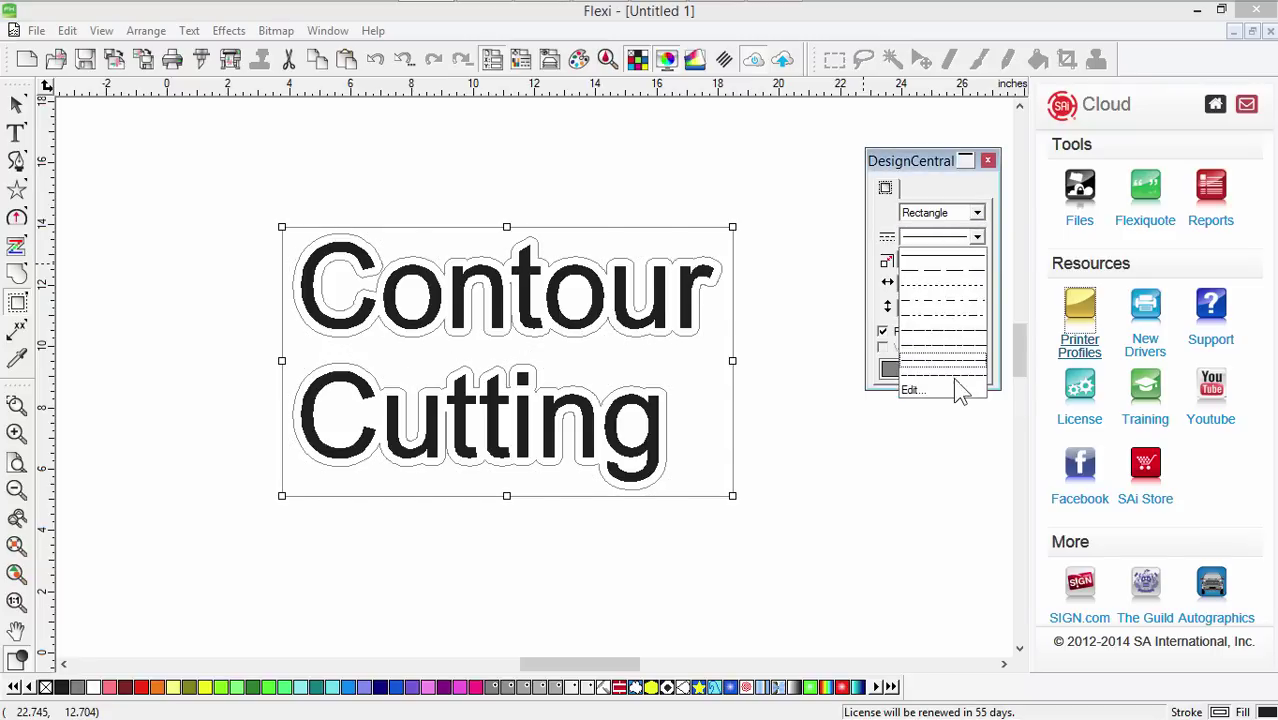
left_click(955, 378)
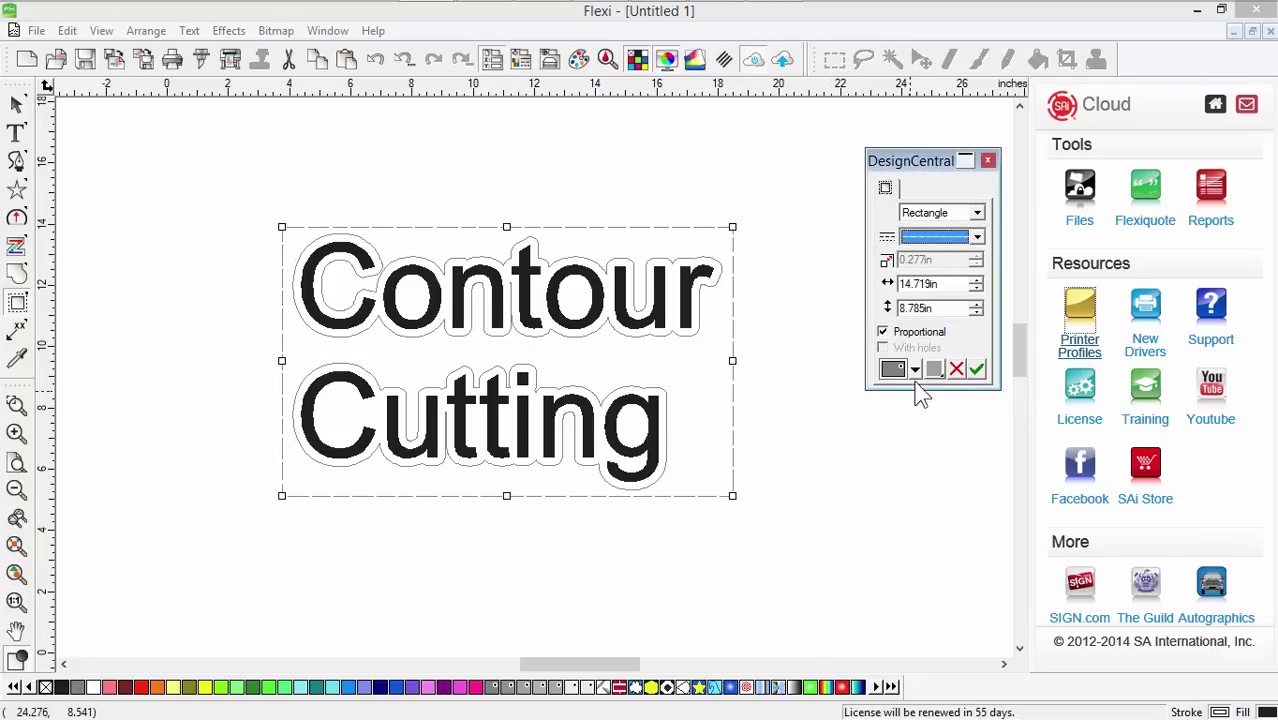
Assign the PerfCutContour colour to the rectangular cut line, apply the effect and deselect it.
left_click(914, 370)
left_click_drag(1006, 466, 1005, 555)
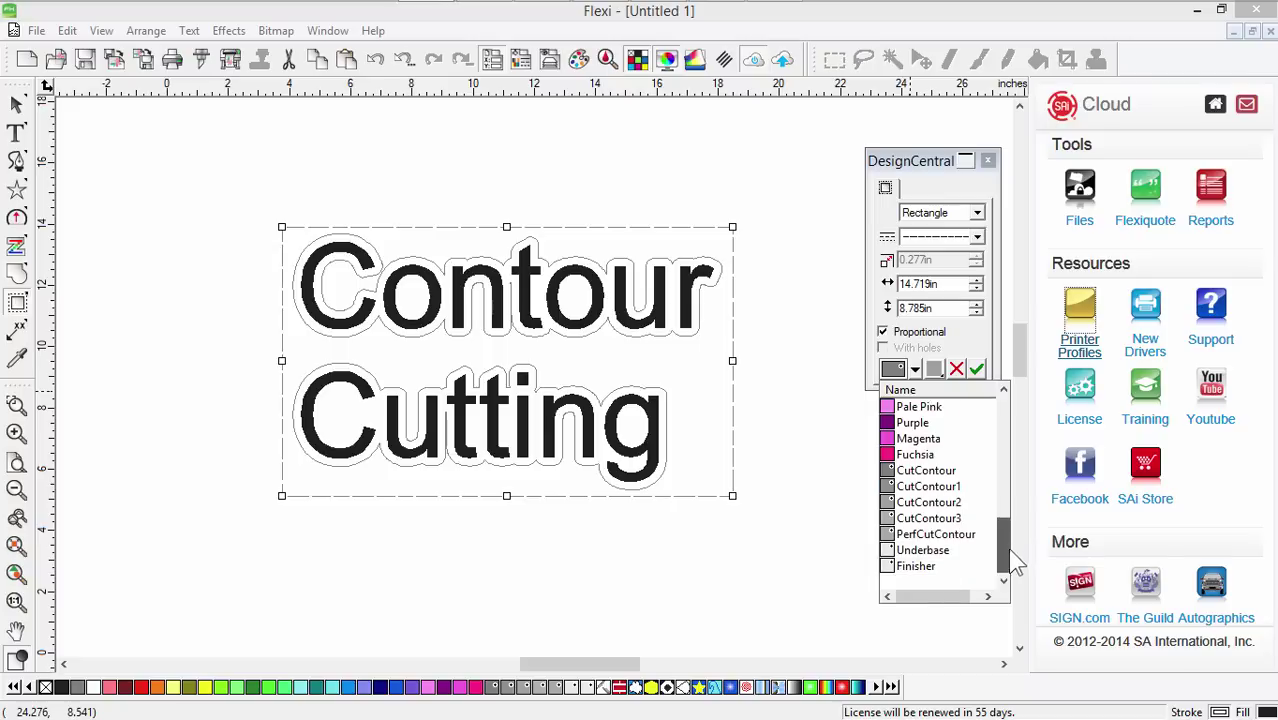
left_click(900, 540)
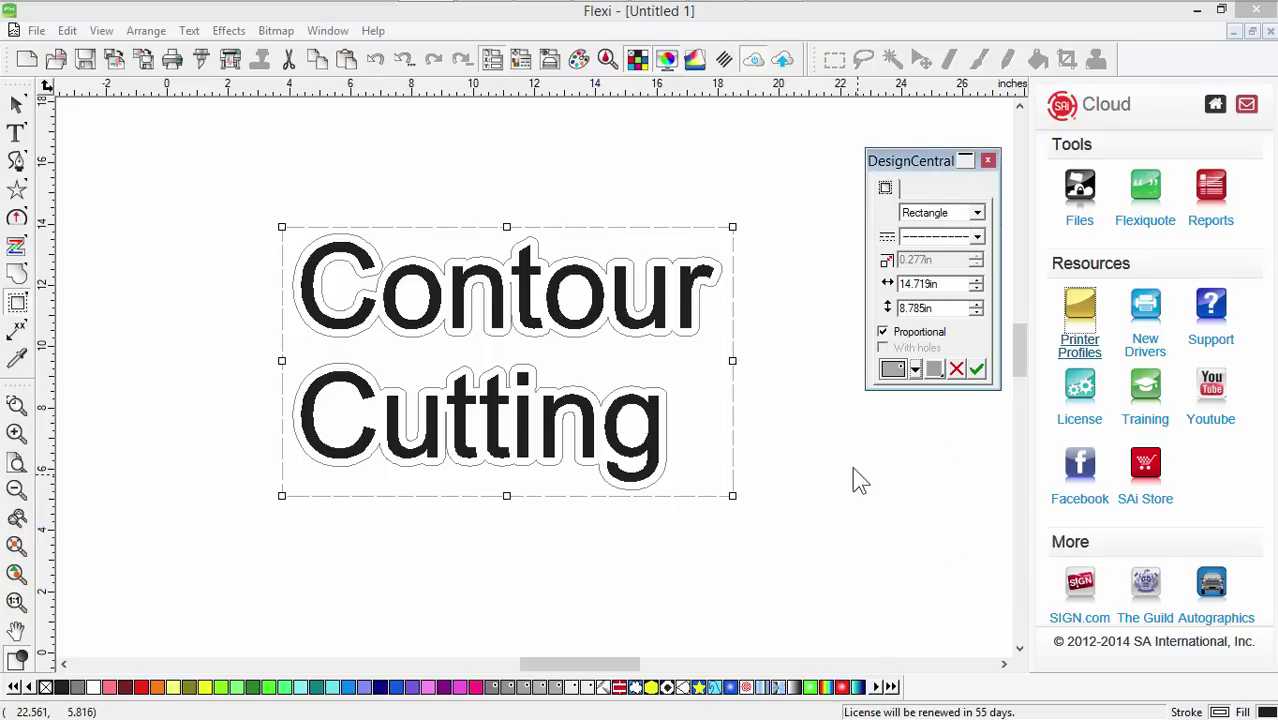
left_click(976, 370)
left_click(828, 490)
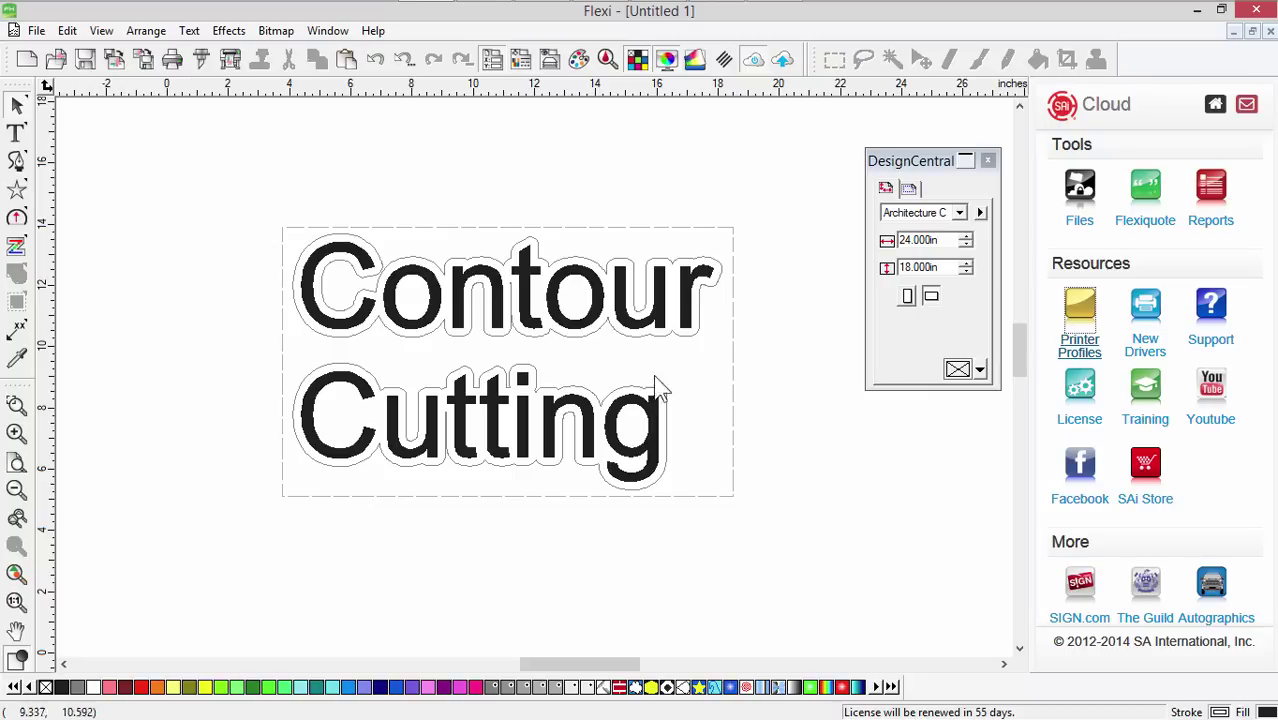
Change the font of the "Contour Cutting" text to Articulate Extrabold.
left_click(16, 133)
left_click(342, 285)
left_click_drag(310, 285, 668, 435)
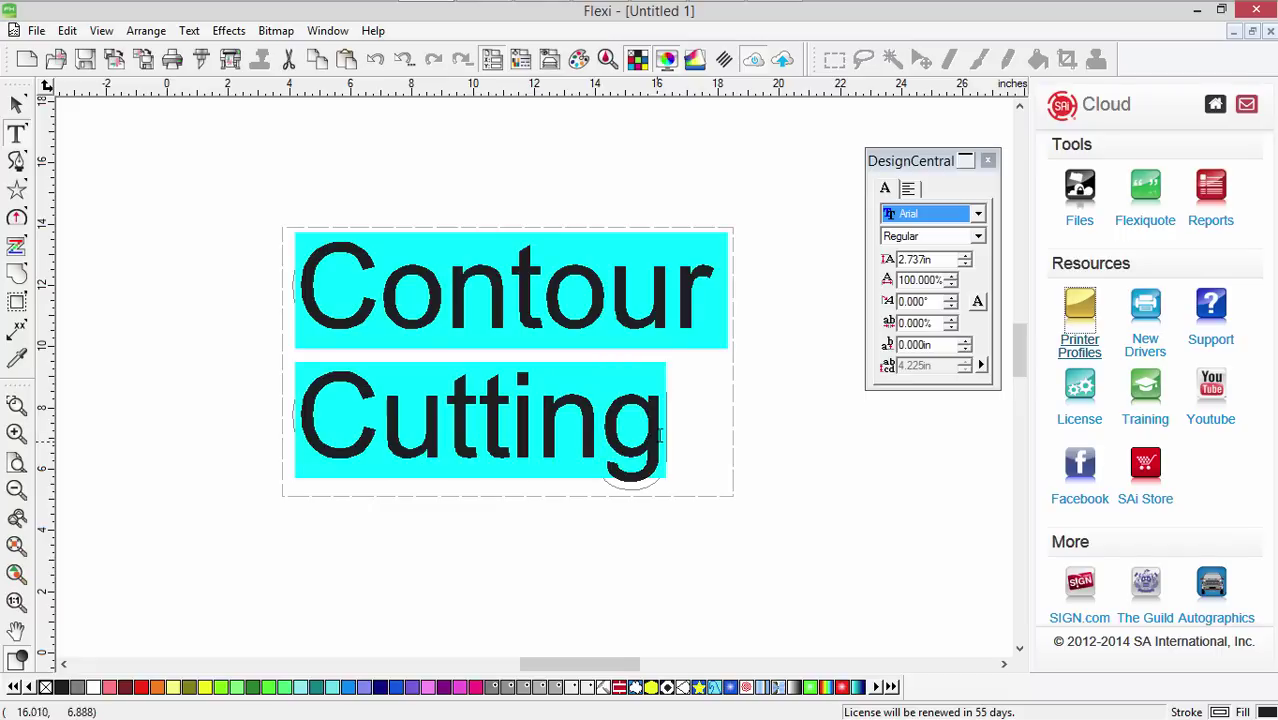
left_click(19, 110)
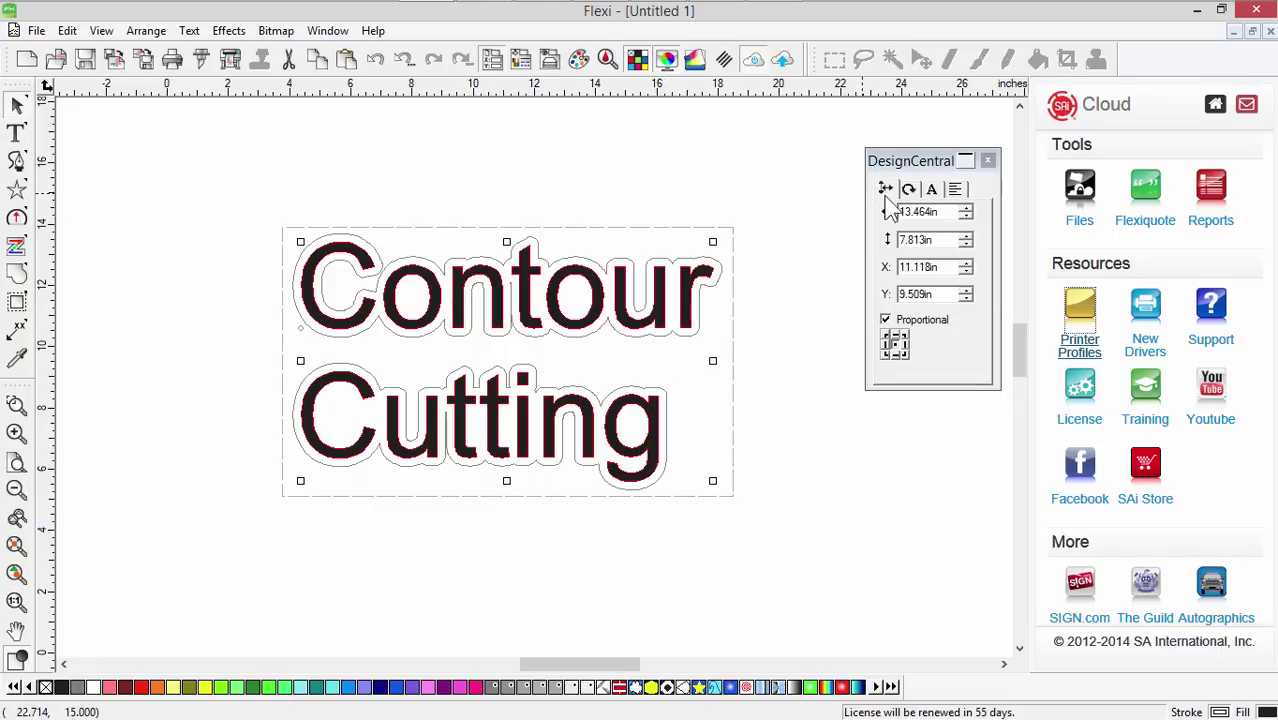
left_click(931, 189)
left_click(935, 220)
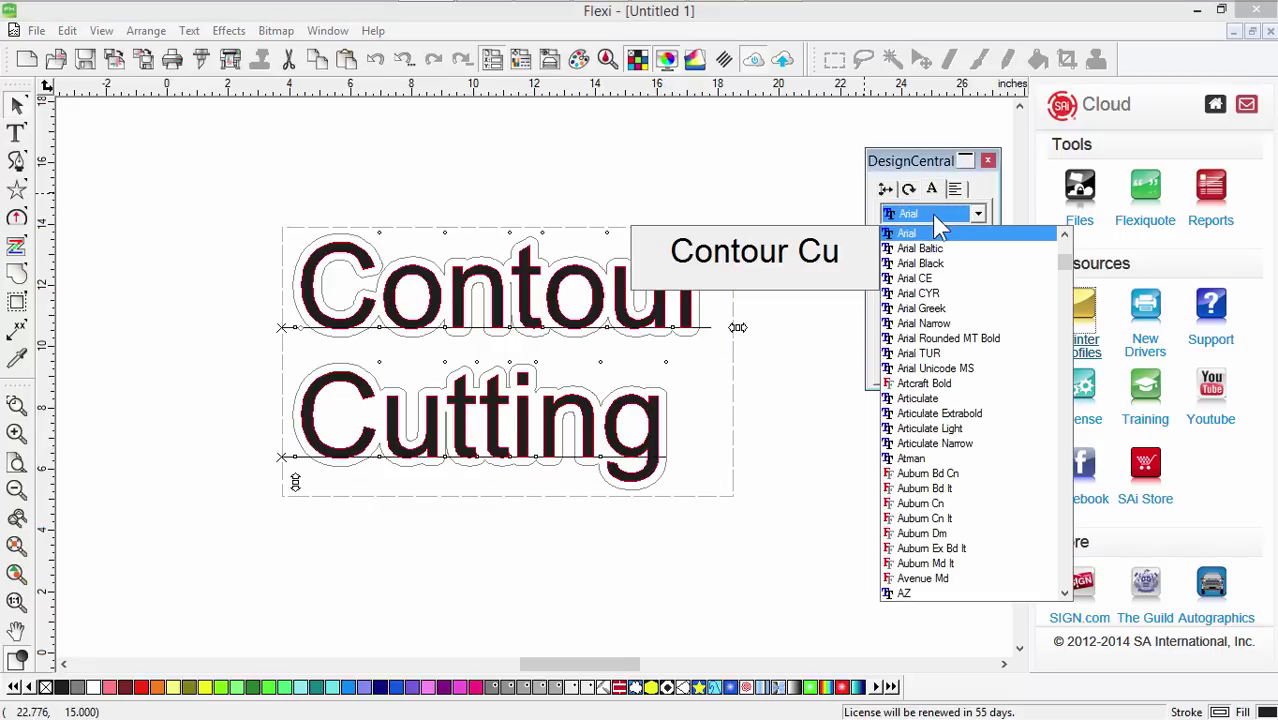
left_click(921, 414)
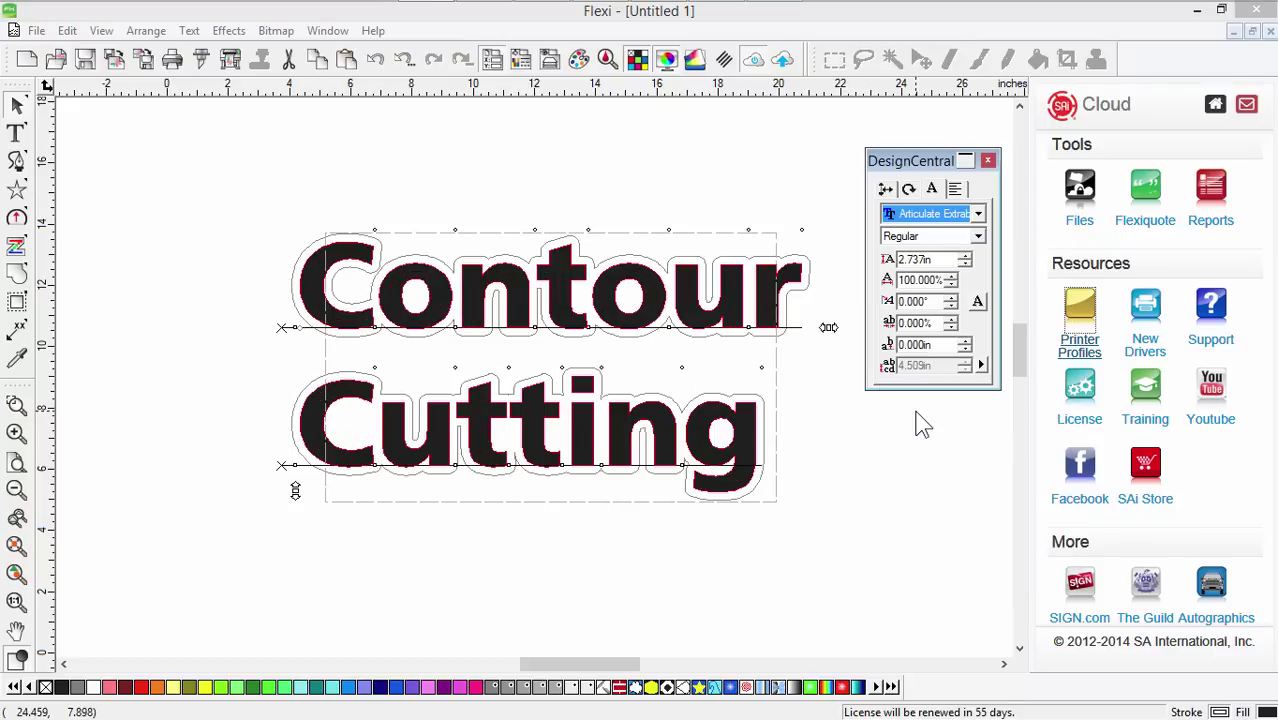
left_click(887, 542)
Try to widen the dashed rectangular cut line around the enlarged text.
left_click(778, 472)
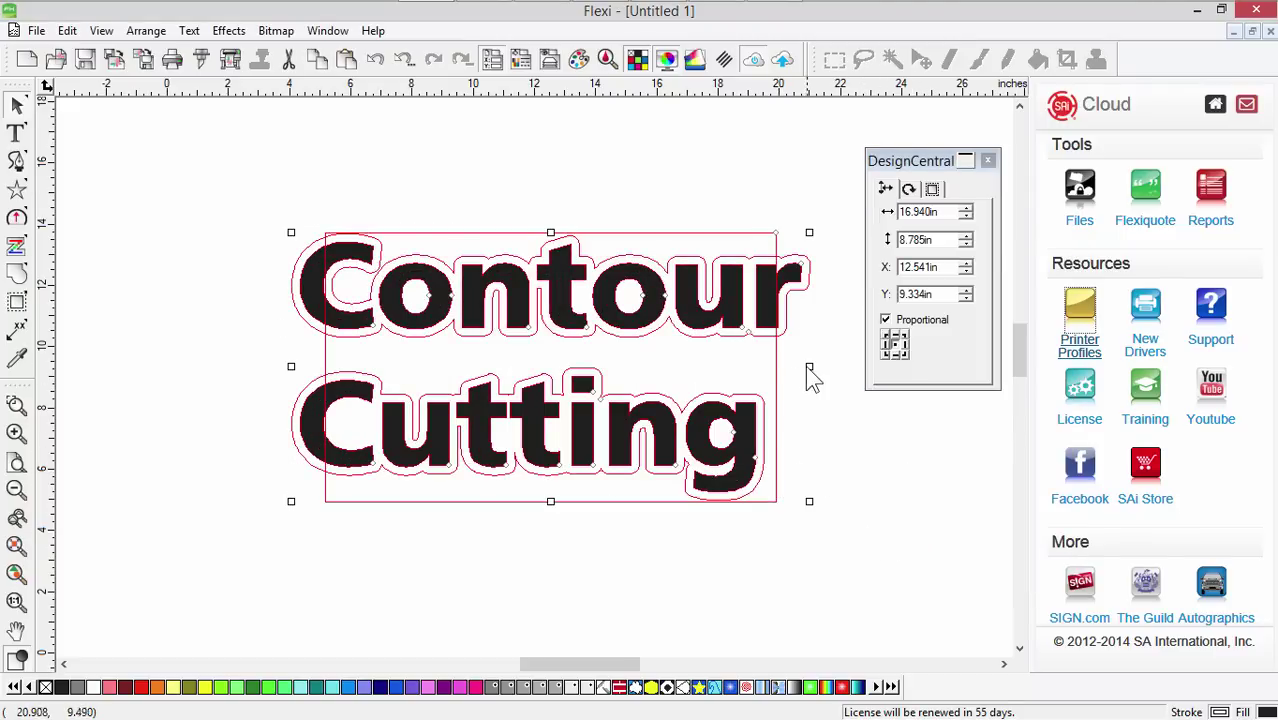
left_click(932, 189)
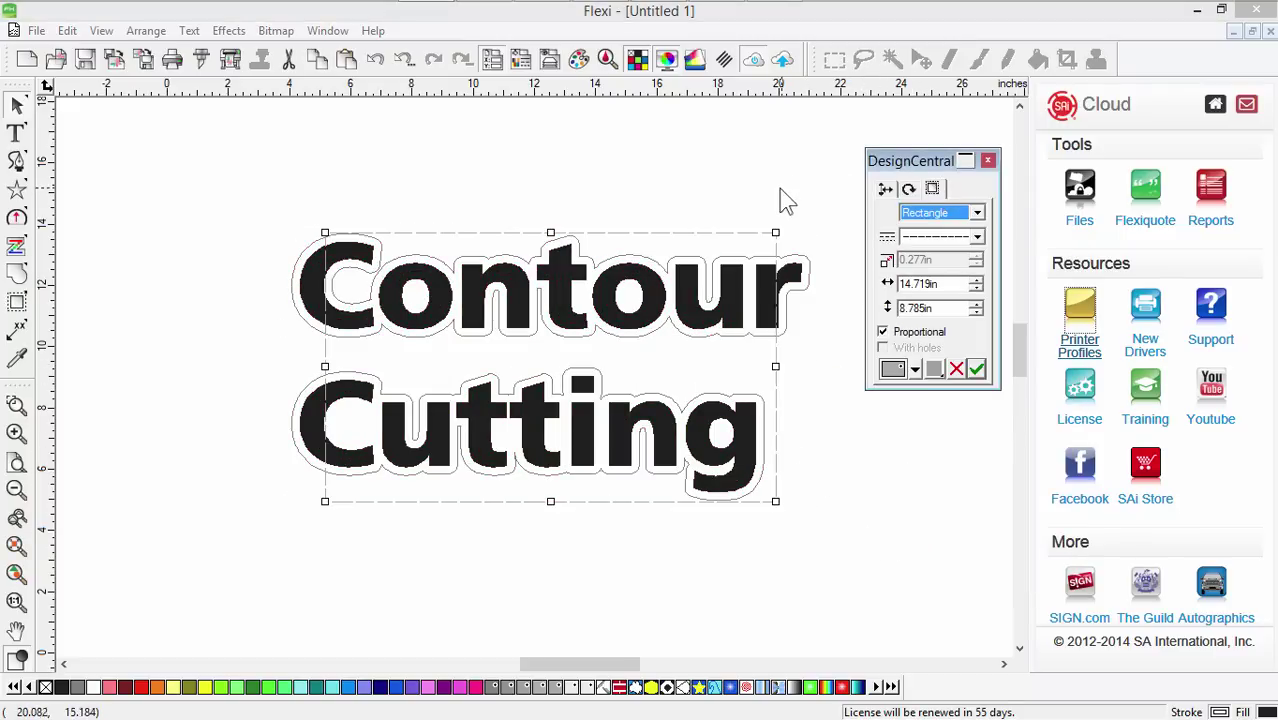
left_click_drag(776, 366, 822, 368)
left_click(636, 608)
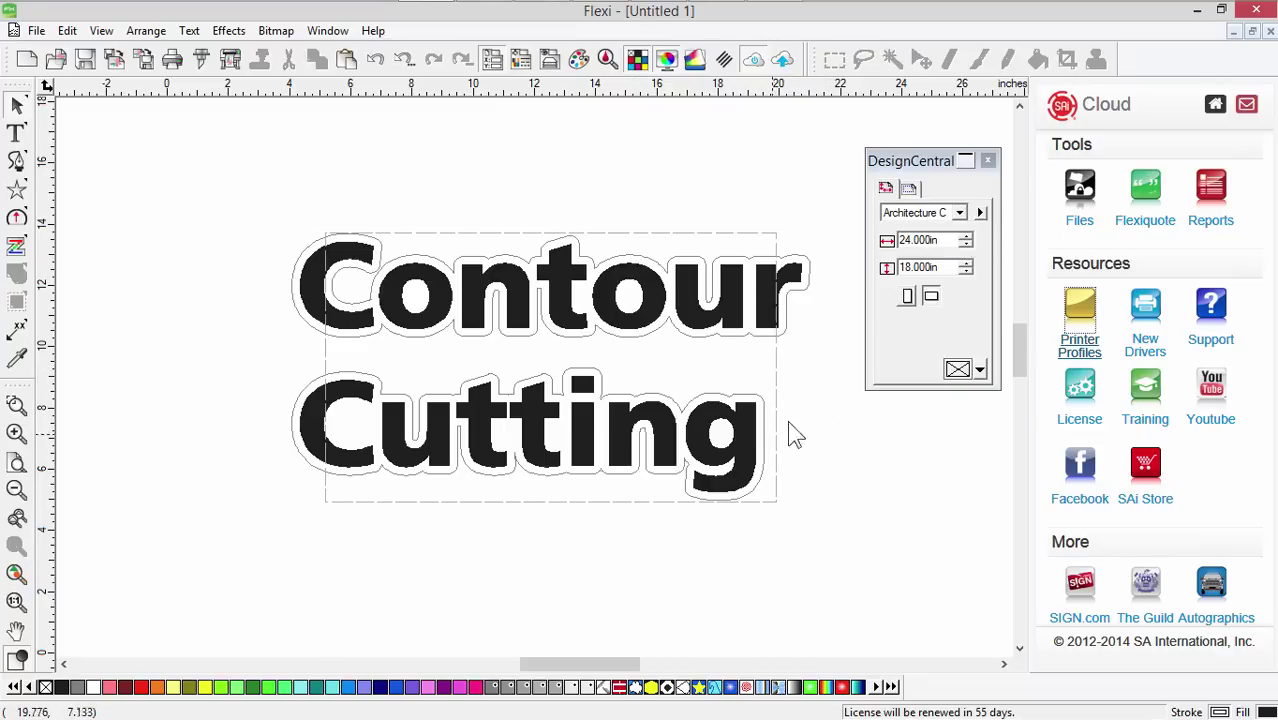
Widen the dashed rectangular cut line to about 18.53 in so it encloses the text, and apply the change.
left_click(787, 362)
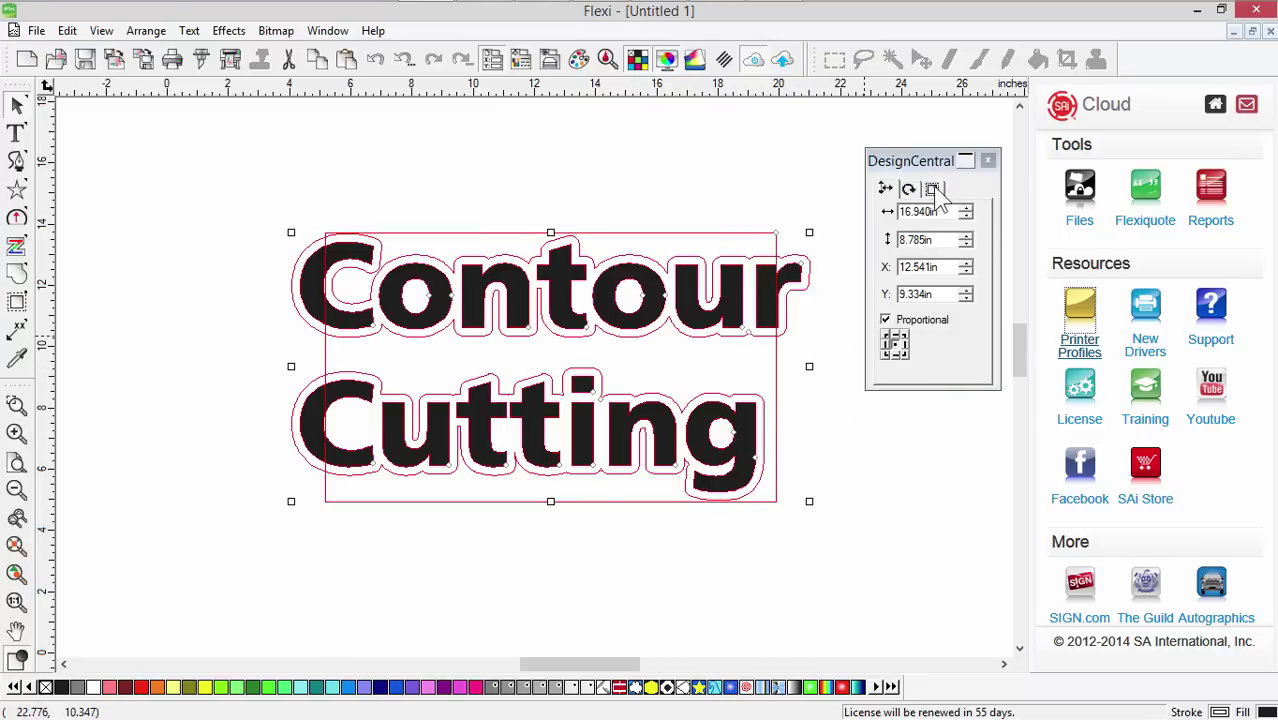
left_click(933, 190)
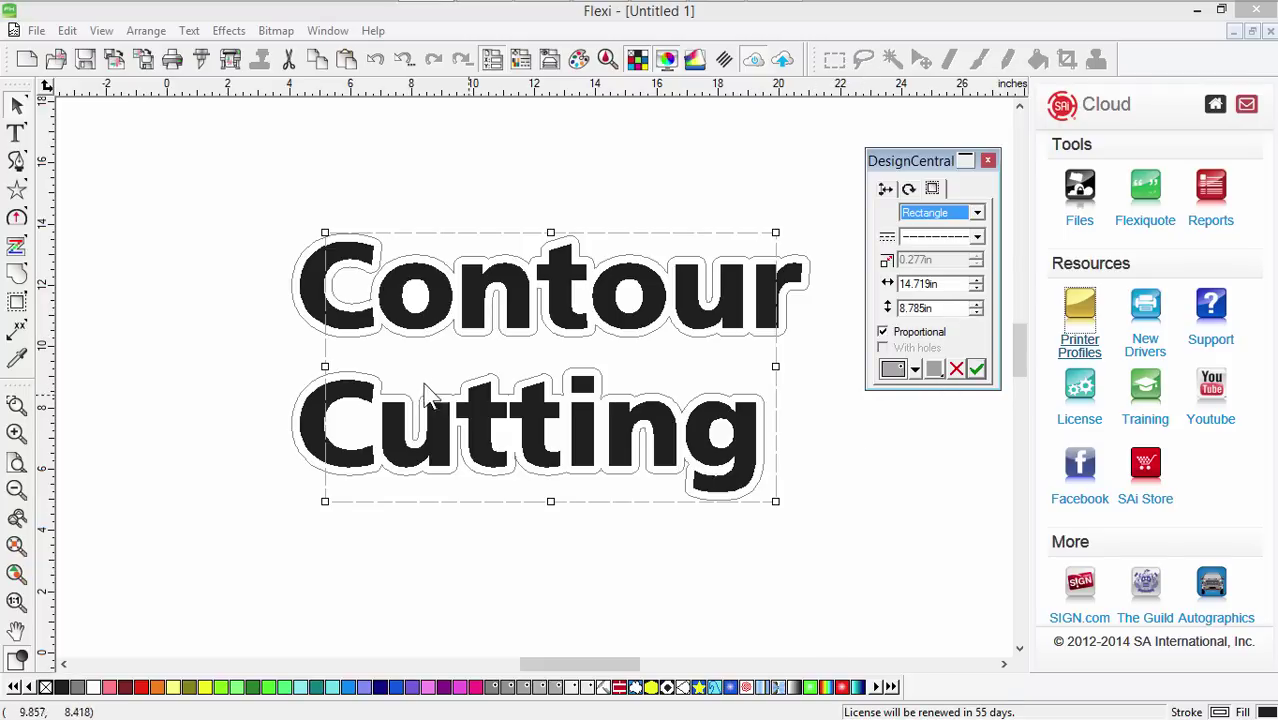
left_click_drag(325, 368, 266, 366)
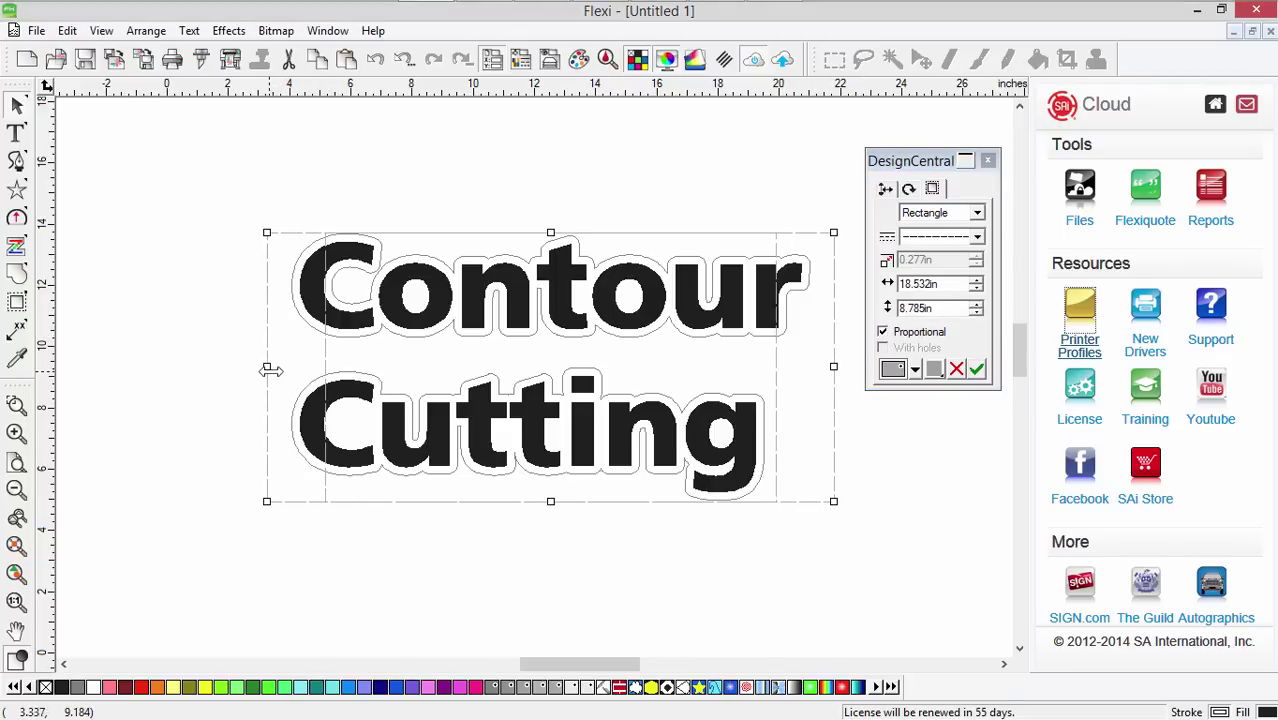
left_click(976, 370)
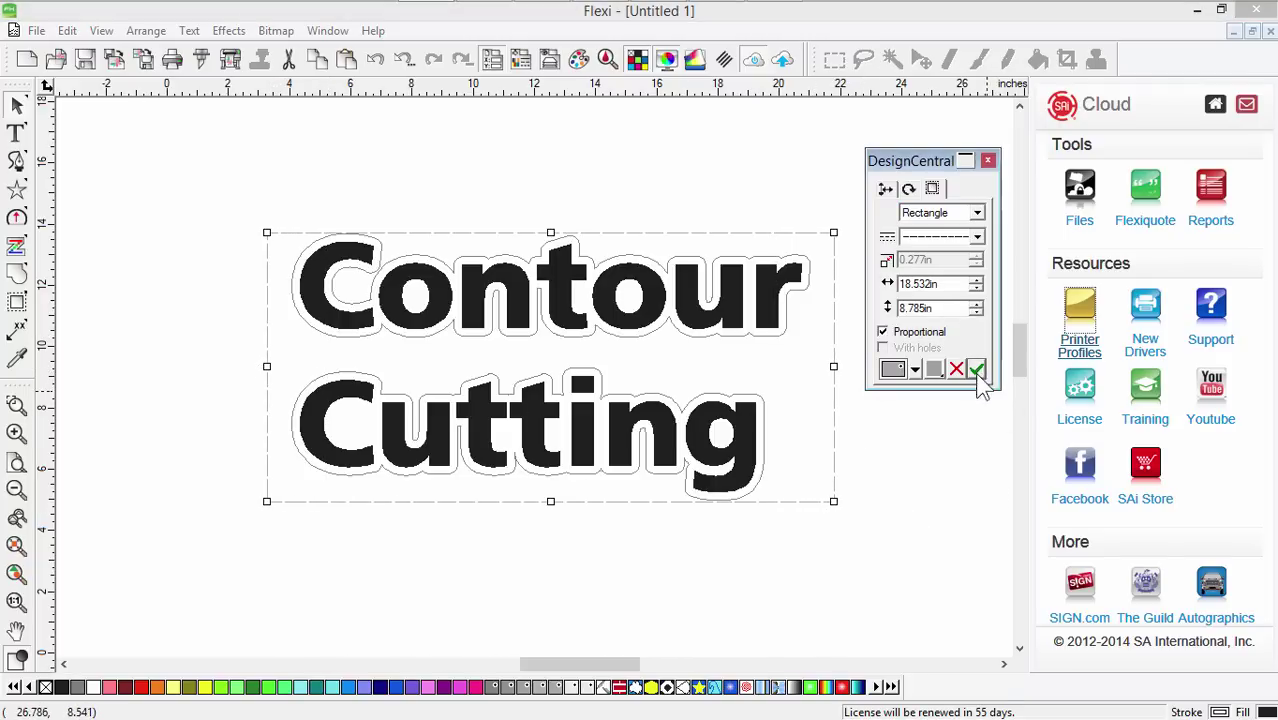
left_click(597, 577)
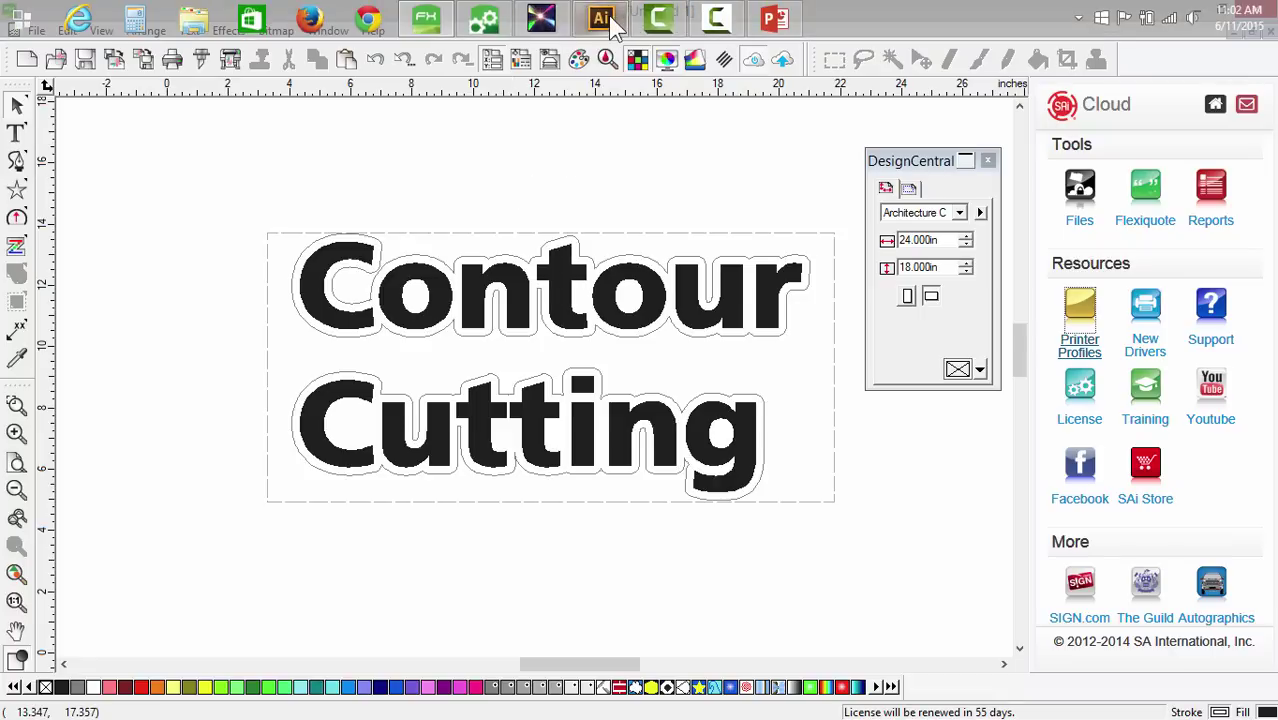
Switch to Illustrator, draw a rectangle around the outlined text and give its stroke the PerfCutContour swatch.
left_click(599, 20)
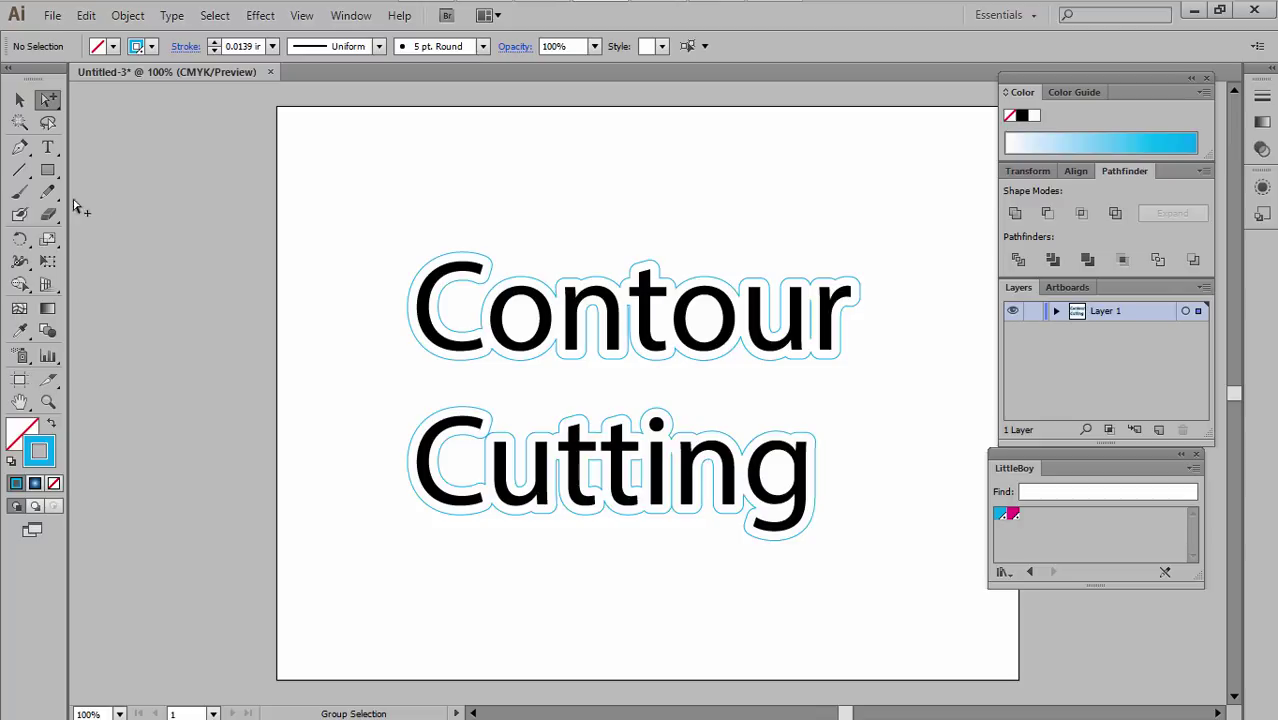
left_click(48, 171)
left_click_drag(368, 236, 899, 556)
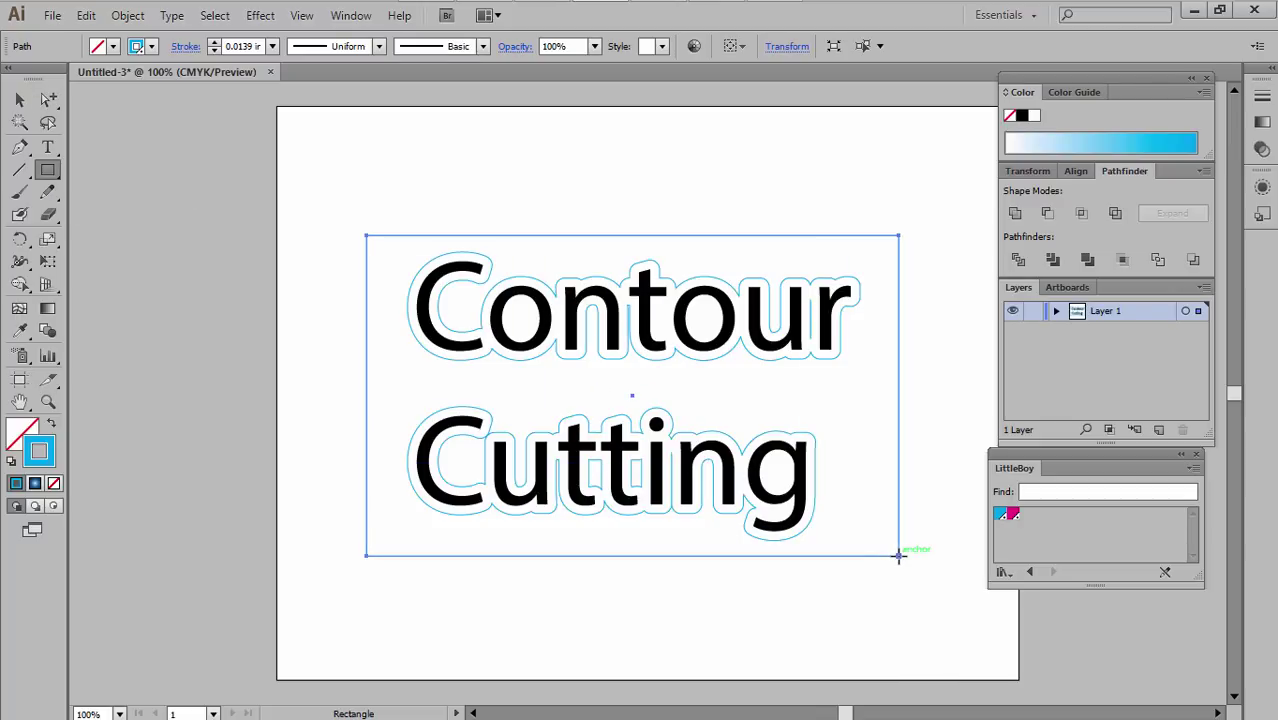
left_click(1012, 514)
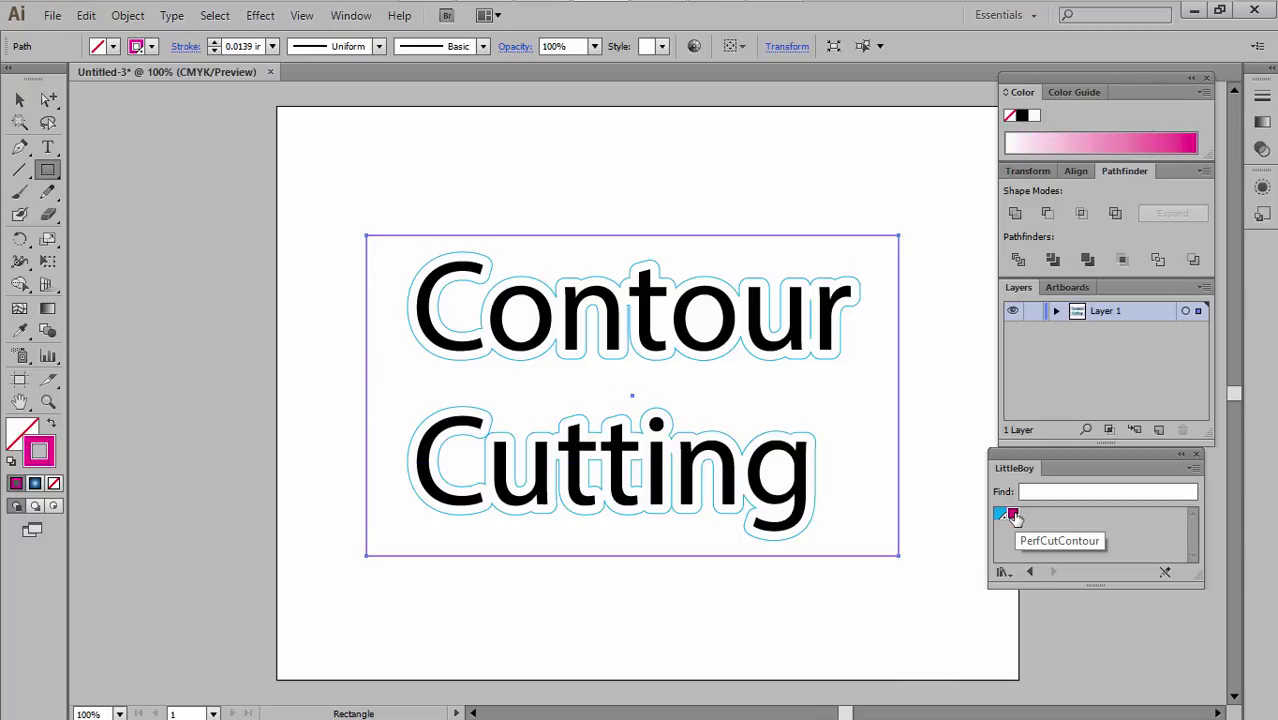
left_click(22, 102)
left_click(330, 232)
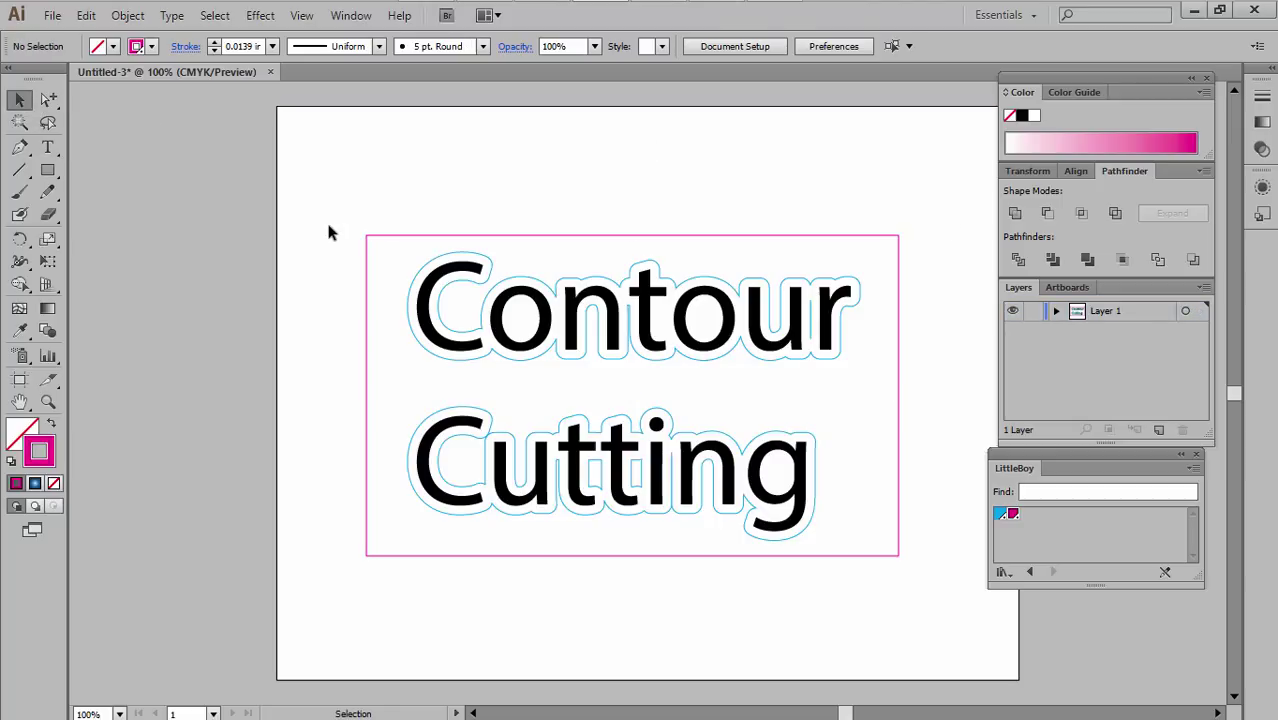
left_click(390, 240)
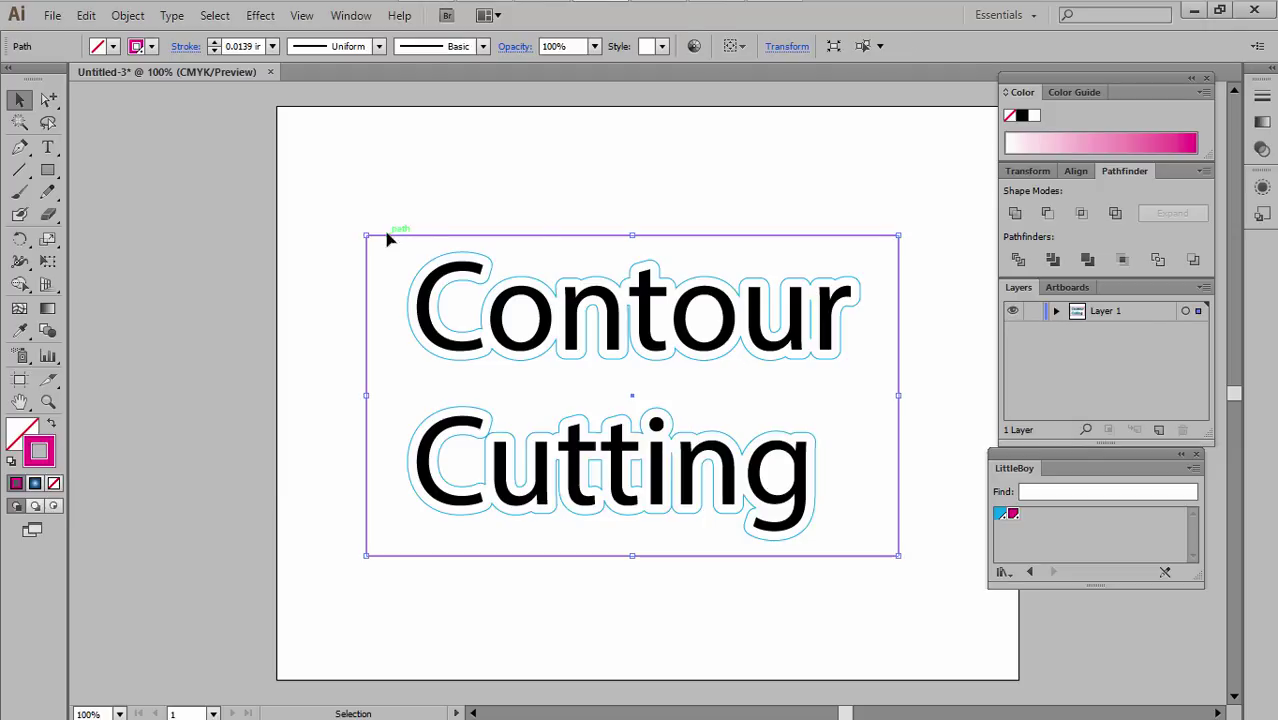
left_click(381, 47)
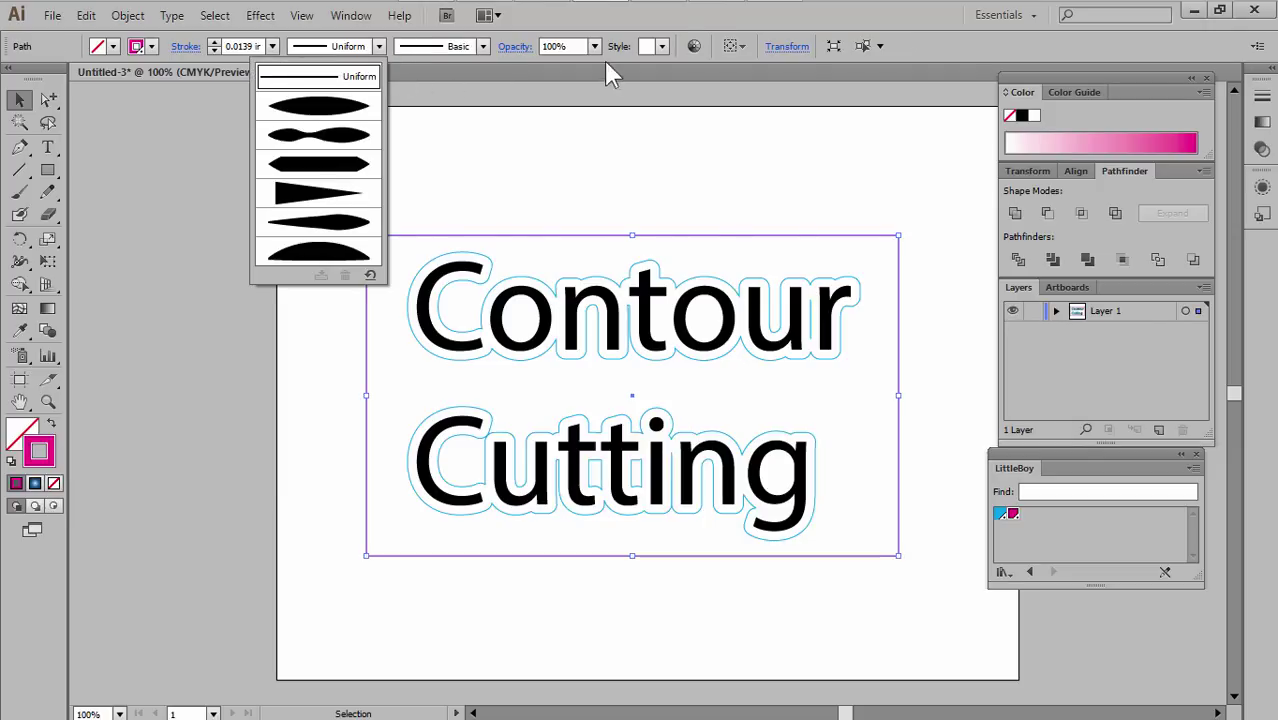
left_click(510, 56)
left_click(482, 46)
left_click(573, 193)
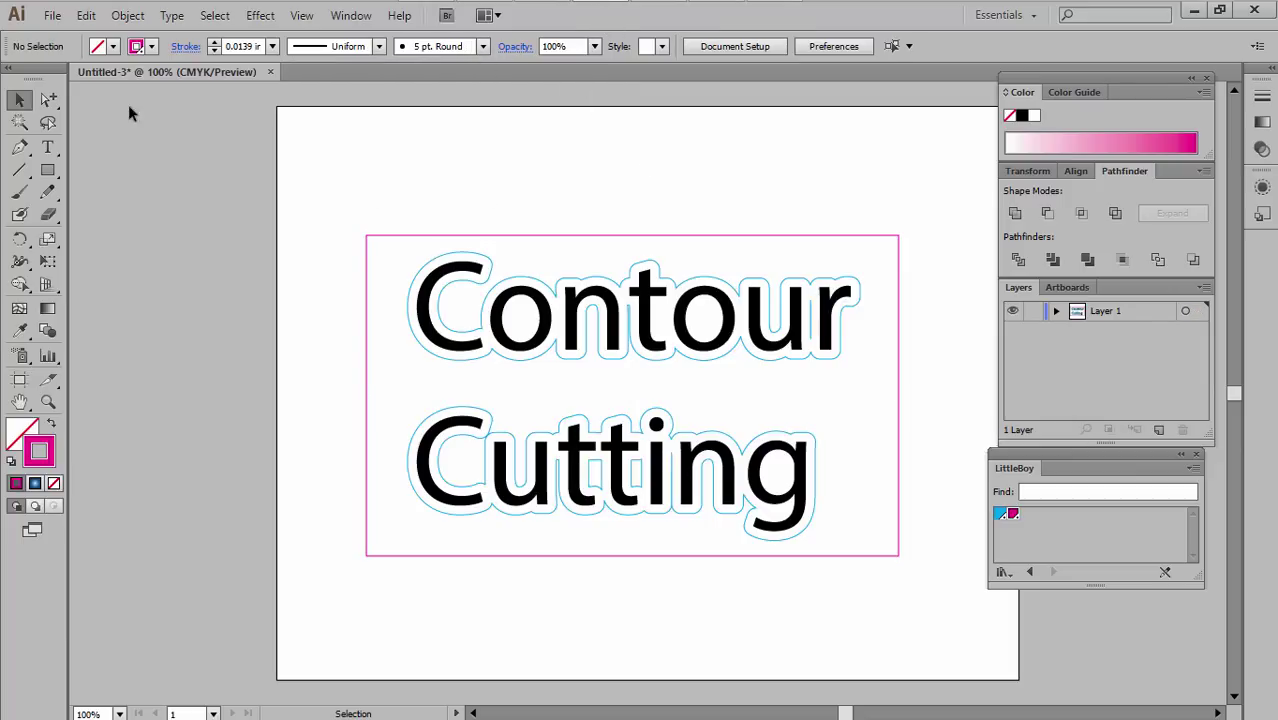
Close the contour text document without saving it.
left_click(54, 20)
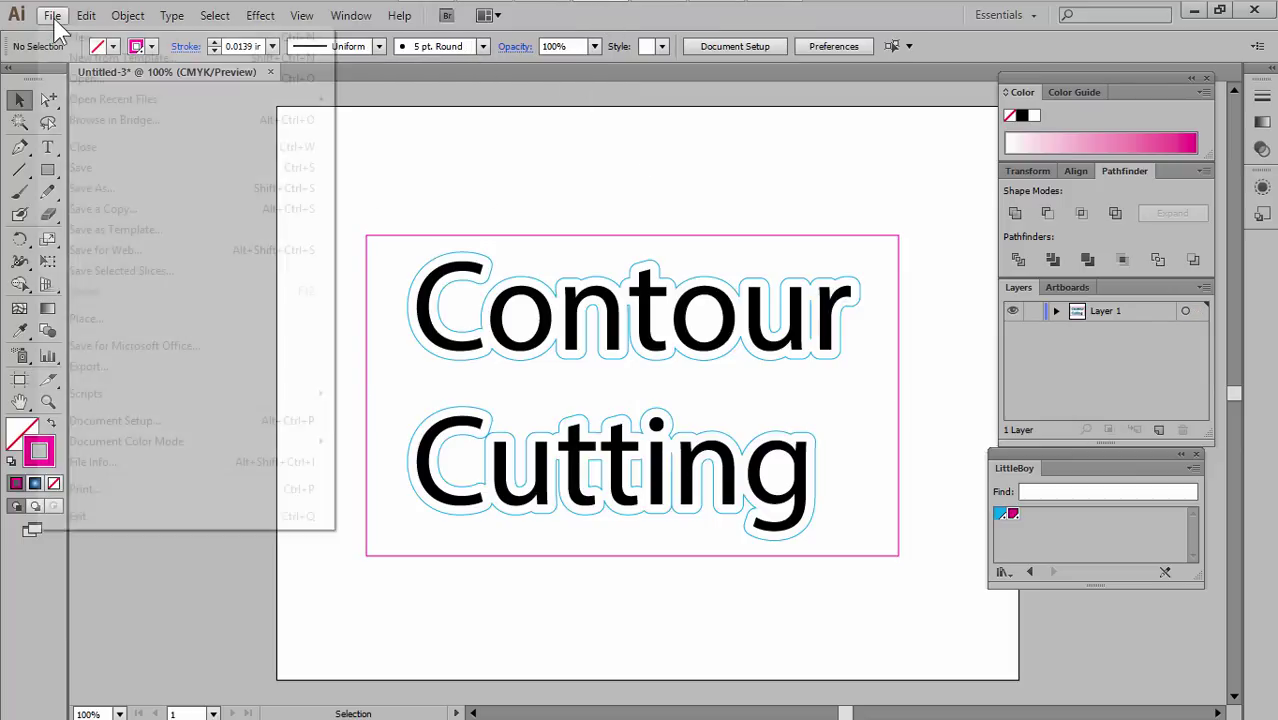
left_click(80, 145)
left_click(733, 395)
Switch to Flexi and close its untitled contour text design without saving.
mouse_move(477, 22)
left_click(433, 22)
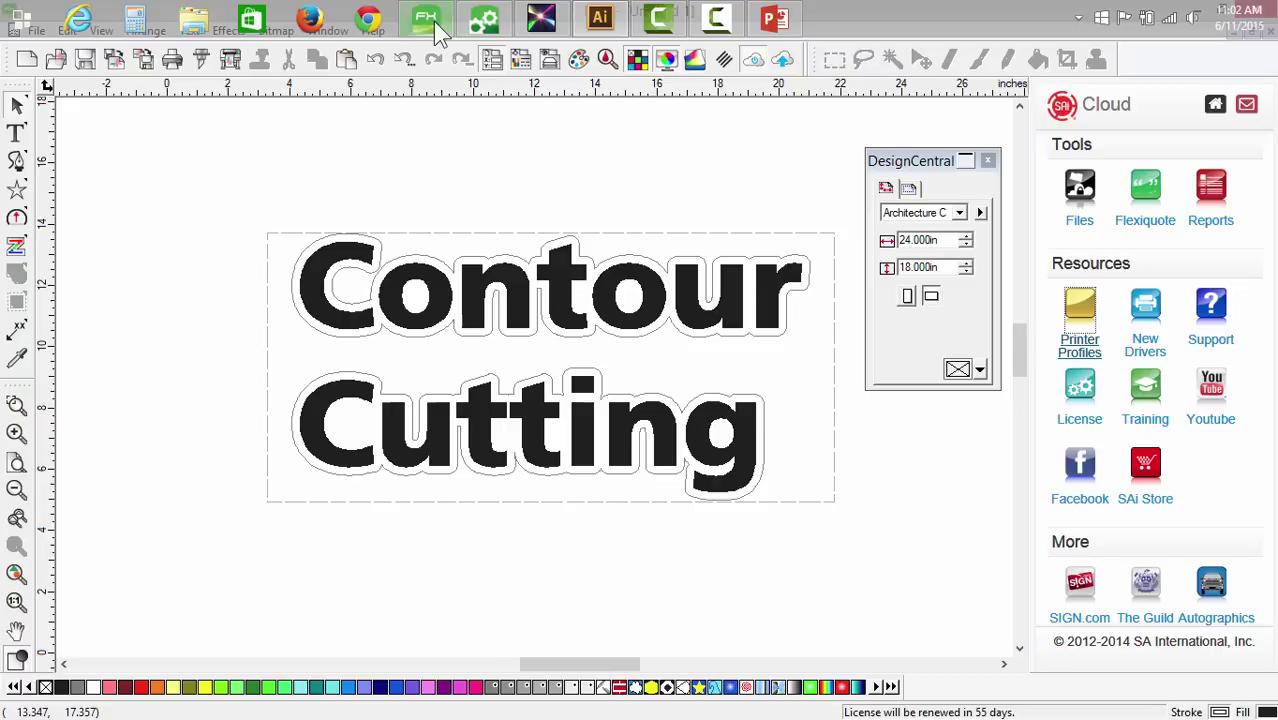
left_click(38, 31)
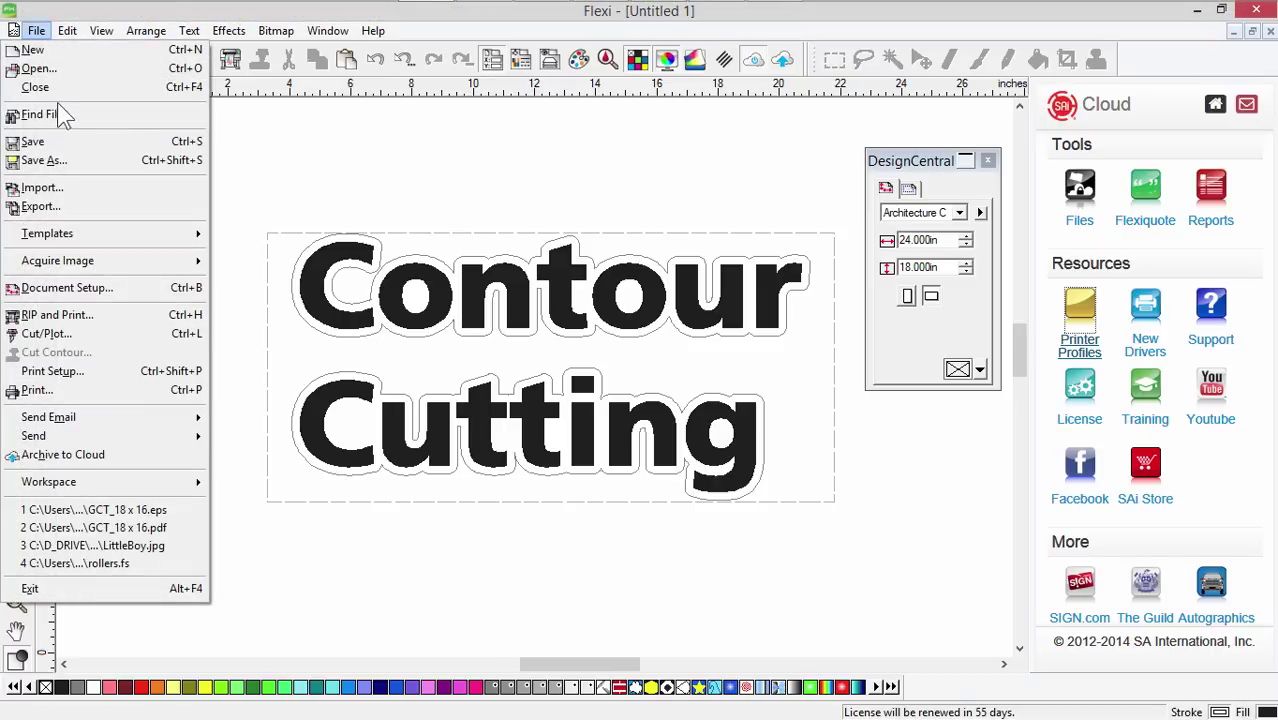
left_click(50, 88)
left_click(654, 410)
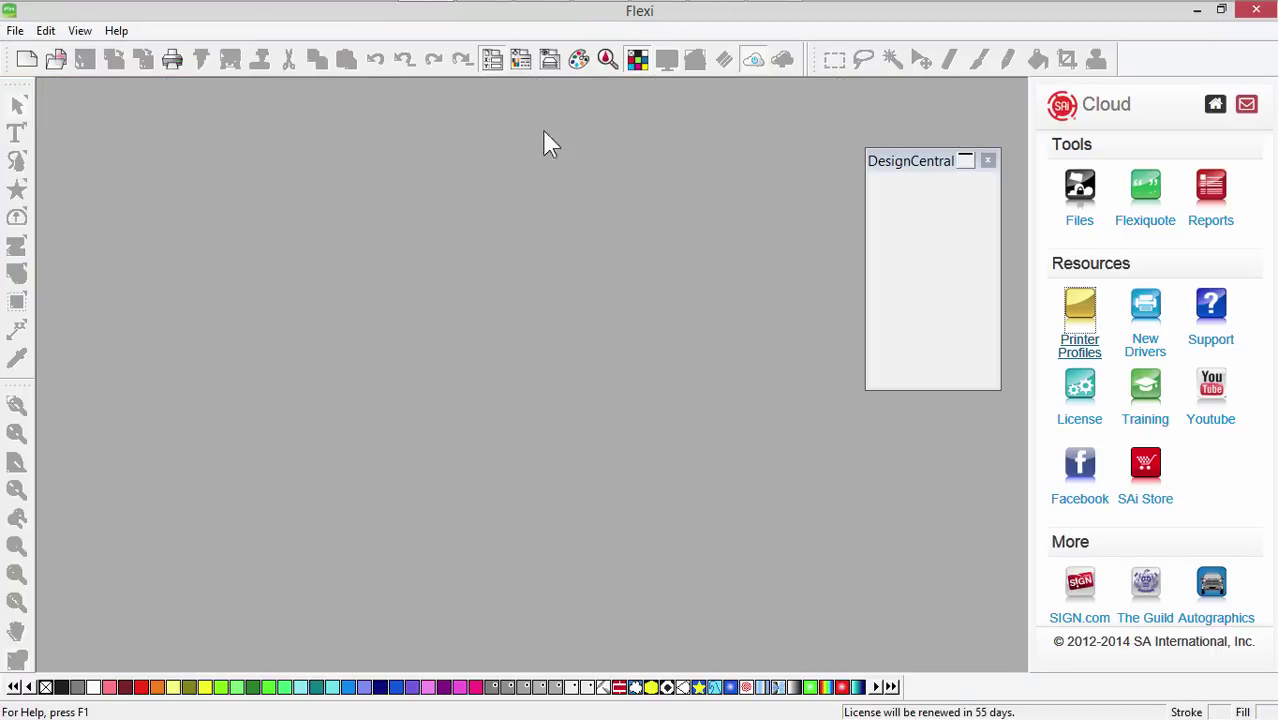
Switch to Illustrator and open the recent file LittleBoy.jpg.
mouse_move(448, 20)
left_click(600, 20)
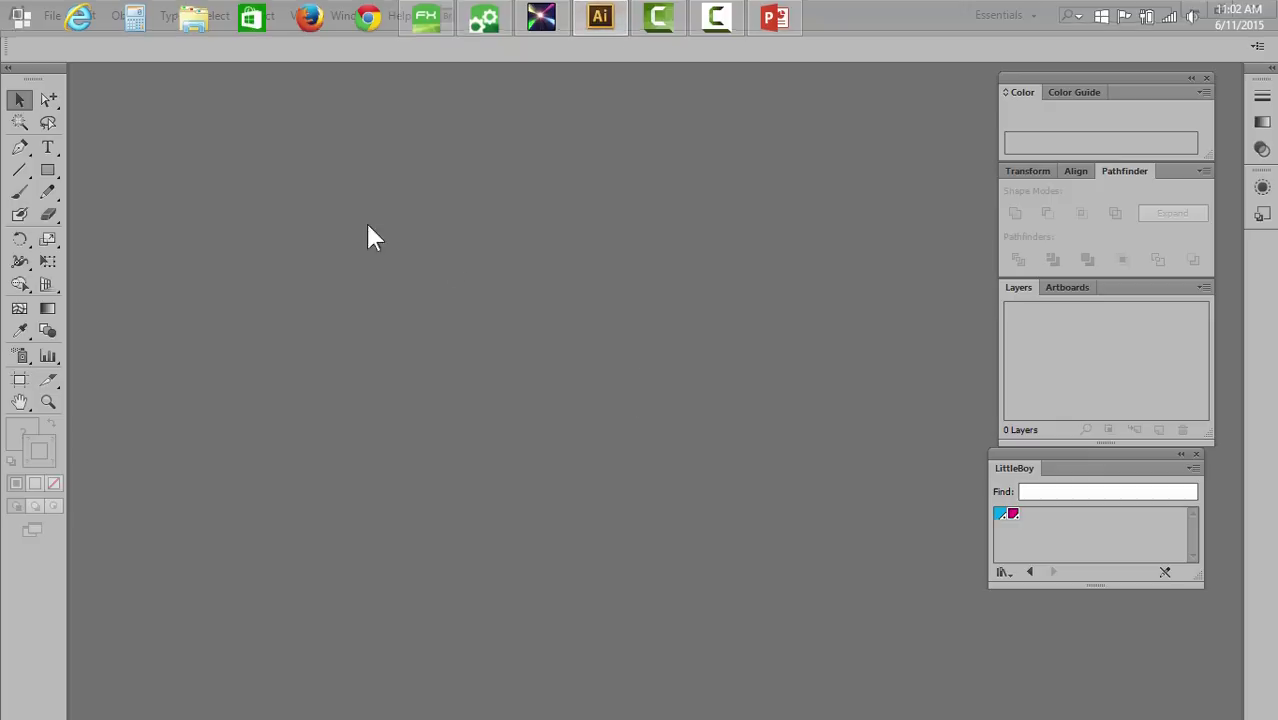
left_click(52, 17)
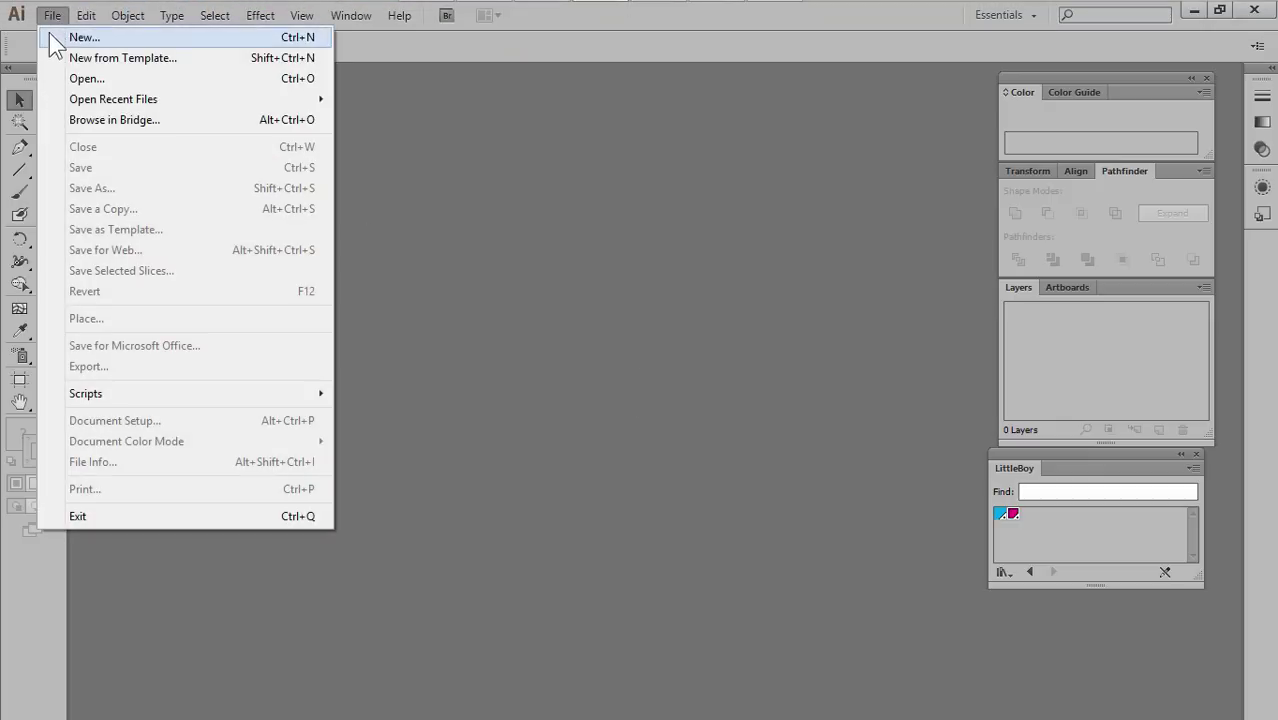
mouse_move(241, 100)
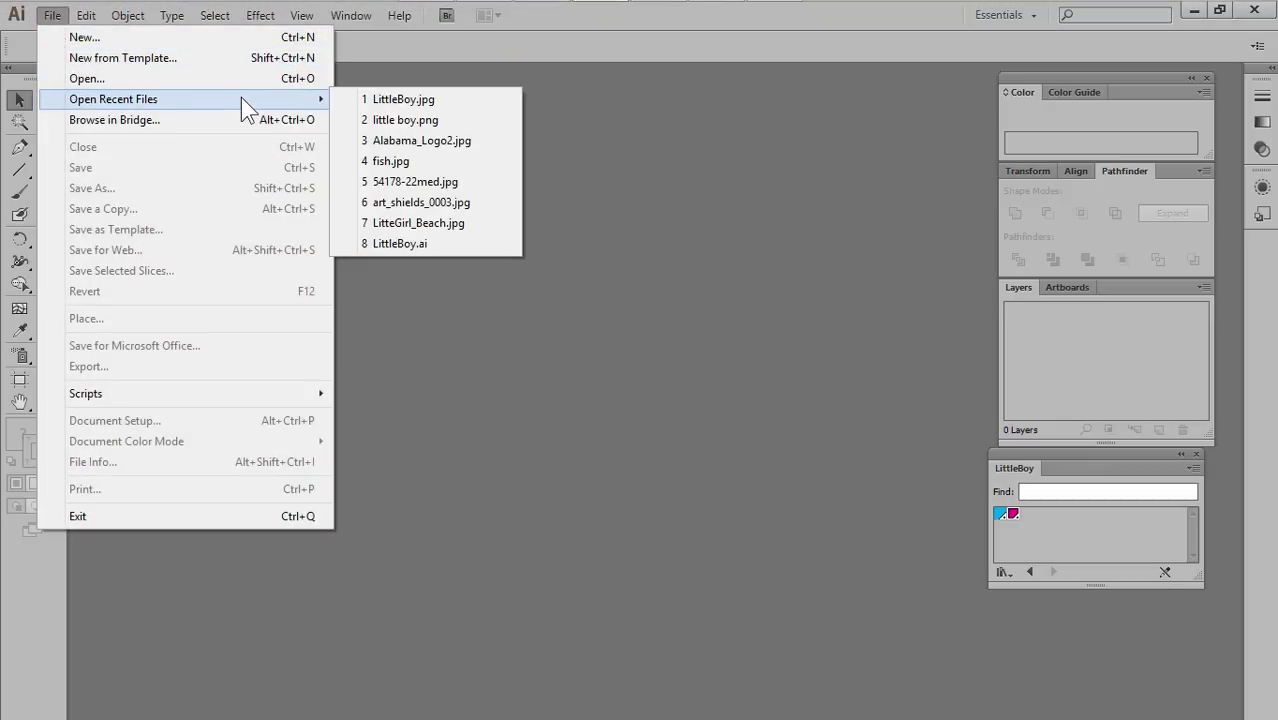
left_click(438, 101)
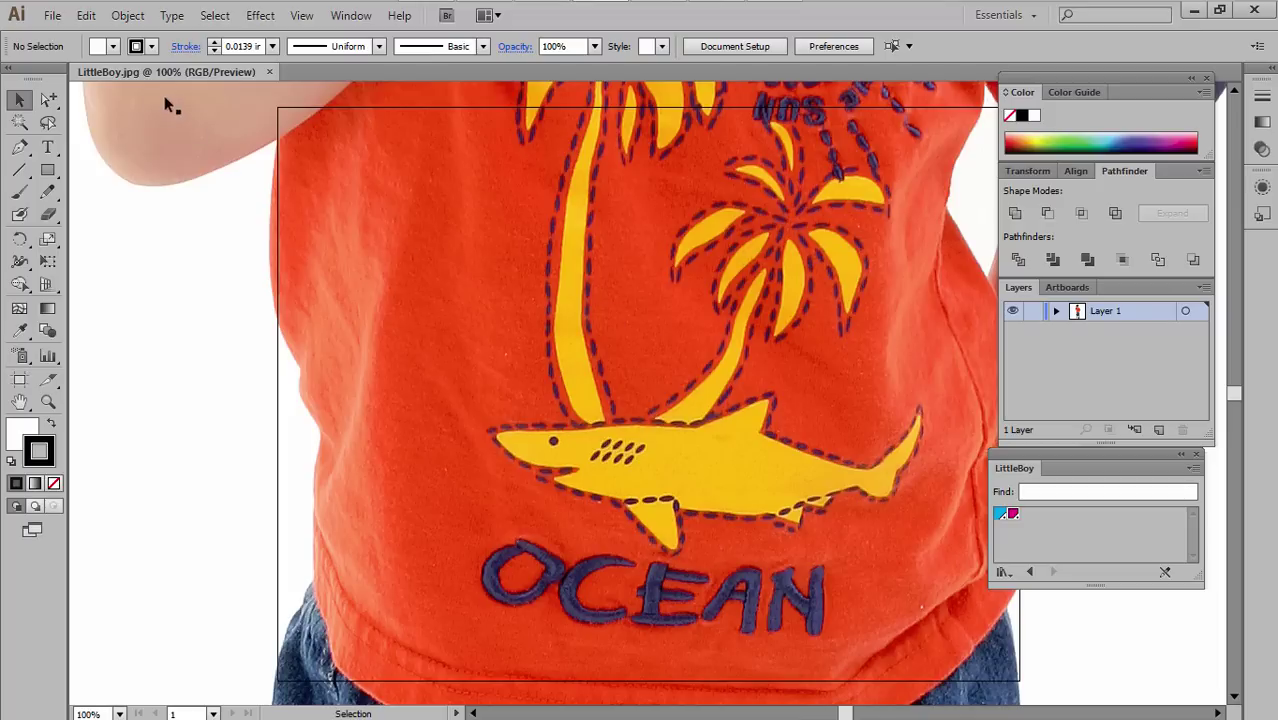
Fit the artboard to the artwork bounds and select the boy's photo.
left_click(127, 15)
mouse_move(240, 610)
left_click(470, 662)
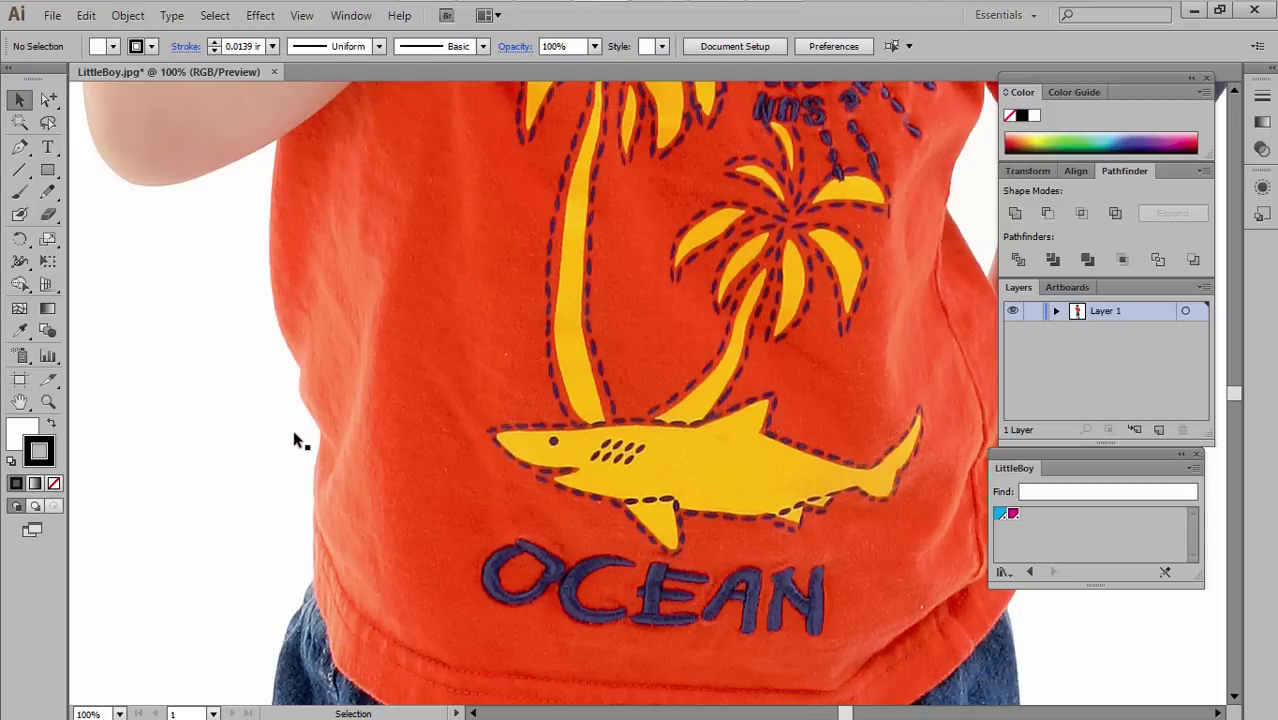
key("ctrl+0")
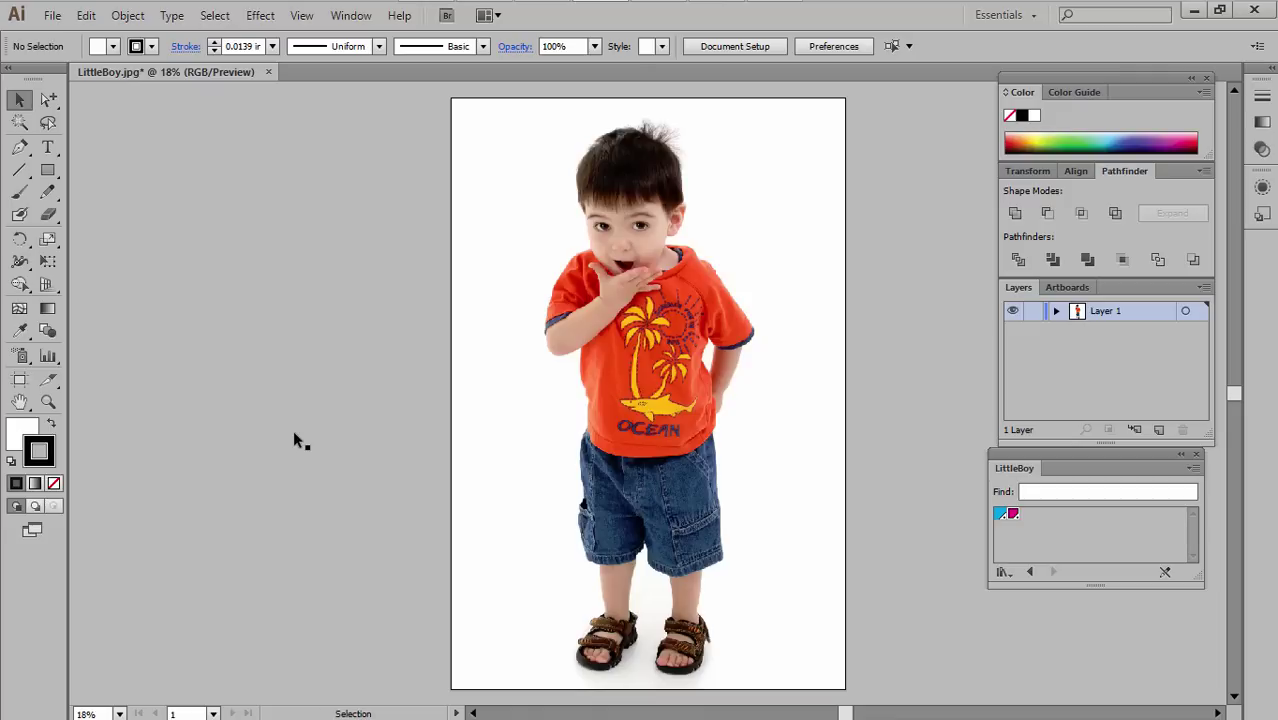
left_click(574, 380)
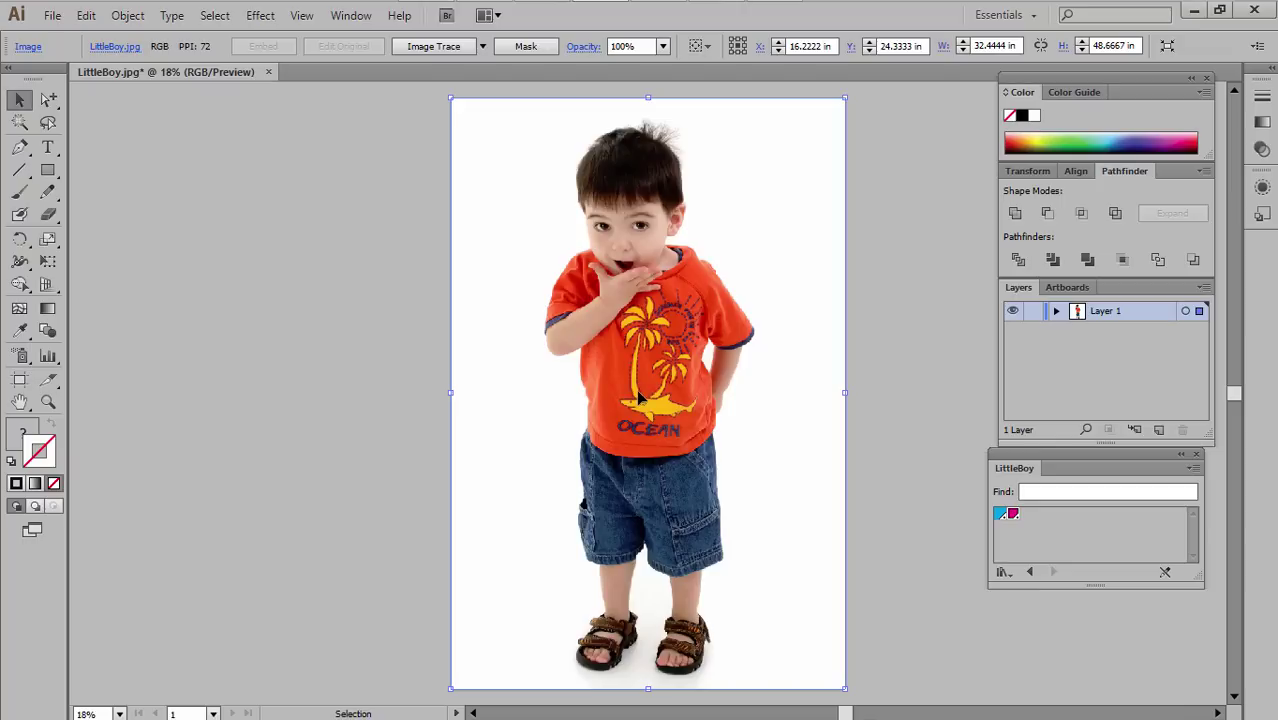
Try to set the photo's height to 600, and undo the resize.
double_click(1136, 45)
type("600")
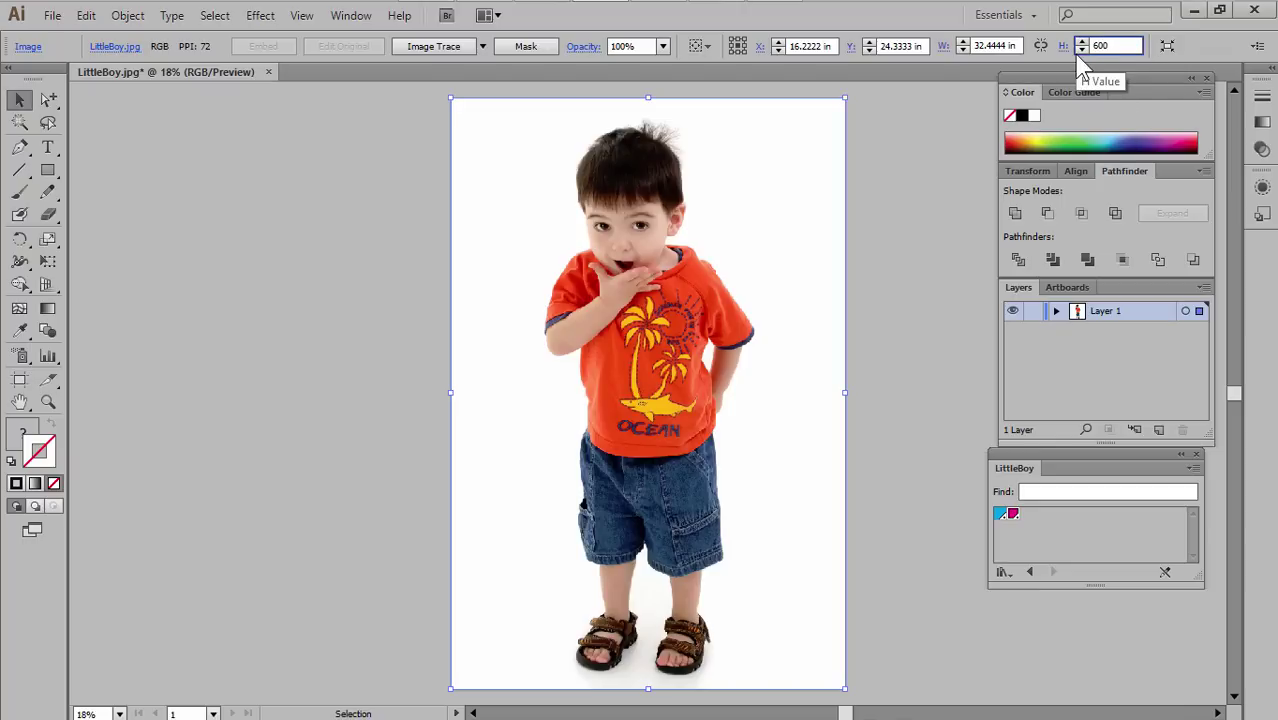
double_click(990, 47)
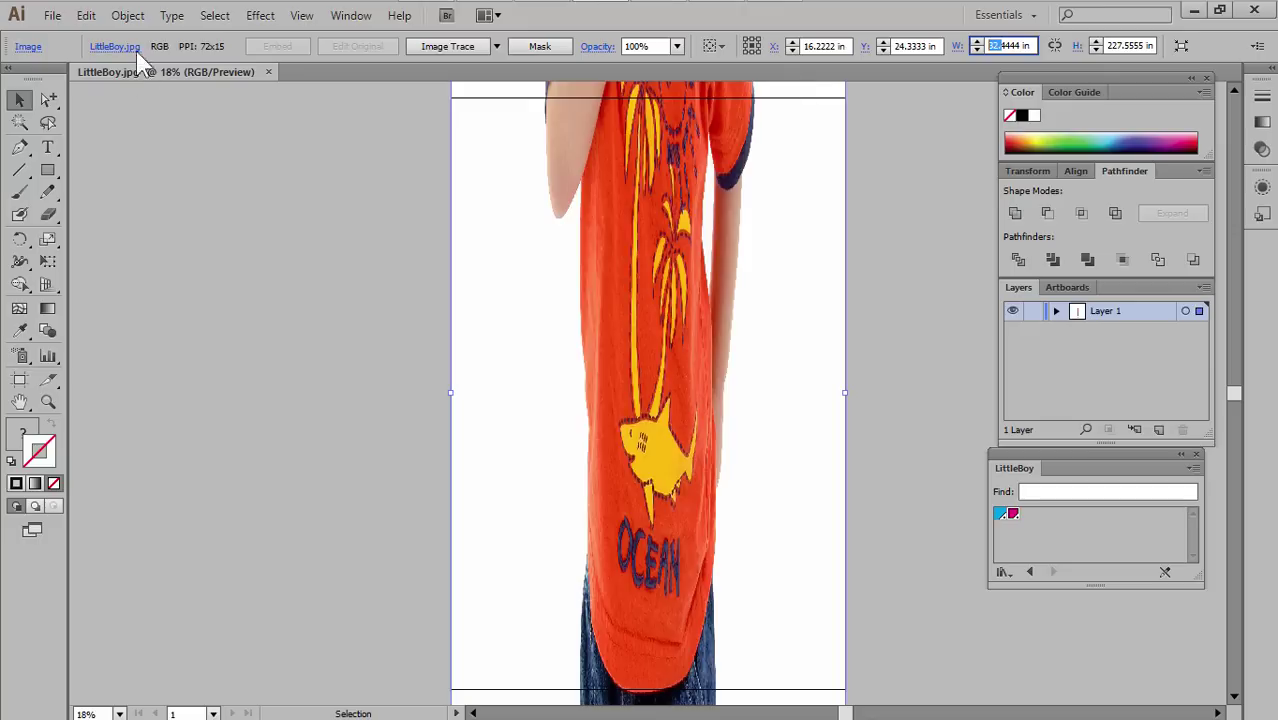
left_click(127, 15)
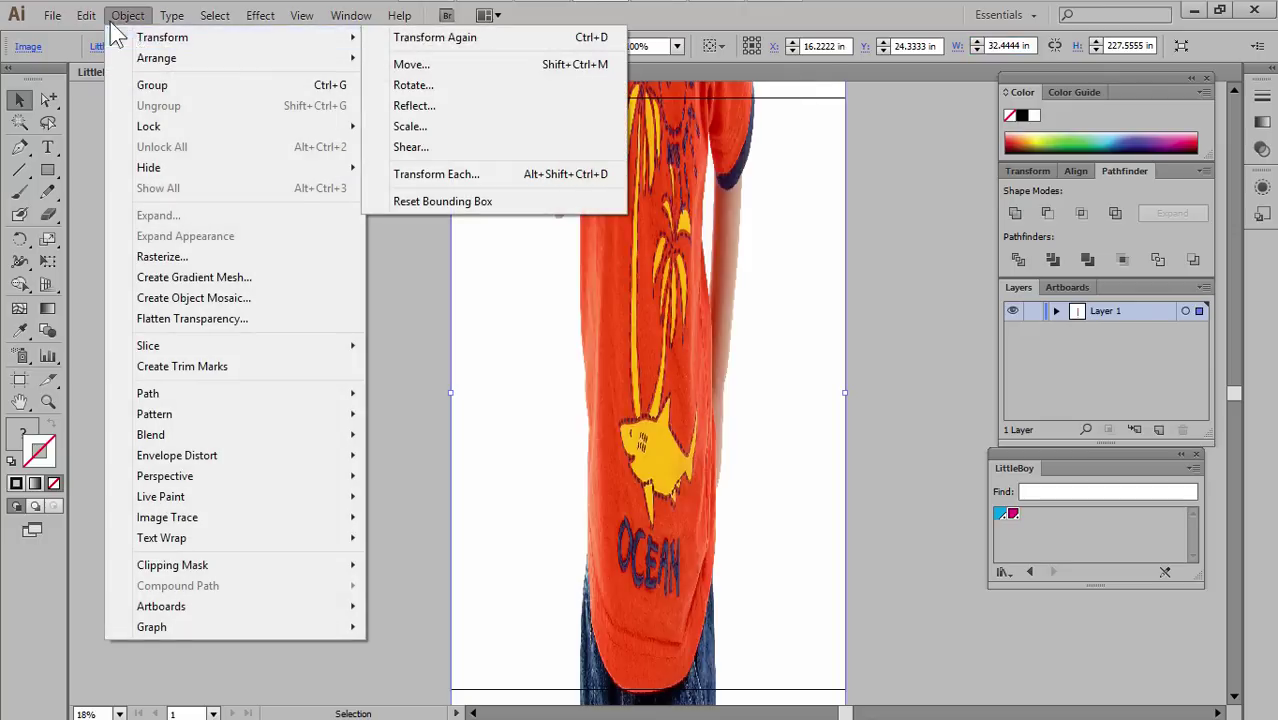
left_click(130, 37)
left_click(86, 15)
left_click(110, 37)
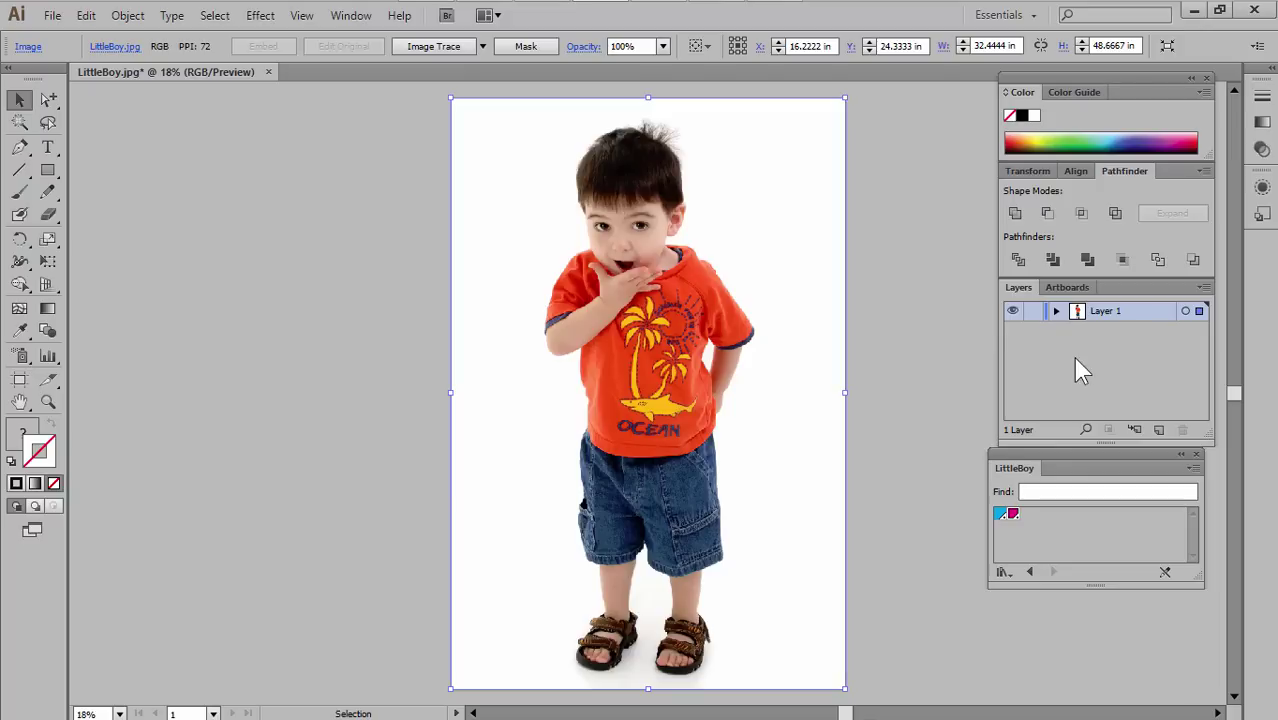
Duplicate the photo's layer, naming the upper copy Cut and the original Print.
left_click_drag(1080, 318, 1161, 430)
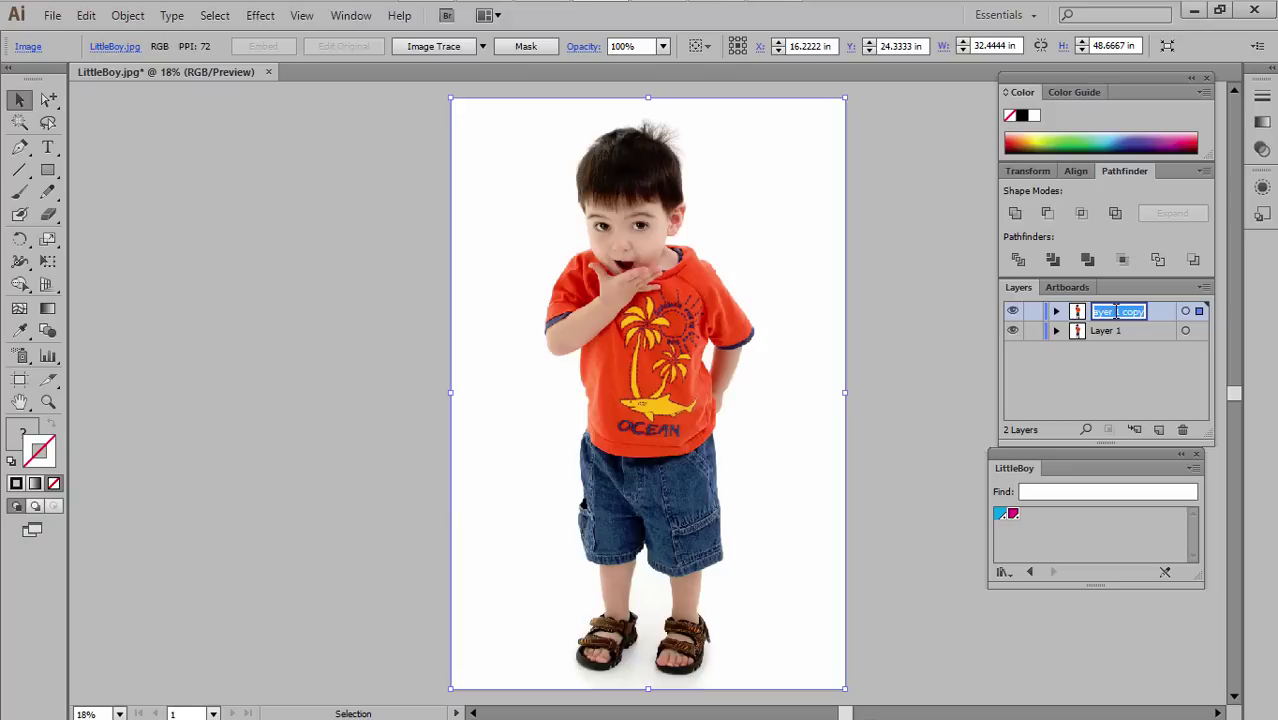
type("cut")
double_click(1108, 330)
type("Print")
left_click(1119, 378)
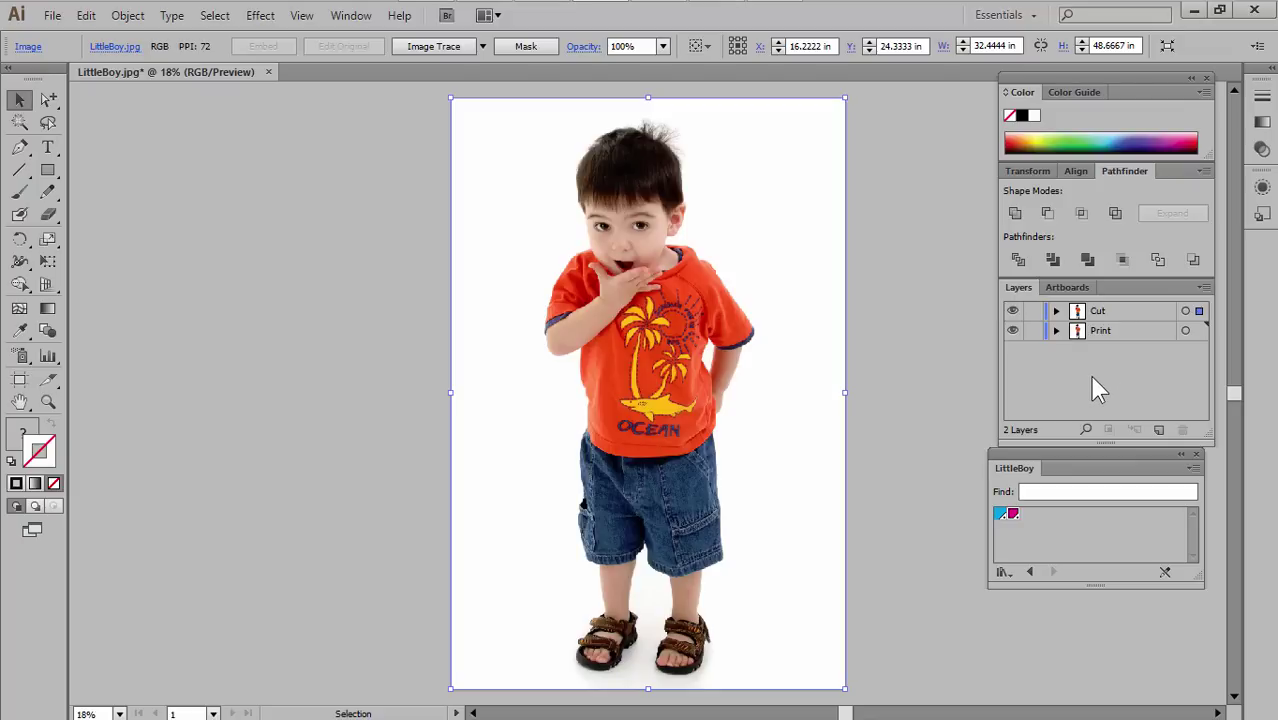
Hide the Print layer and trace the photo on the Cut layer with the Silhouettes preset.
left_click(1012, 330)
left_click(1082, 312)
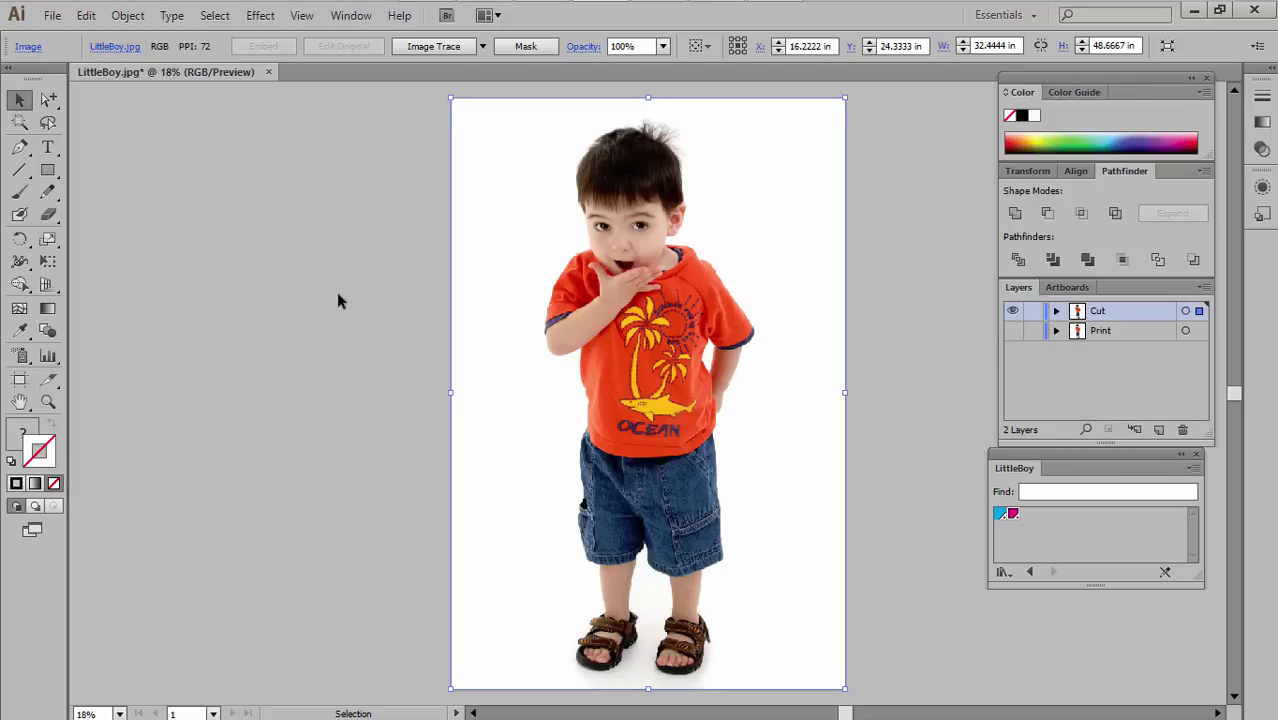
left_click(482, 47)
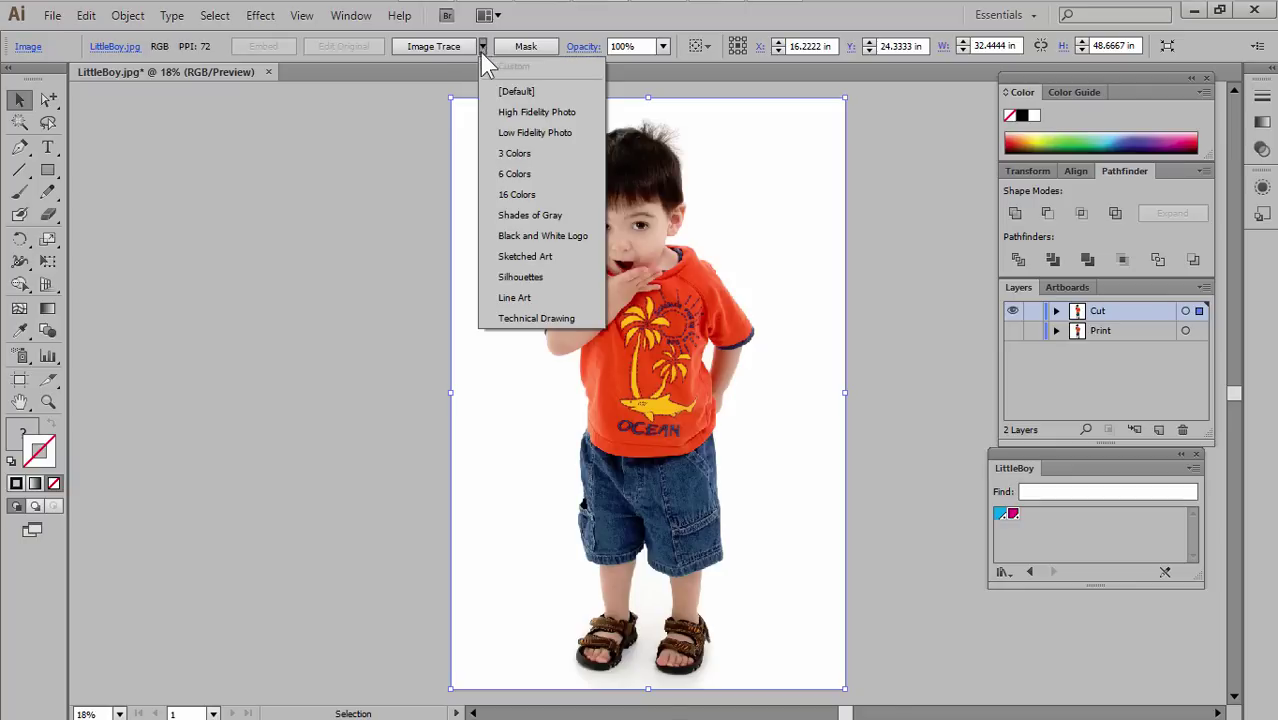
left_click(535, 283)
left_click(817, 421)
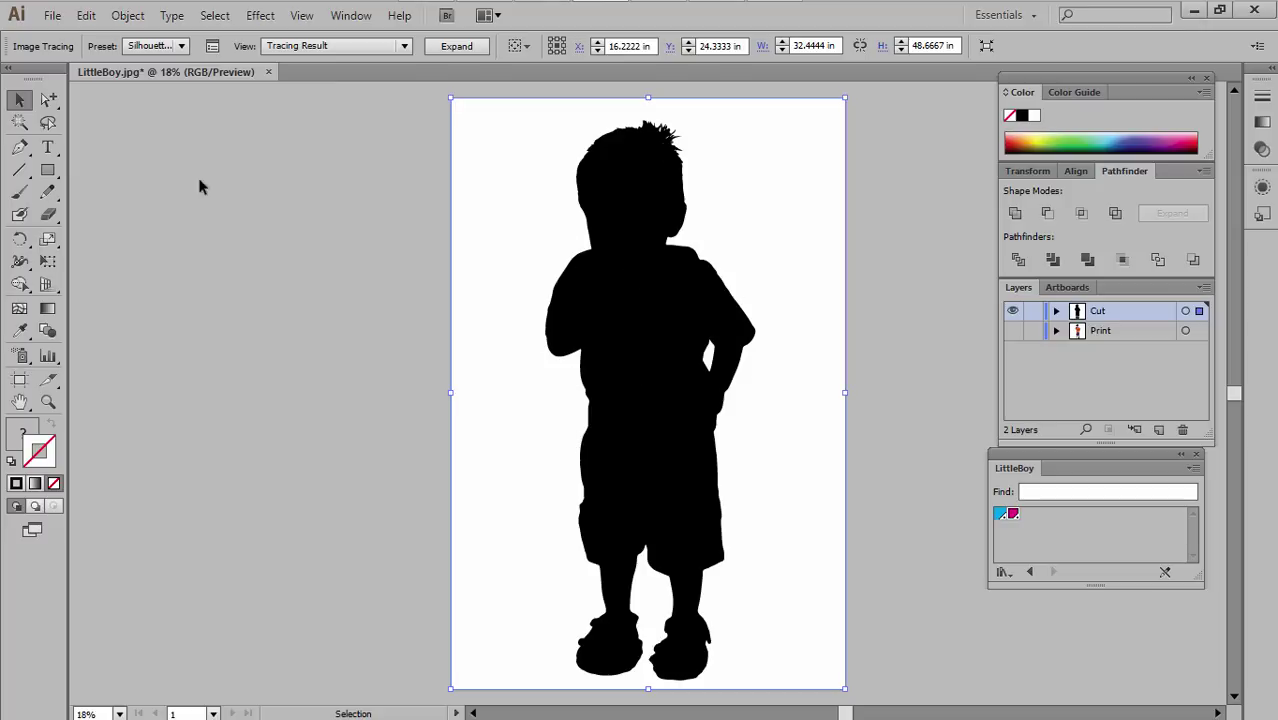
Flatten the transparency of the traced silhouette to turn it into editable vector paths.
left_click(127, 18)
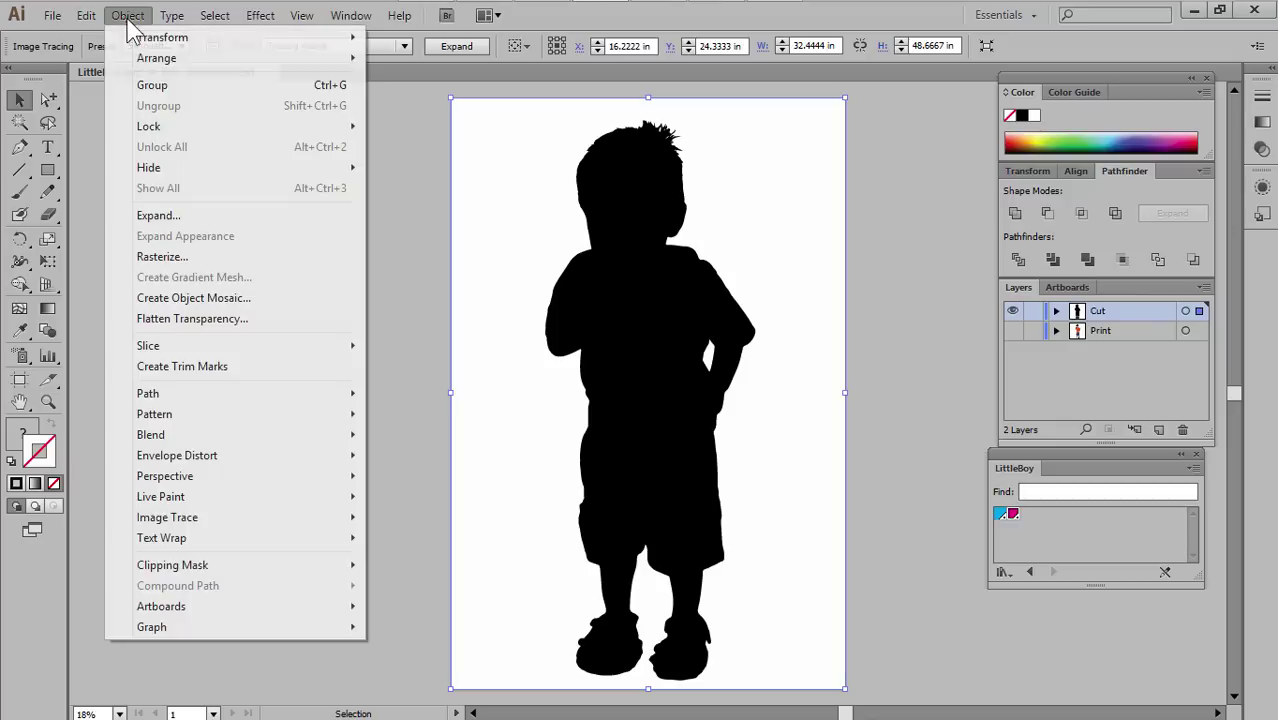
left_click(218, 320)
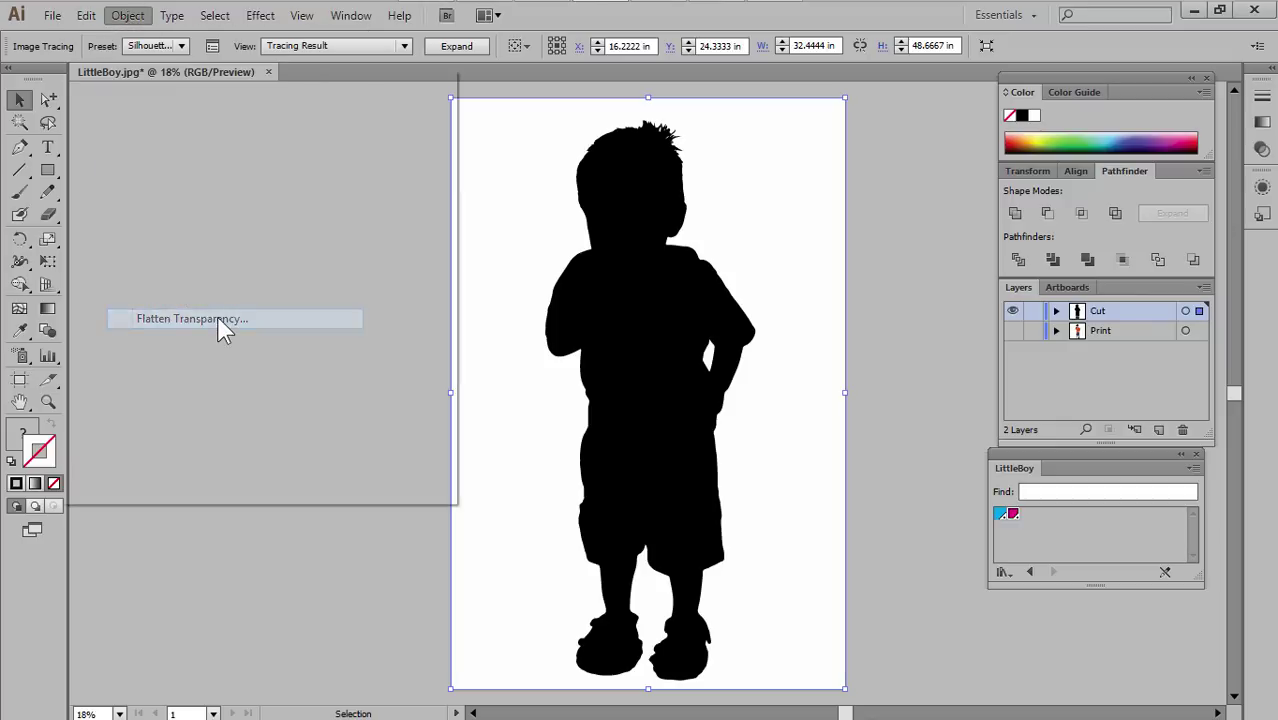
left_click(327, 453)
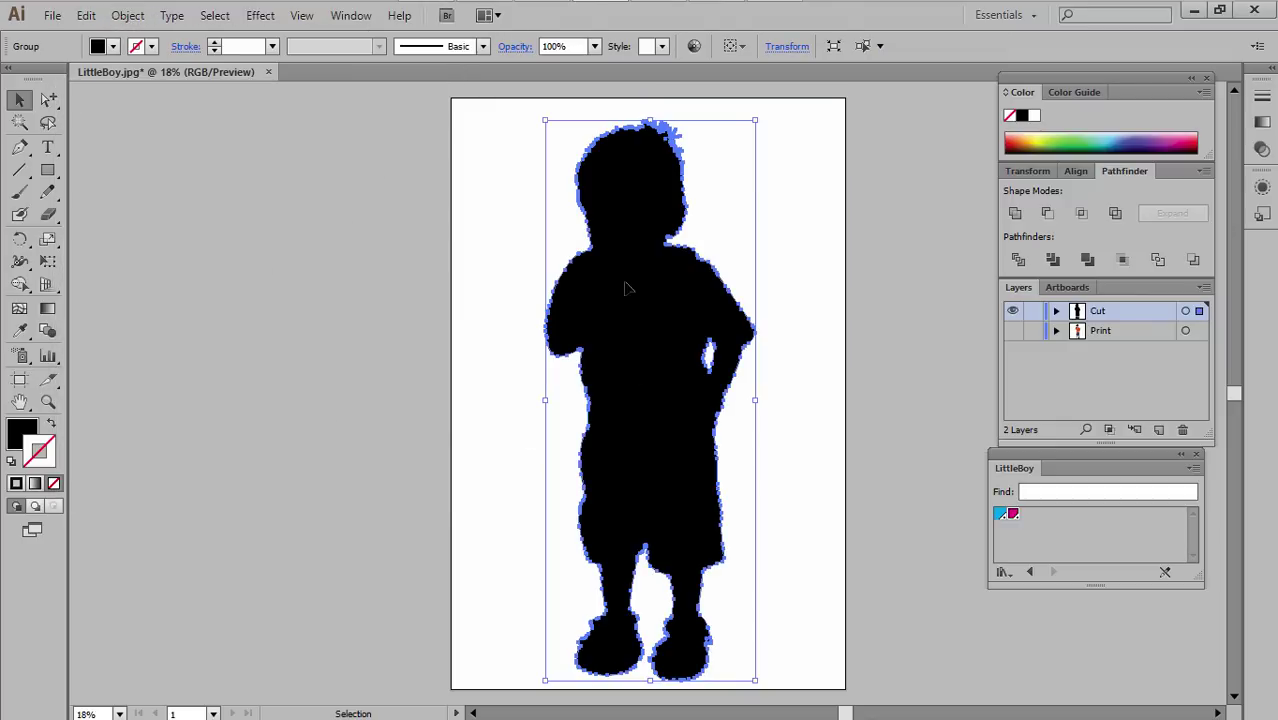
Give the silhouette a stroke in the cyan swatch of the LittleBoy library, remove its fill and deselect it.
left_click(1001, 517)
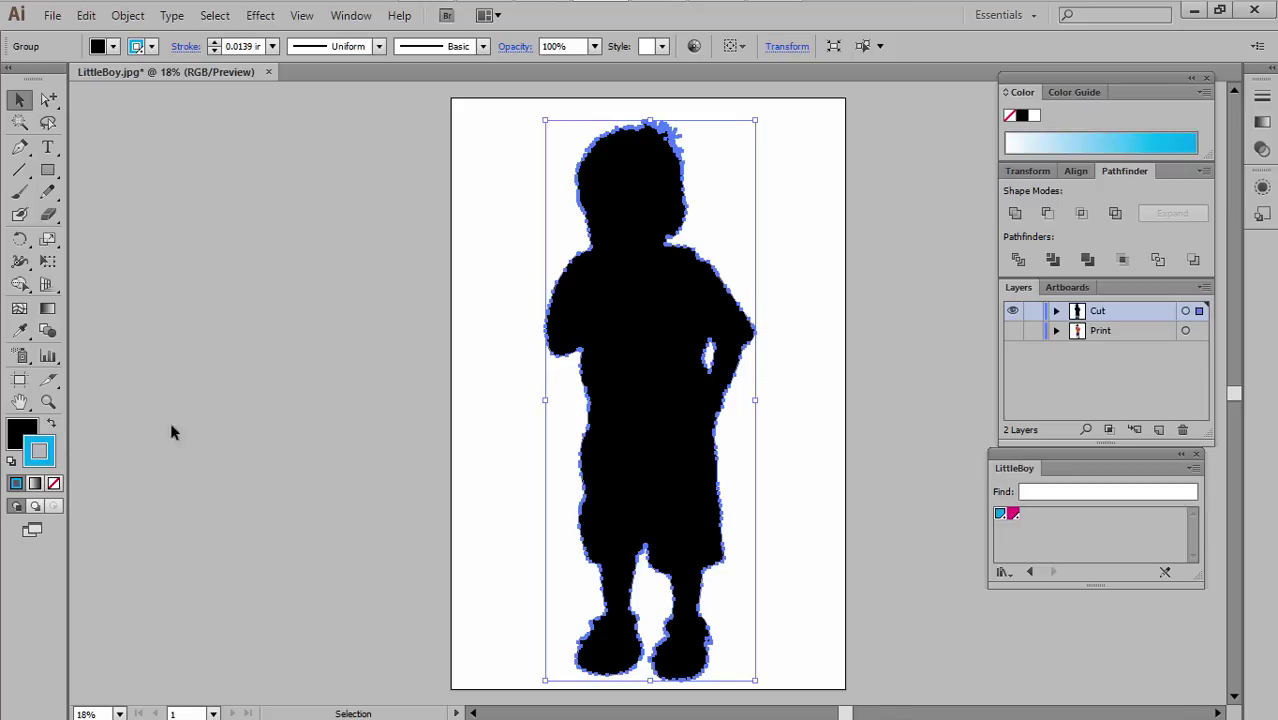
left_click(53, 426)
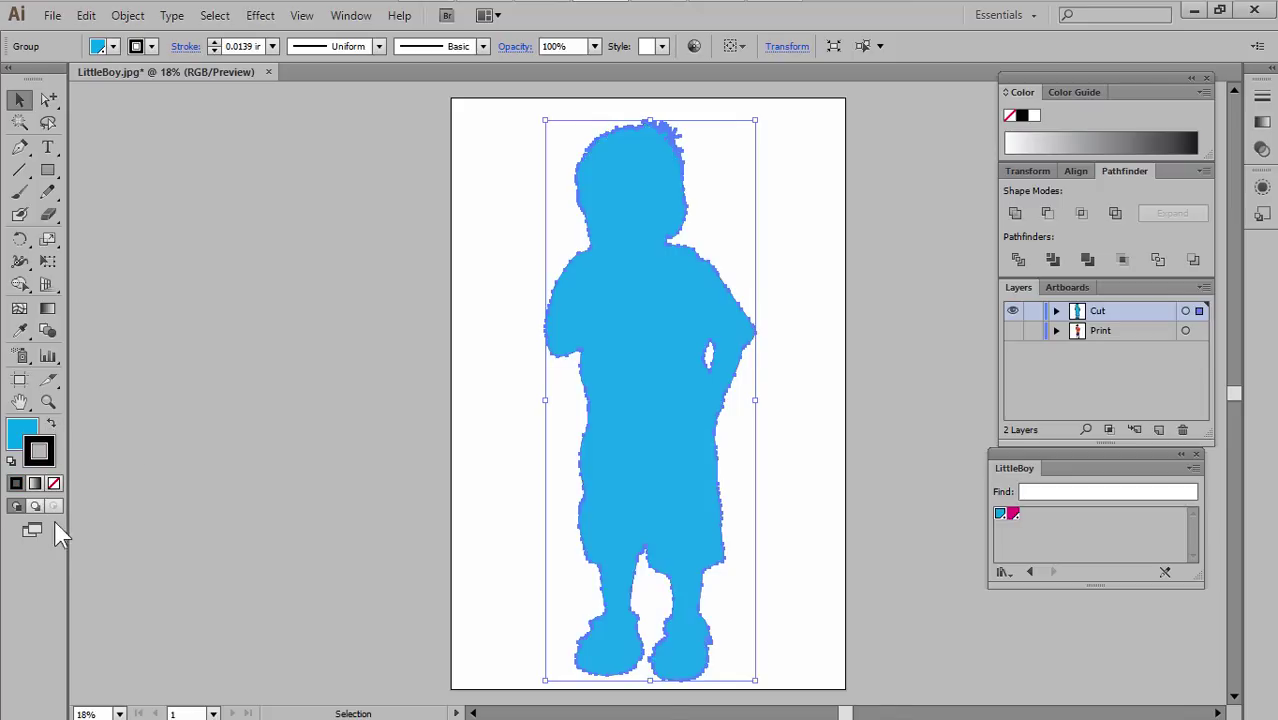
left_click(54, 484)
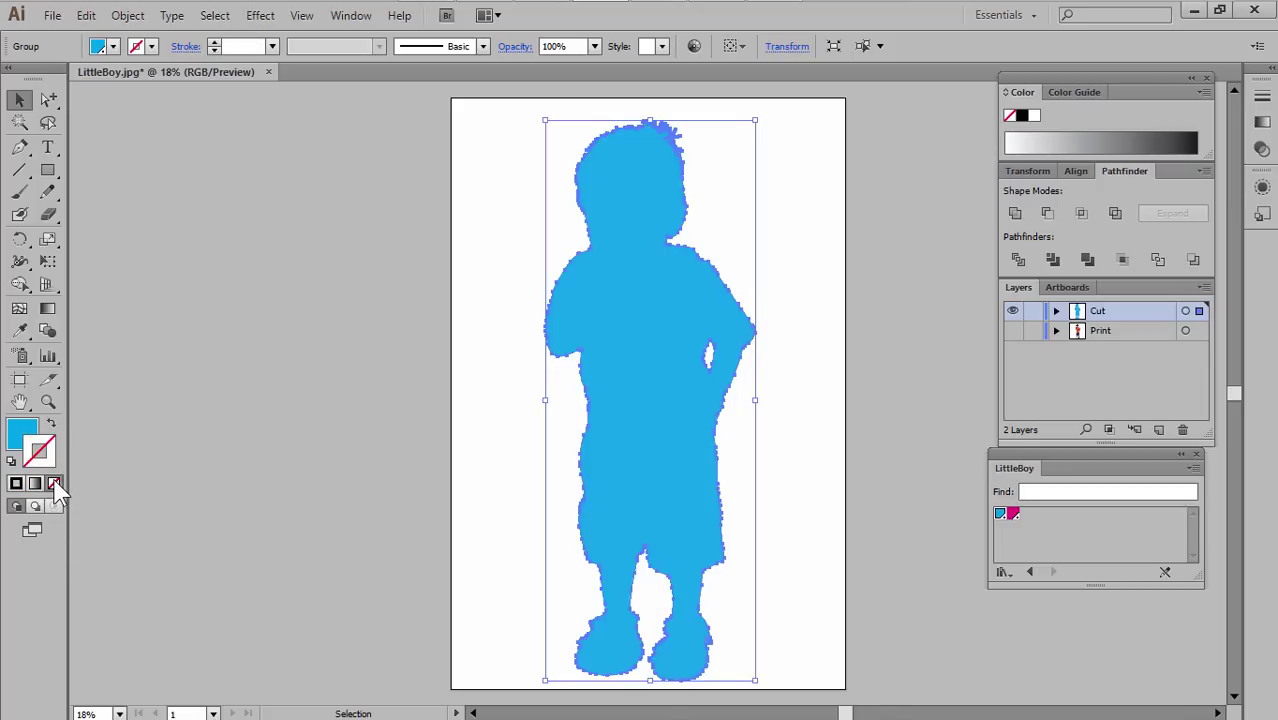
left_click(22, 432)
left_click(48, 427)
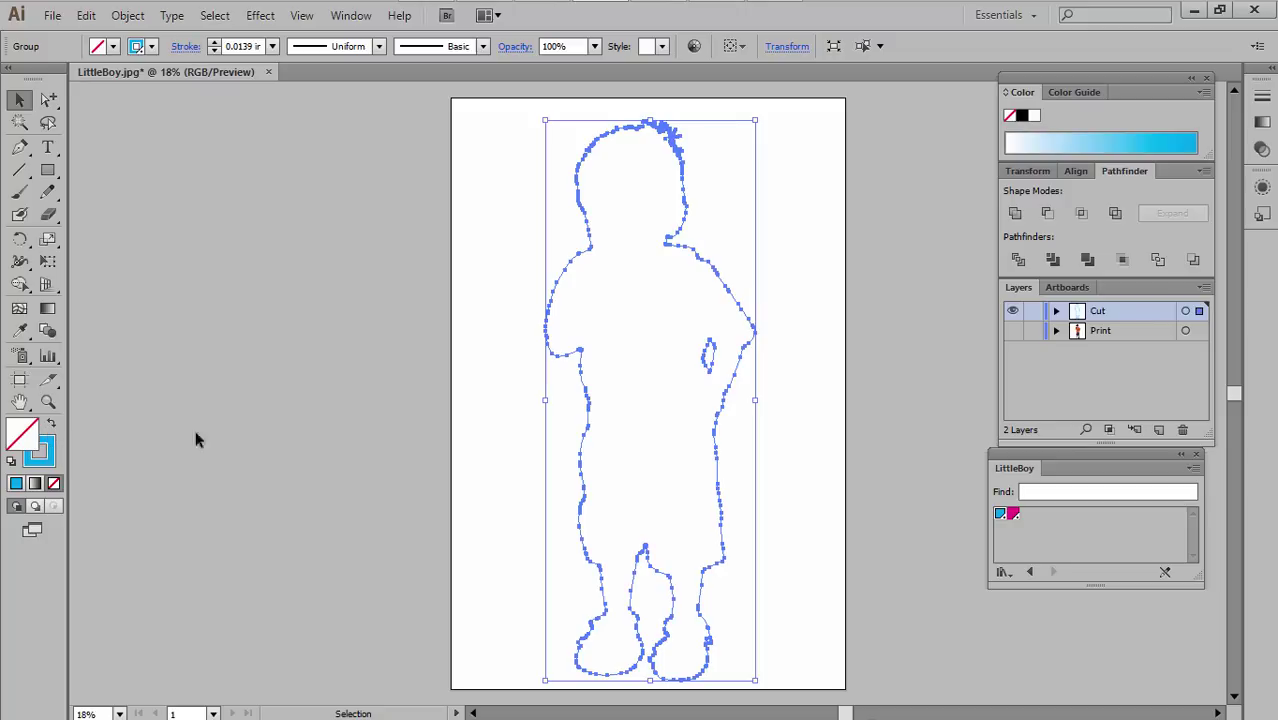
left_click(640, 305)
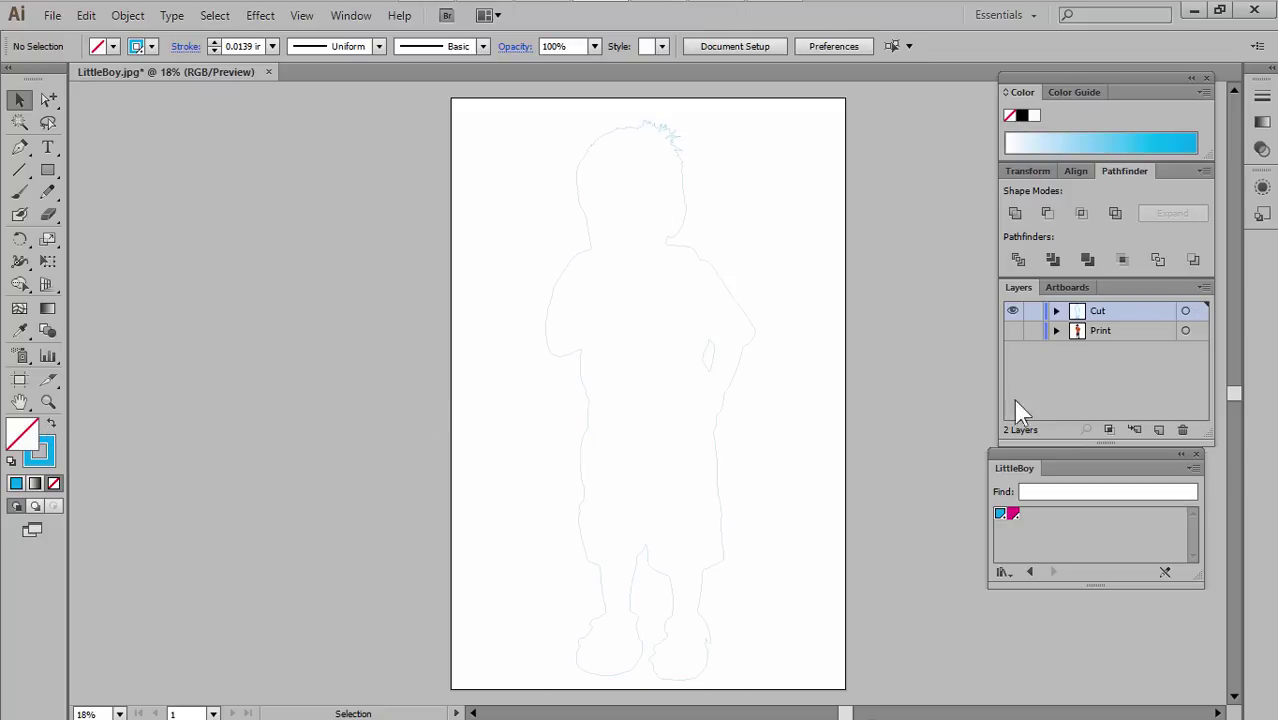
Show the Print layer and check the cut outline against the photo around the boy's head.
left_click(1012, 331)
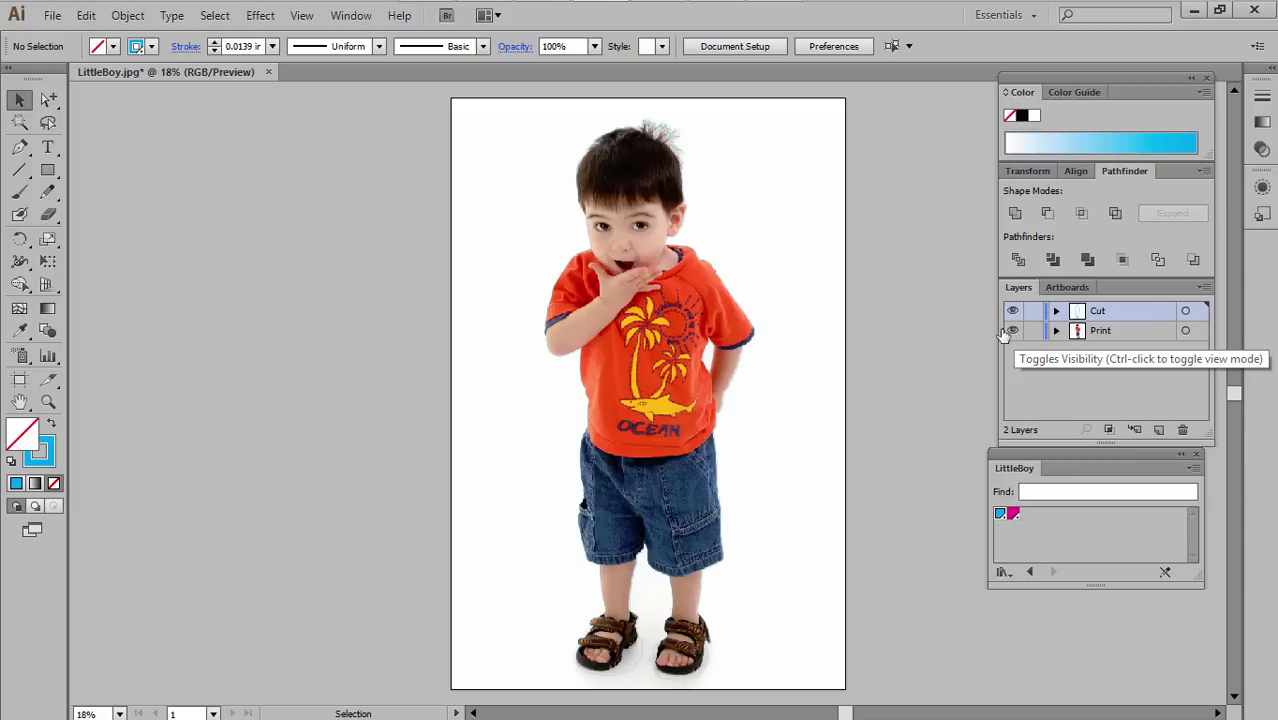
left_click(48, 401)
left_click_drag(485, 139, 605, 262)
left_click_drag(689, 326, 722, 352)
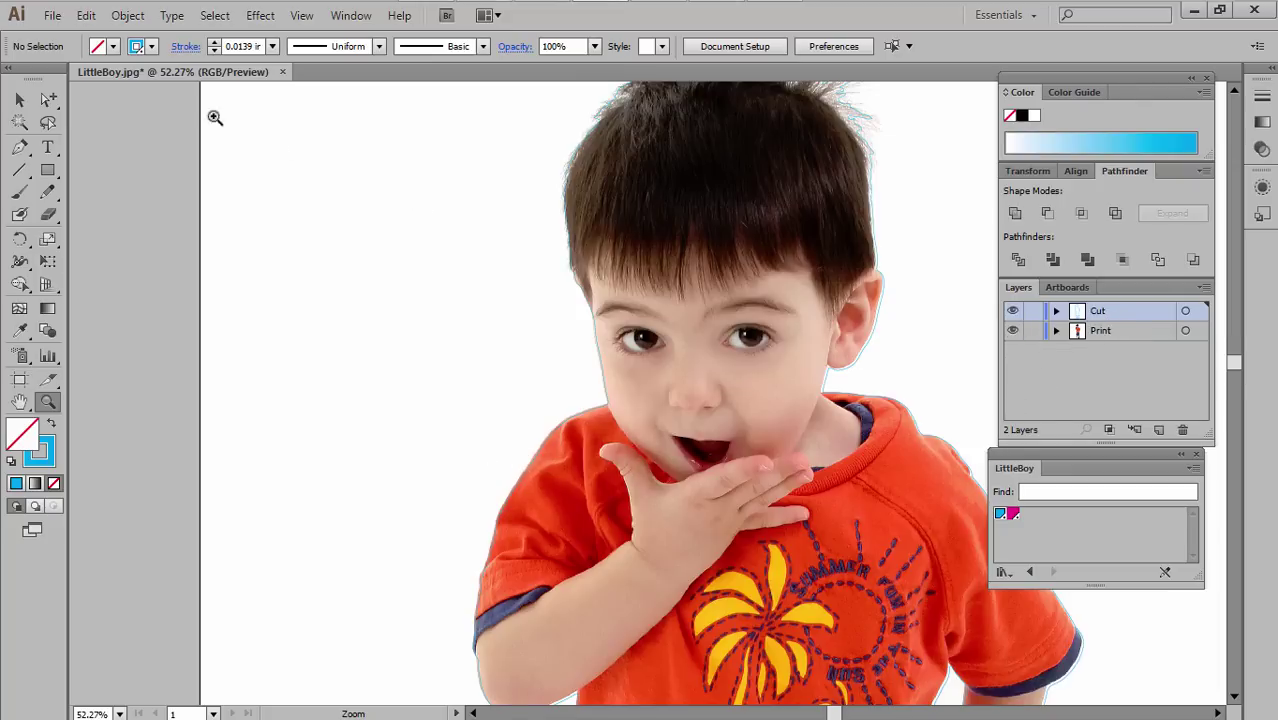
left_click(128, 15)
mouse_move(208, 391)
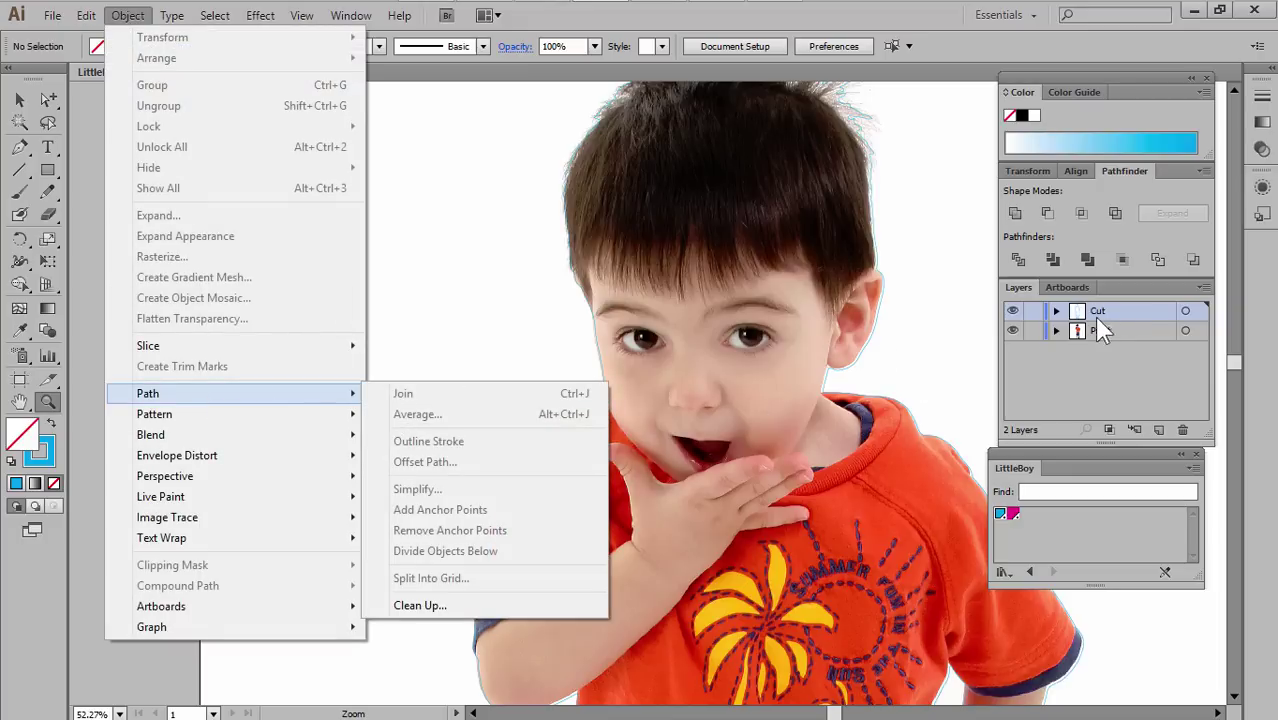
key("Escape")
key("Escape")
Offset the cyan cut outline around the boy outward by 0.25 in with round joins.
left_click(872, 339)
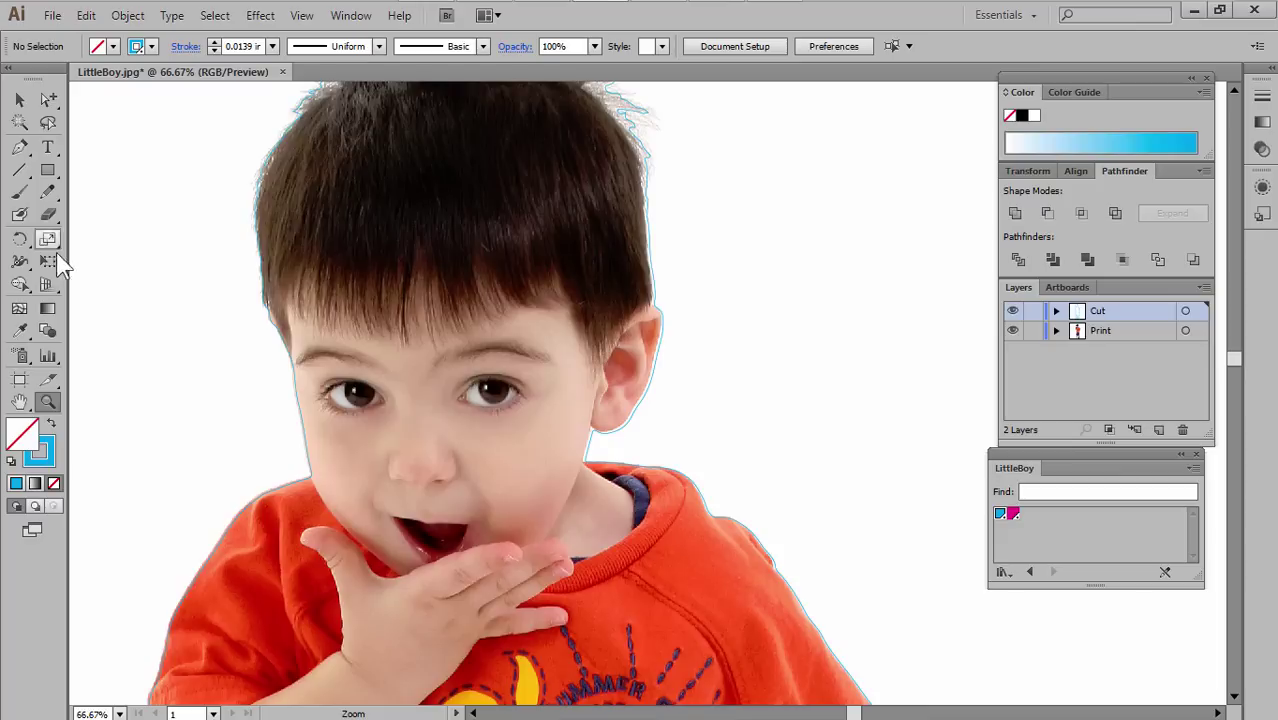
left_click(19, 99)
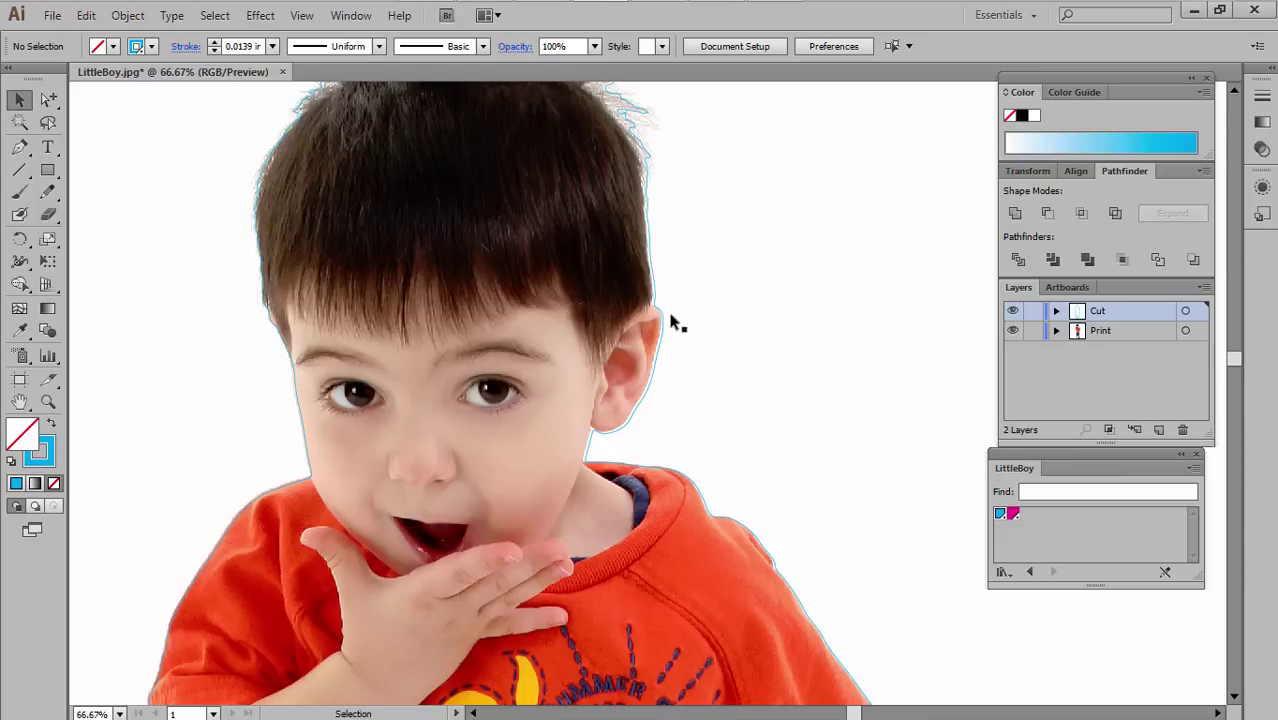
left_click(658, 374)
left_click(128, 17)
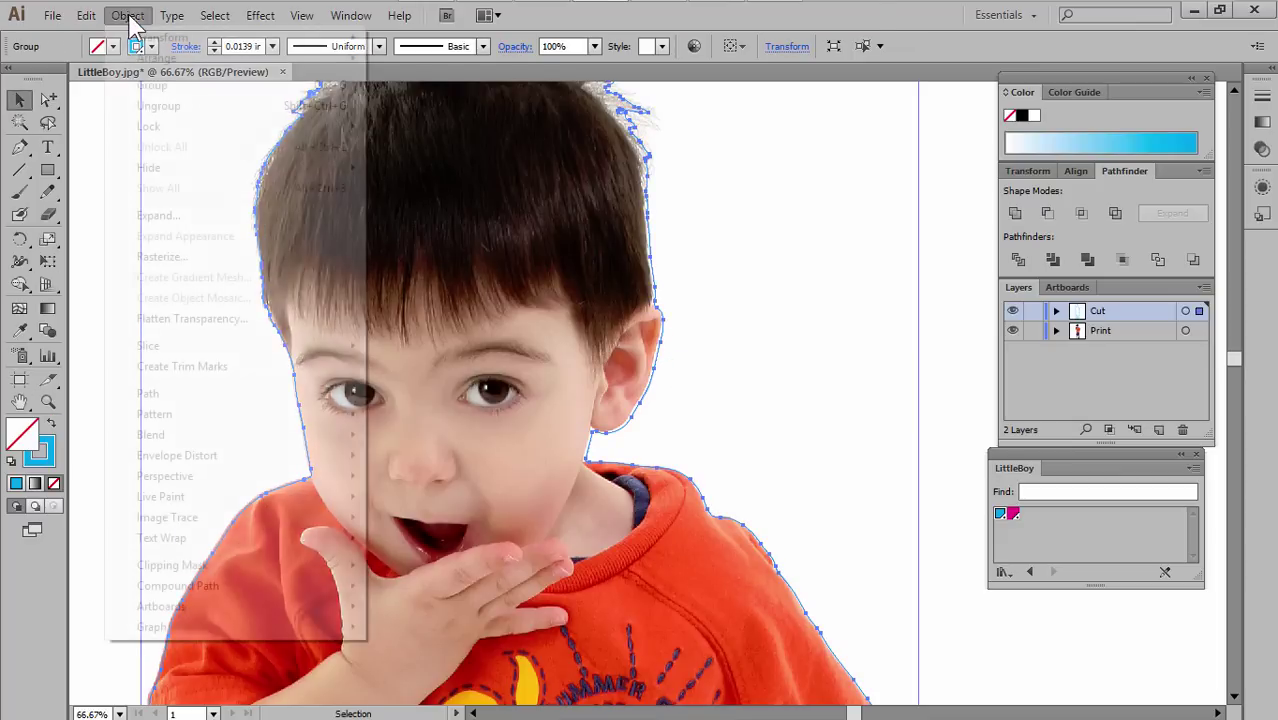
mouse_move(224, 390)
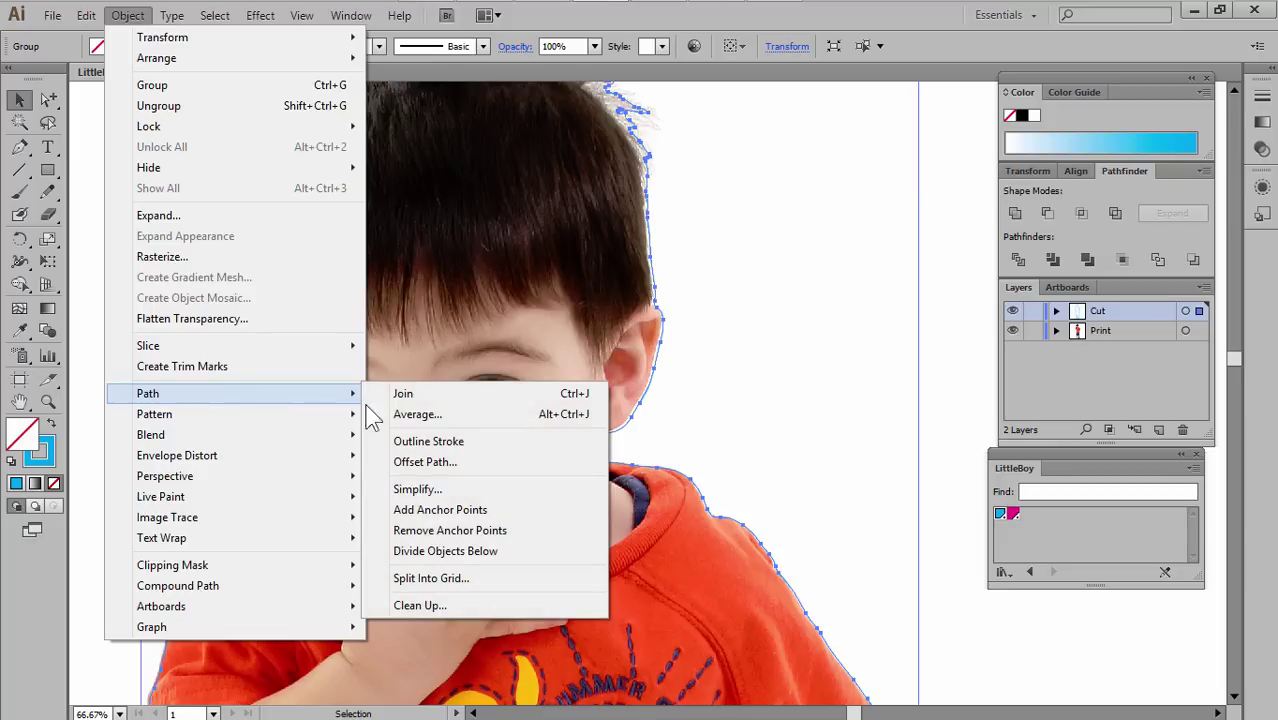
left_click(456, 466)
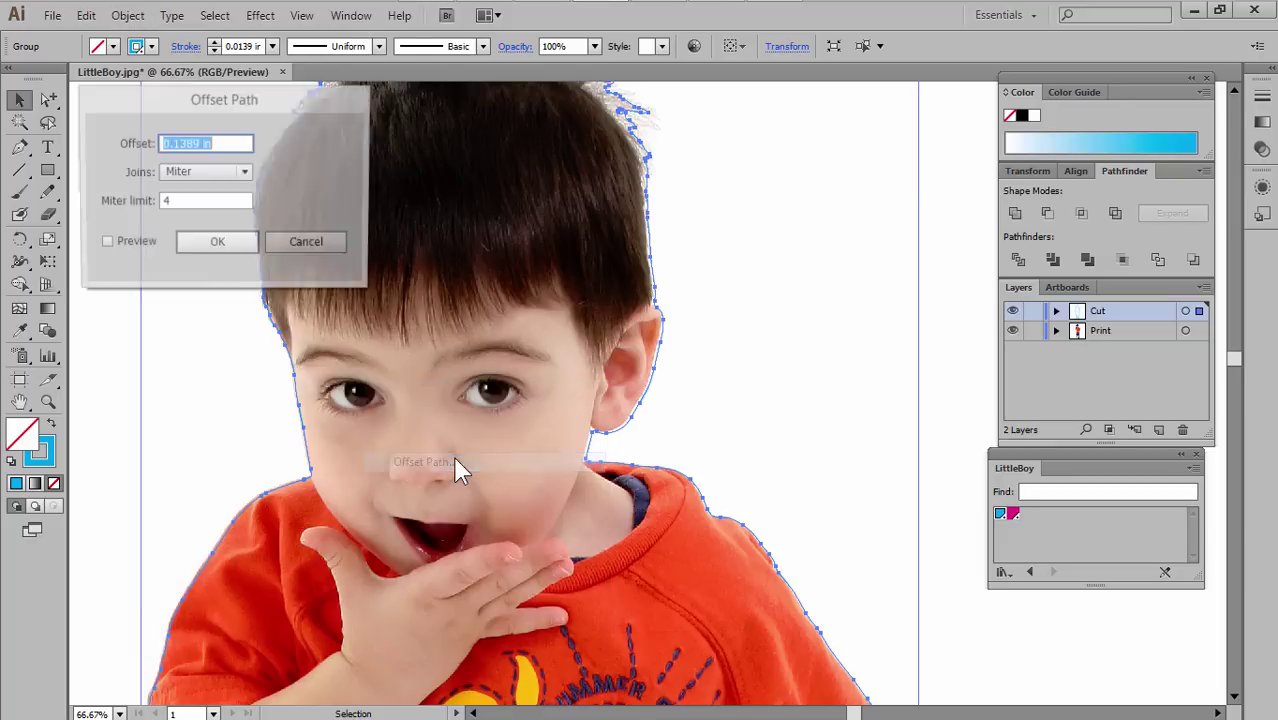
left_click(203, 174)
left_click(197, 211)
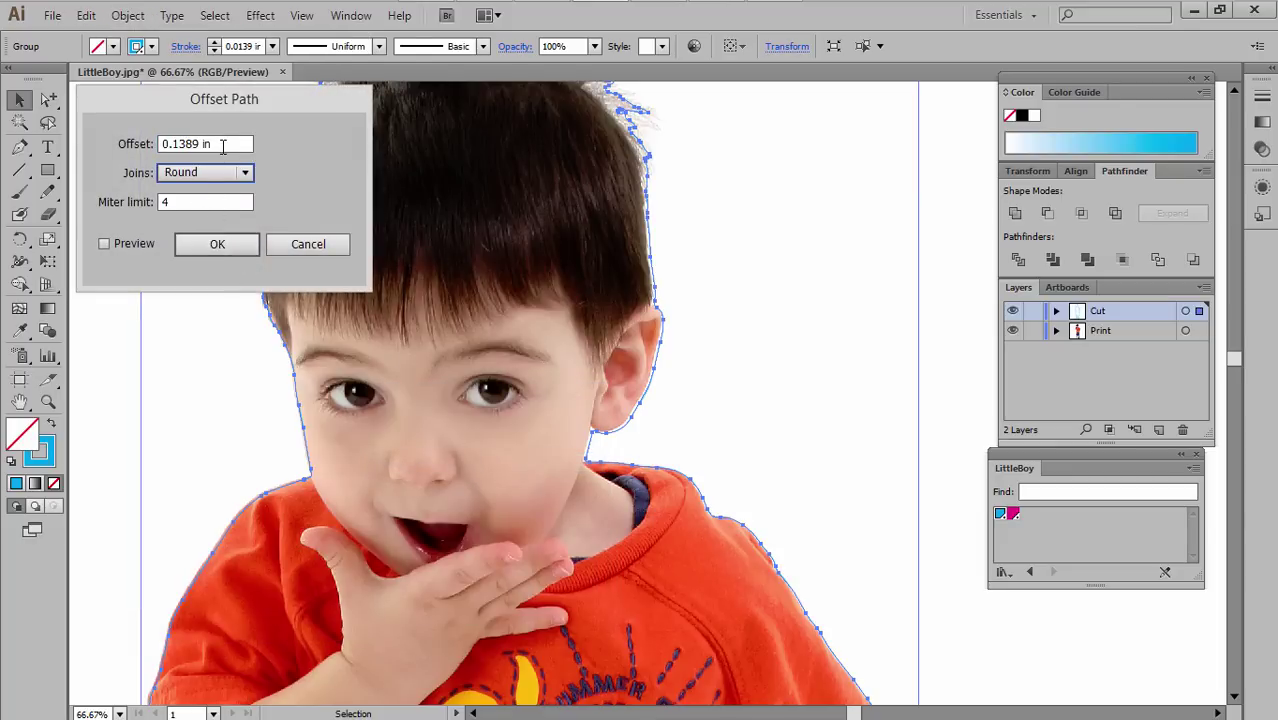
left_click_drag(223, 146, 108, 143)
type(".25")
key("Tab")
left_click(104, 243)
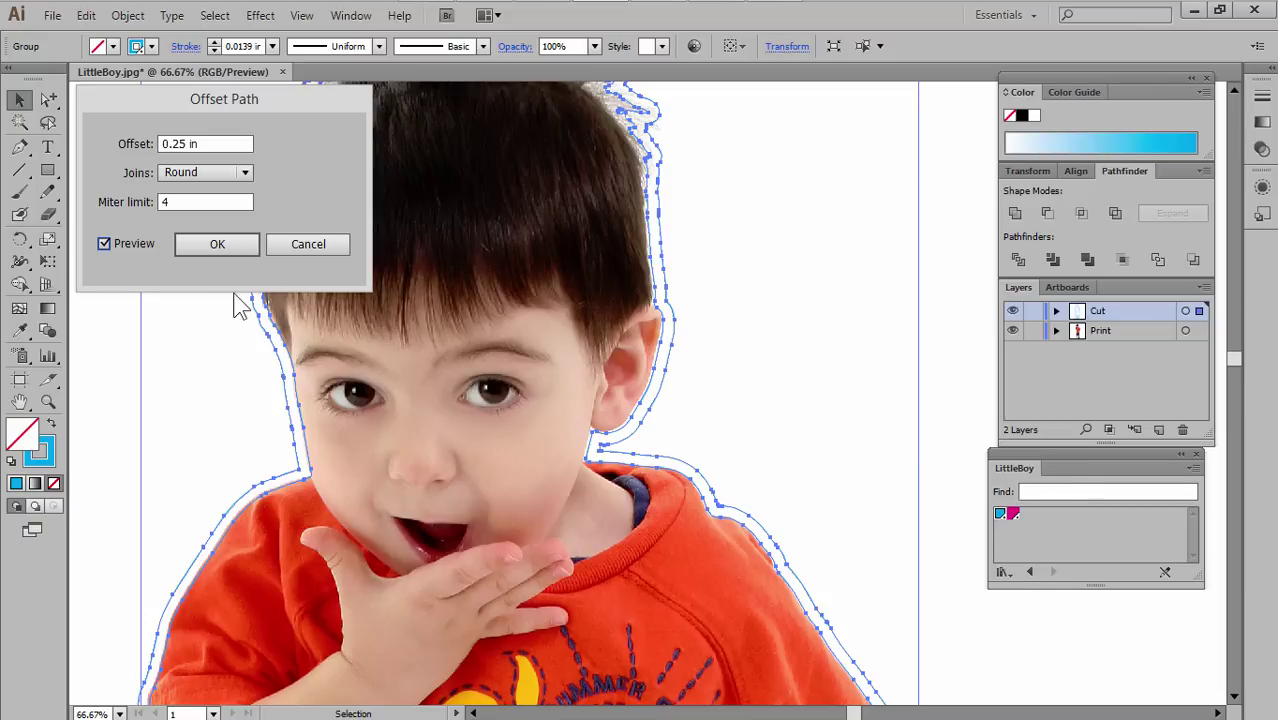
left_click(227, 250)
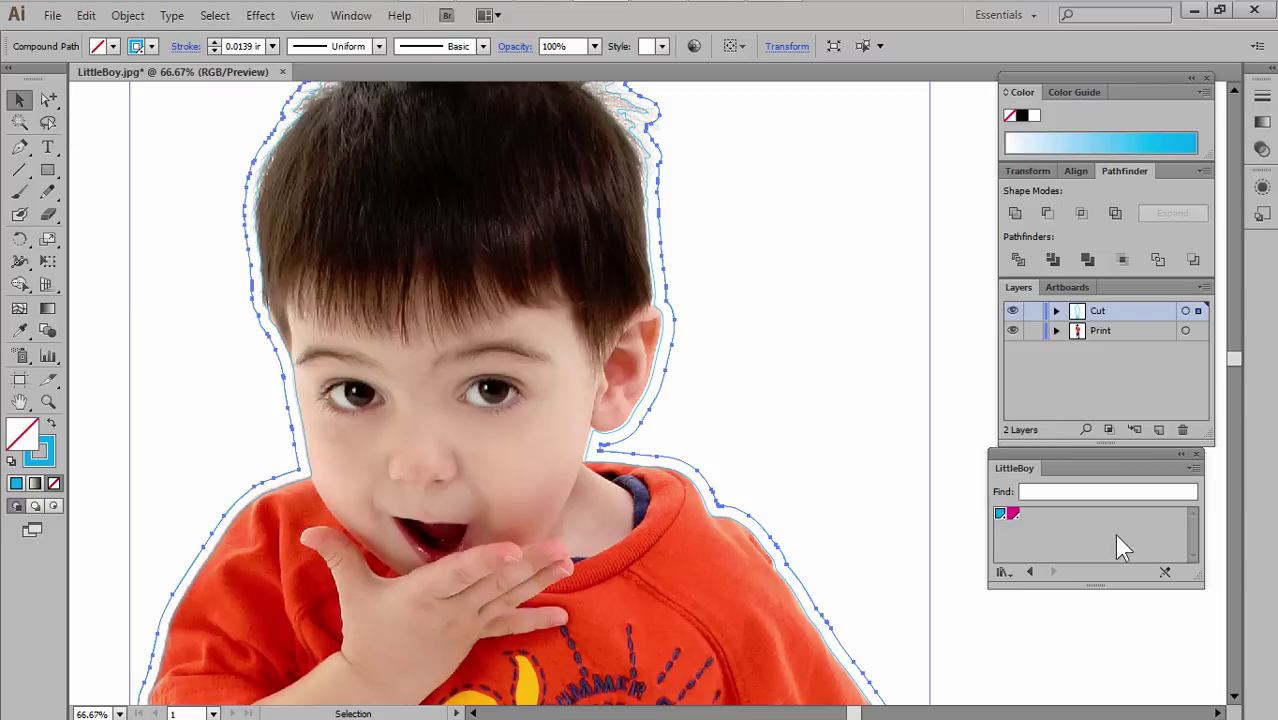
Hide the original inner outline in the Cut layer's group and check the offset outline around the boy's head.
left_click(968, 634)
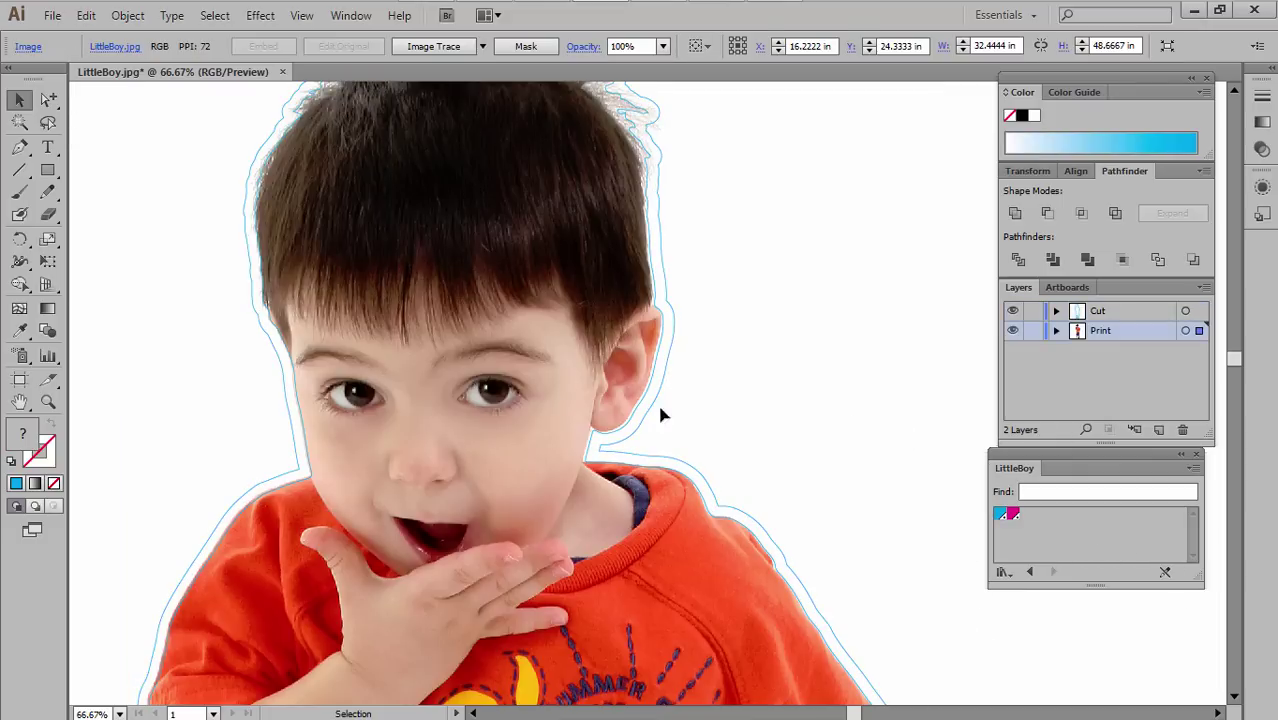
left_click(1056, 311)
left_click(1075, 331)
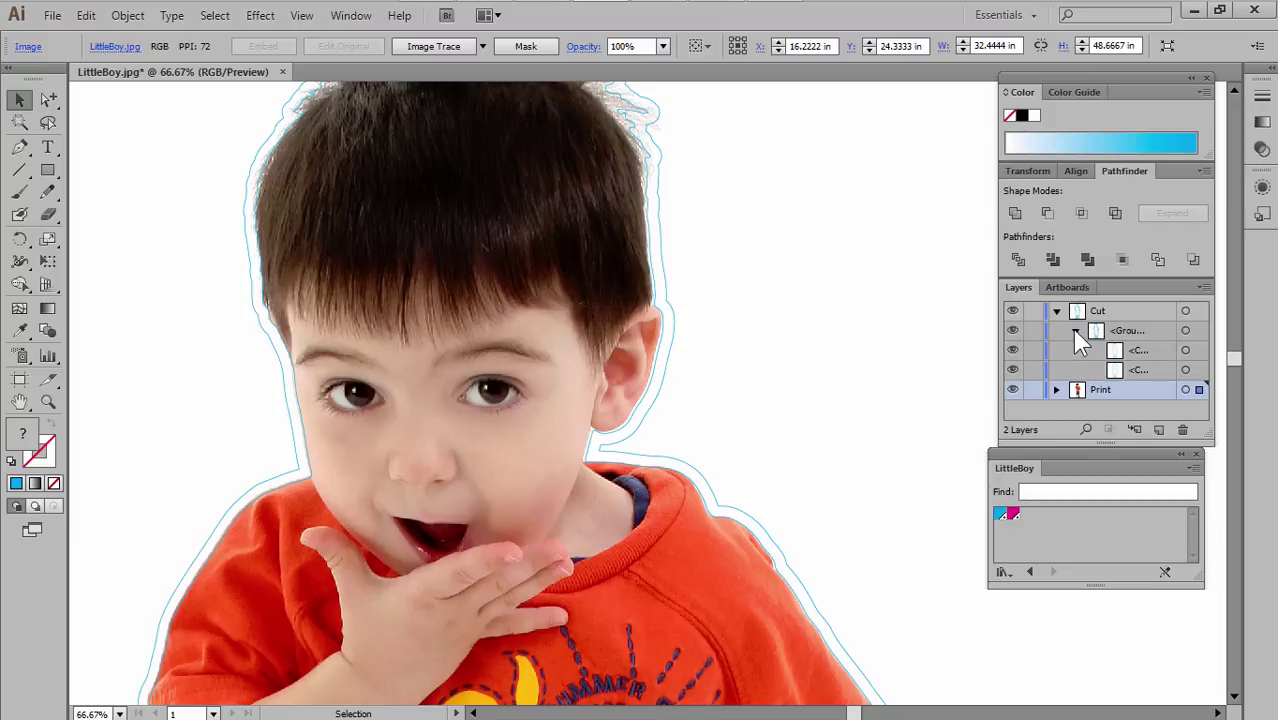
left_click(1015, 355)
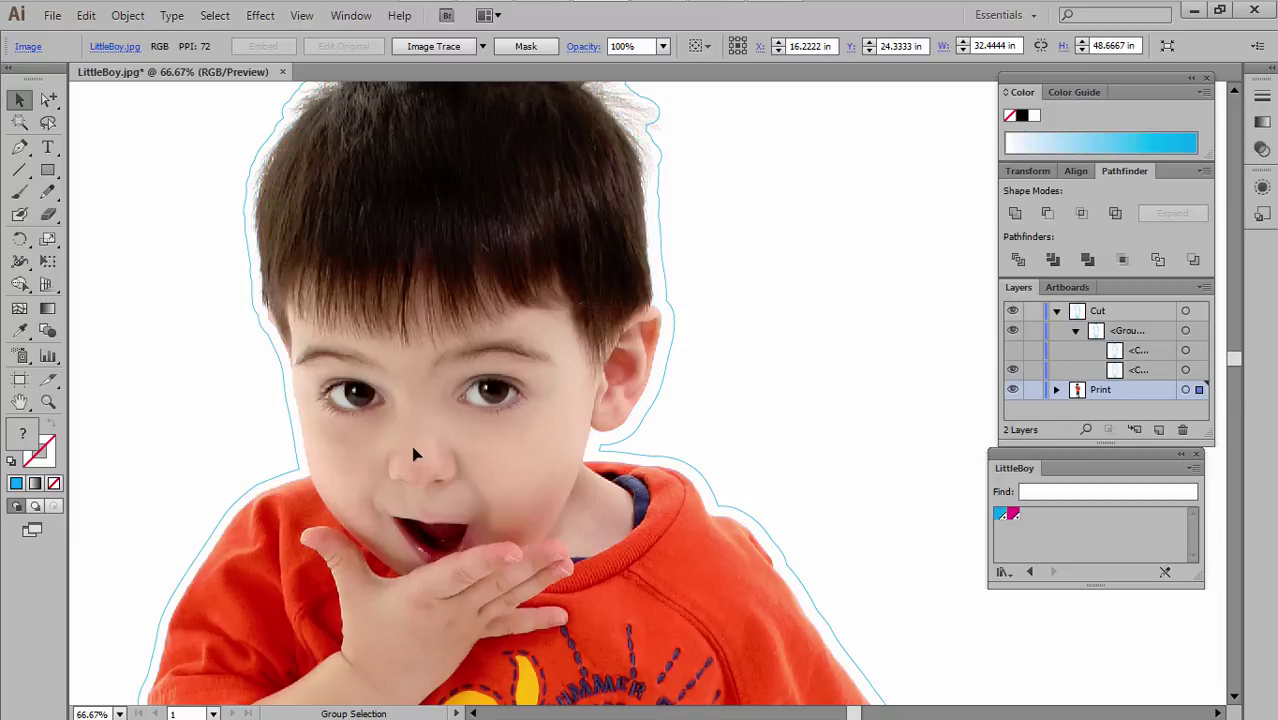
key("ctrl+0")
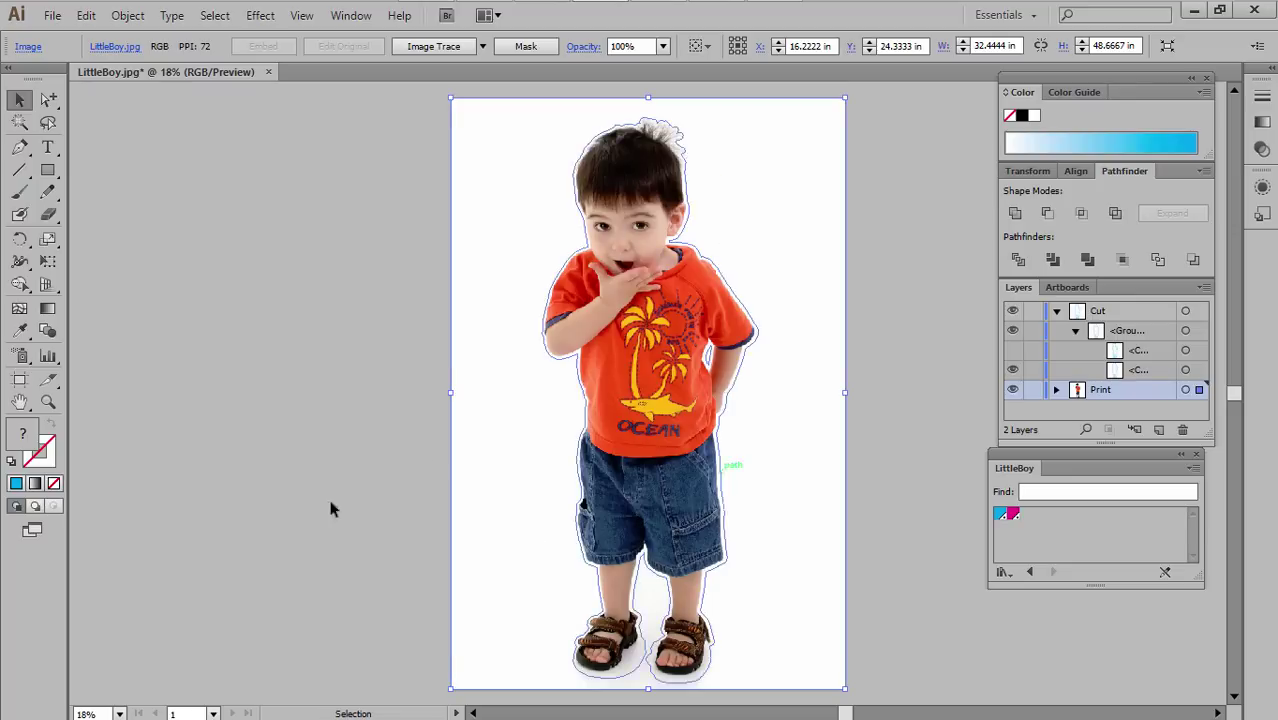
left_click(47, 401)
left_click_drag(528, 120, 778, 338)
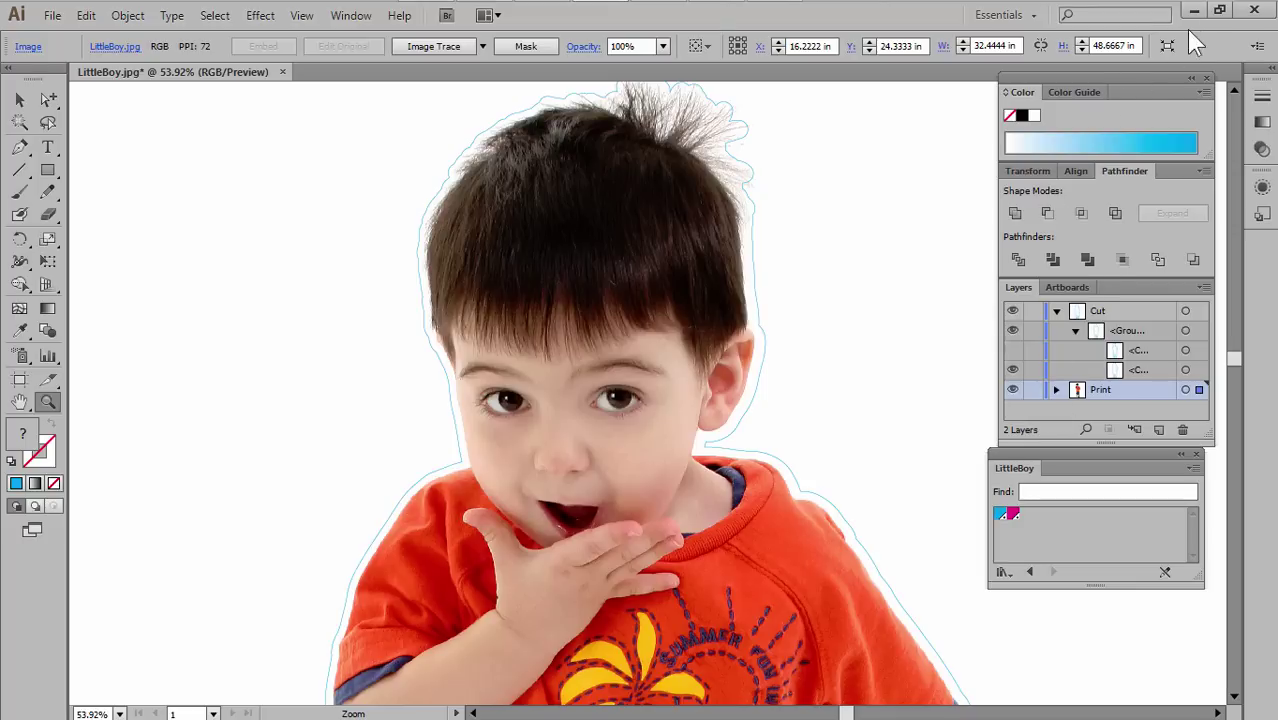
Switch to Flexi and open the recently used LittleBoy.jpg.
left_click(427, 18)
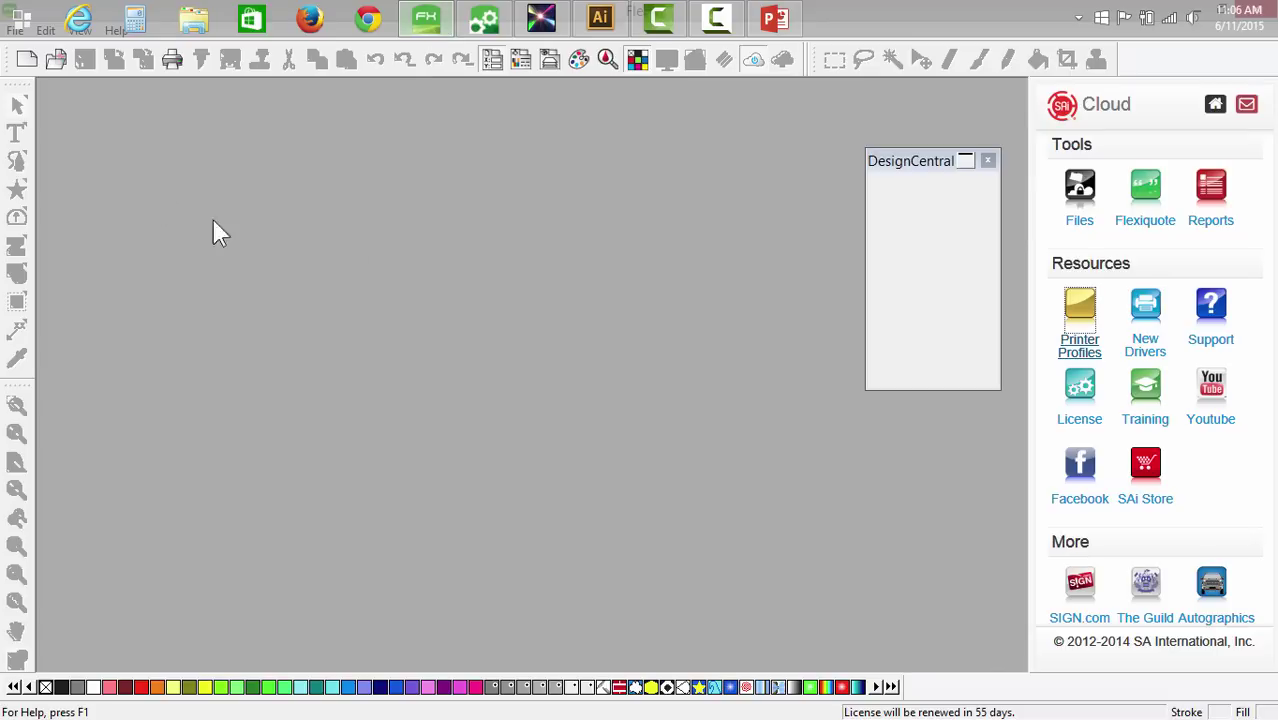
left_click(55, 60)
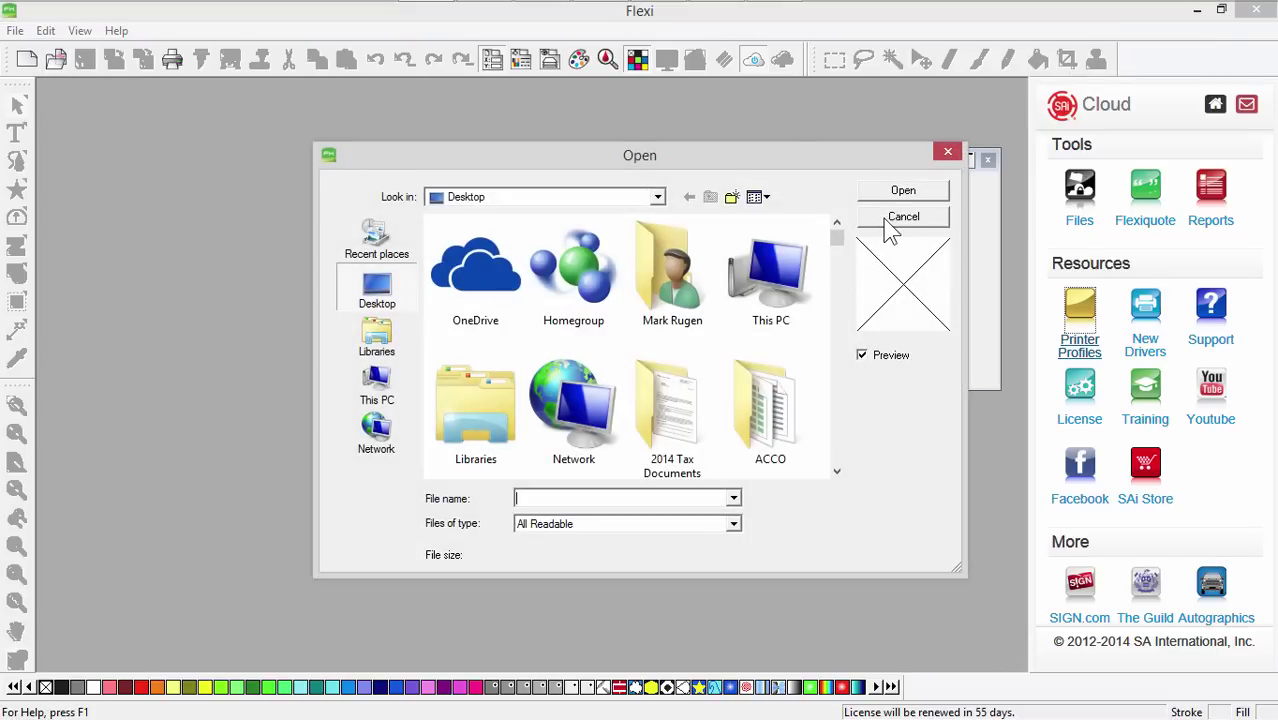
left_click(885, 220)
left_click(15, 31)
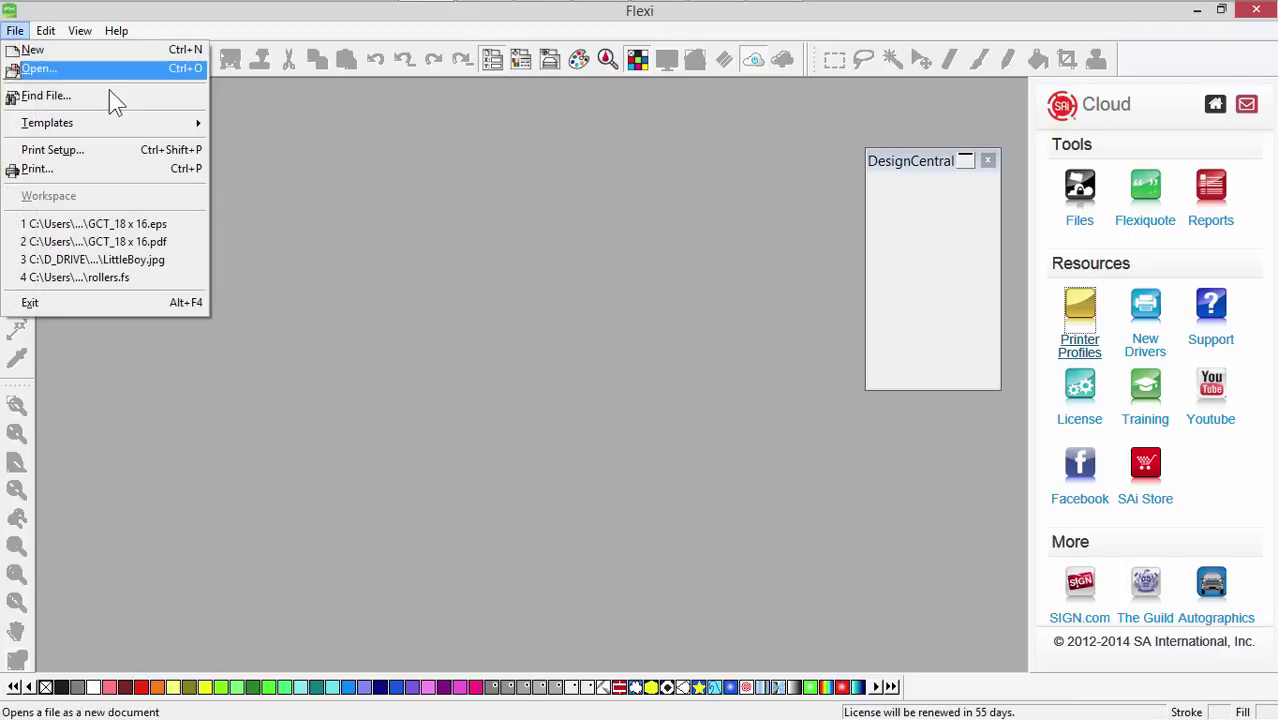
left_click(161, 257)
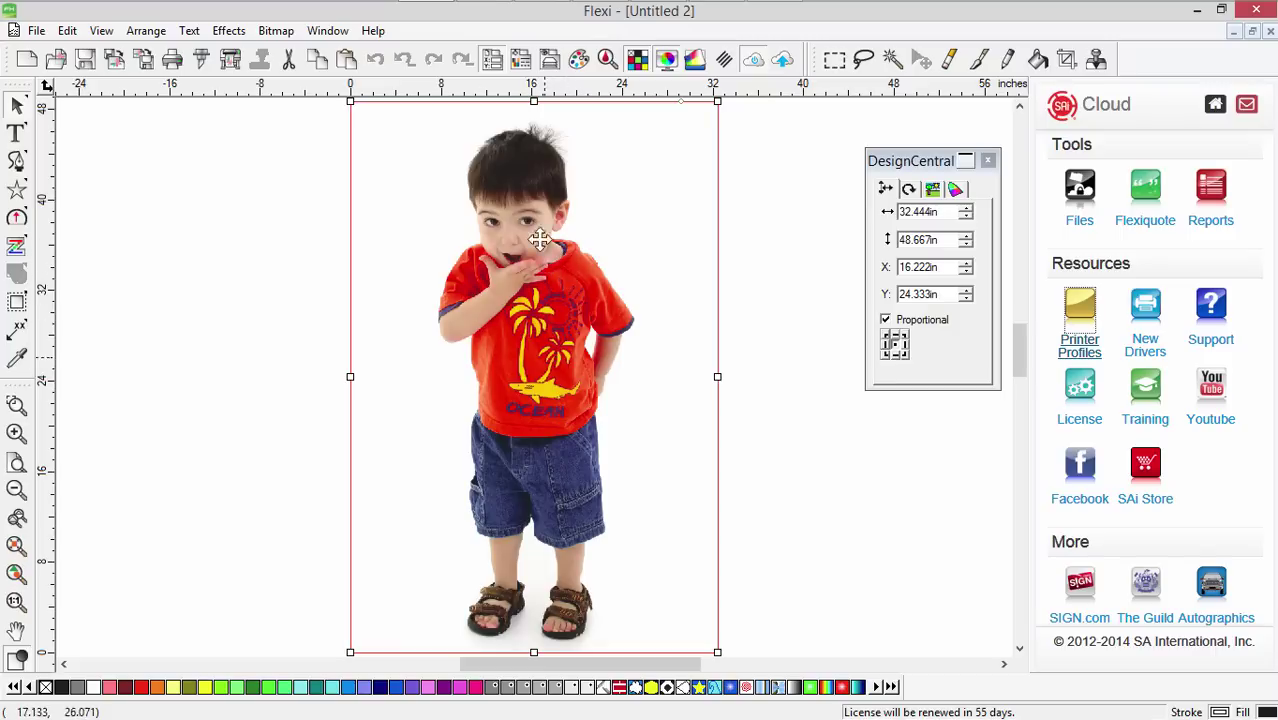
Try a Contour Cut on the photo with the Contour type and a solid line style, and leave it unapplied.
left_click(228, 30)
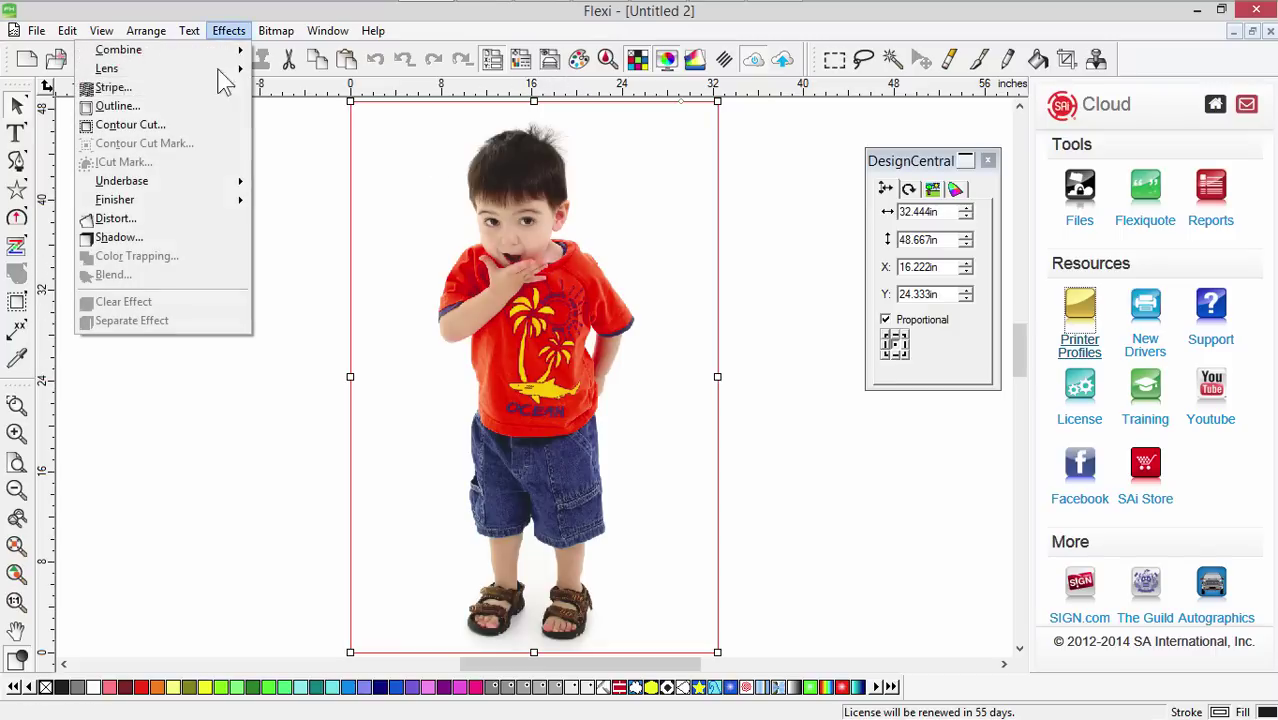
left_click(192, 121)
left_click(965, 213)
left_click(945, 240)
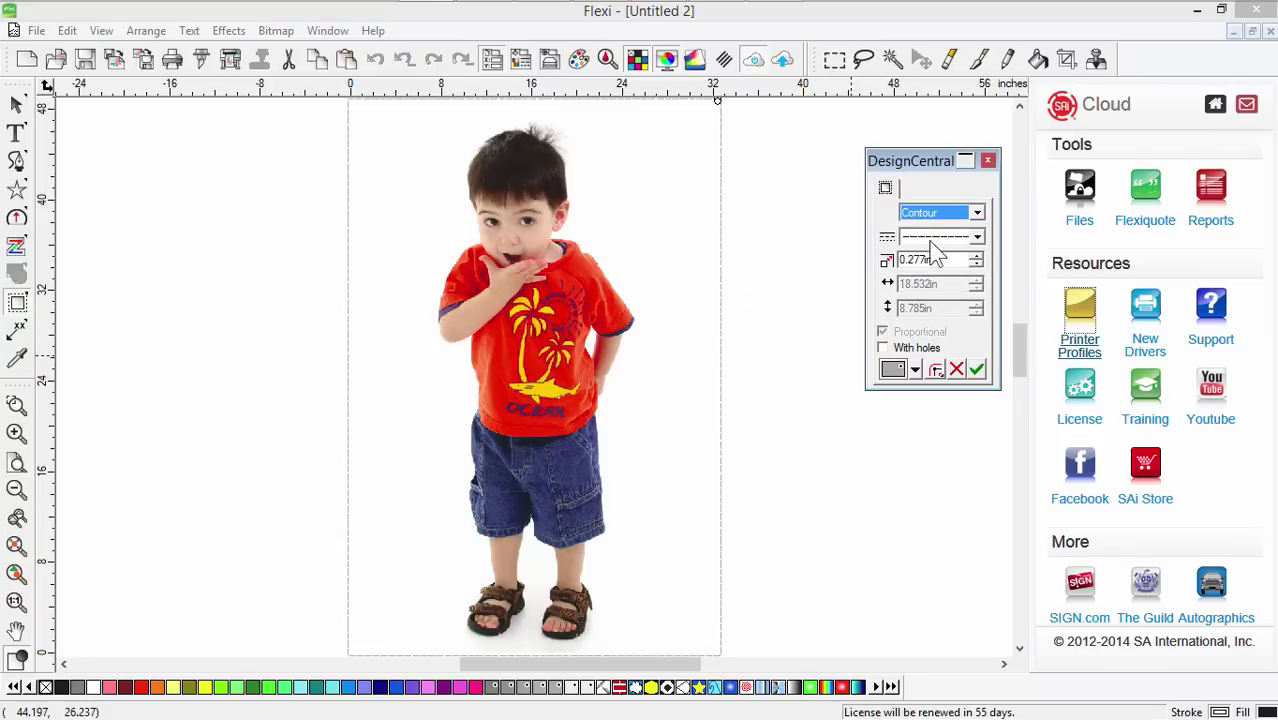
left_click(935, 236)
left_click(937, 262)
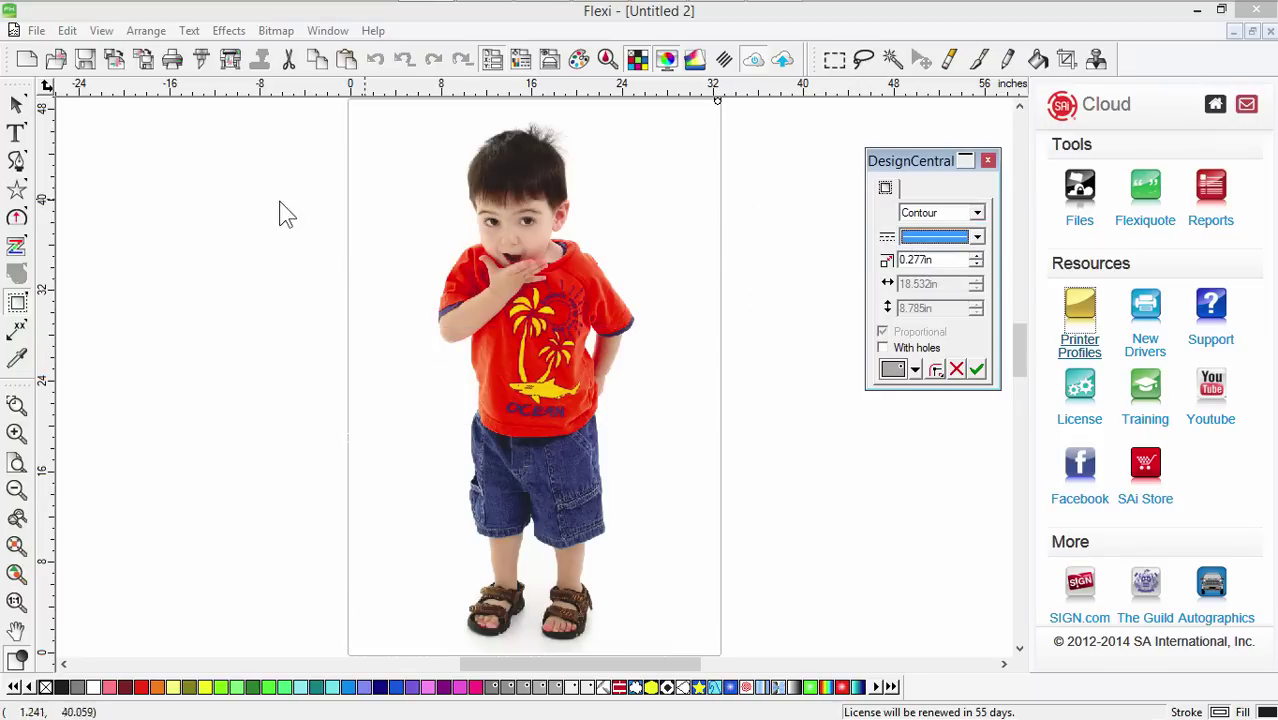
left_click(495, 278)
left_click(766, 271)
left_click(607, 203)
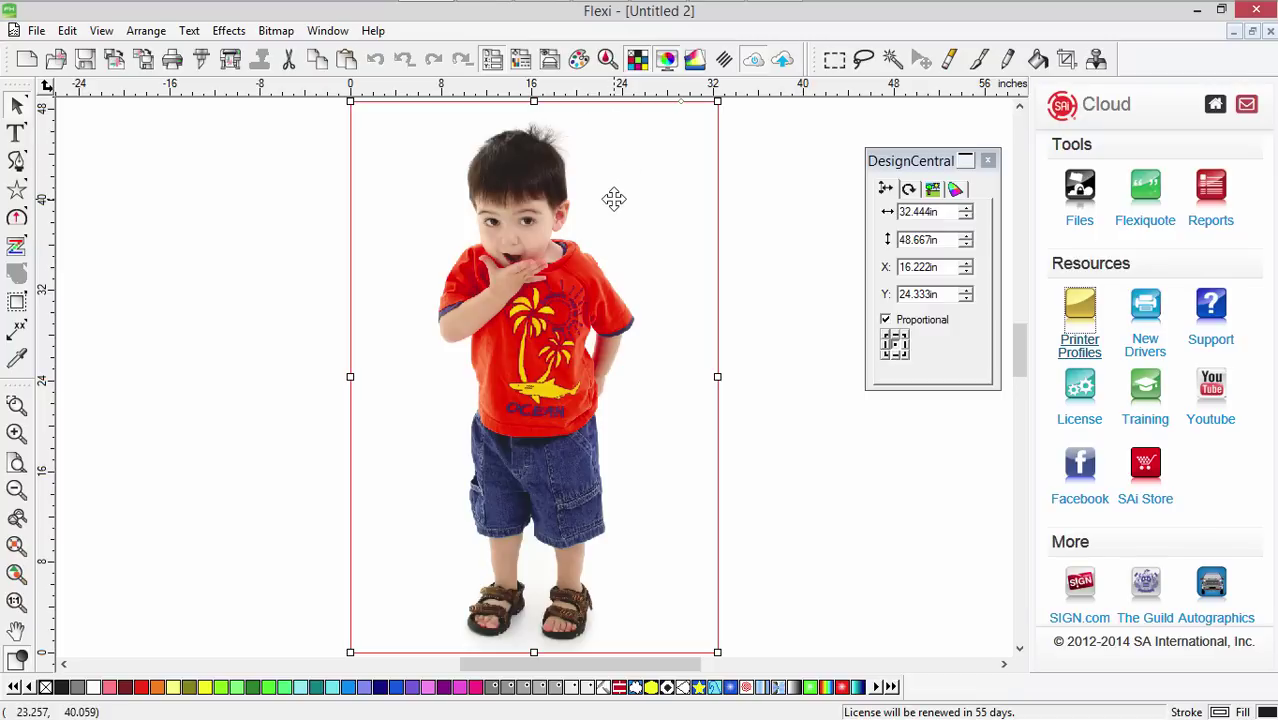
Make the photo's white background transparent, selecting it with the magic wand at a tolerance of 32.
left_click(276, 31)
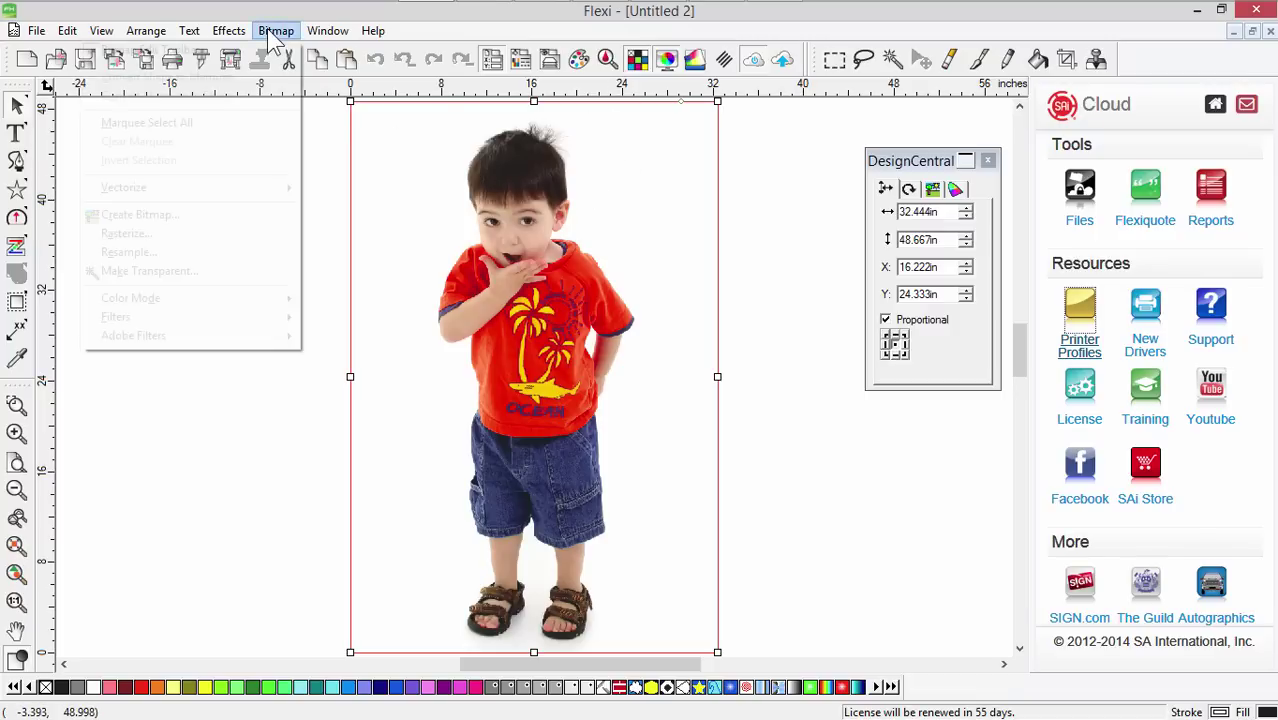
left_click(228, 271)
left_click(447, 237)
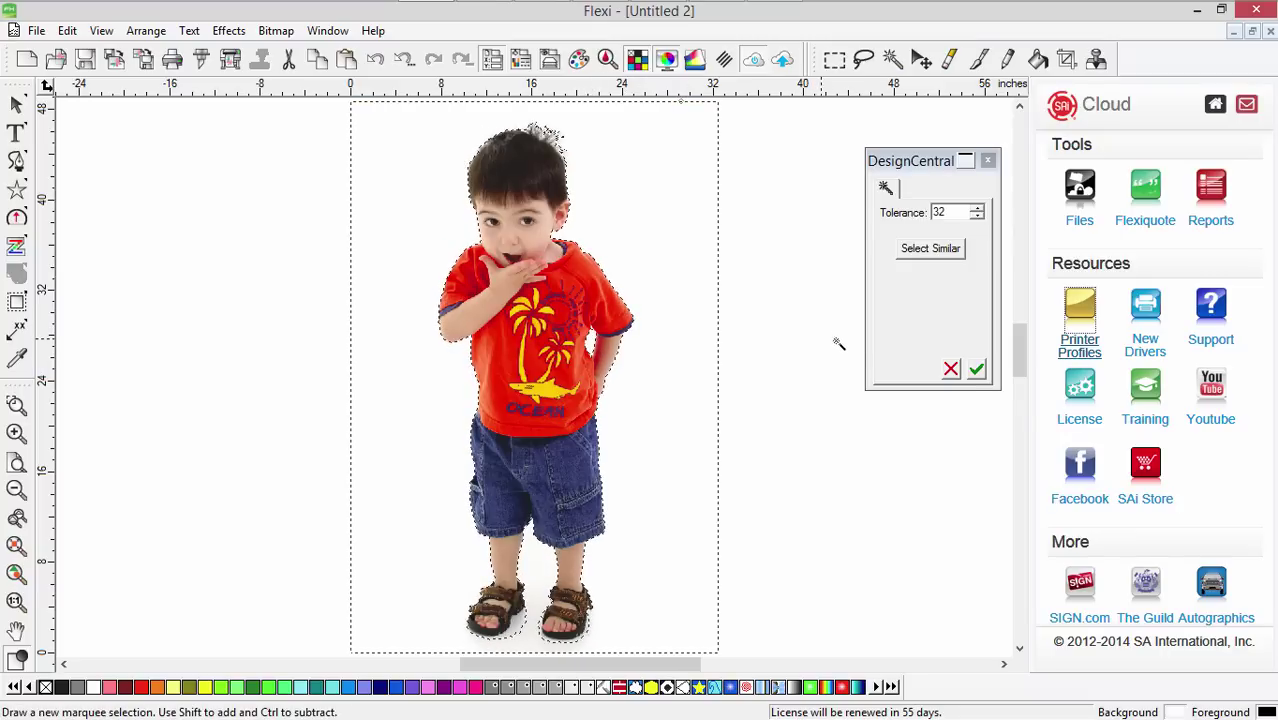
left_click(977, 370)
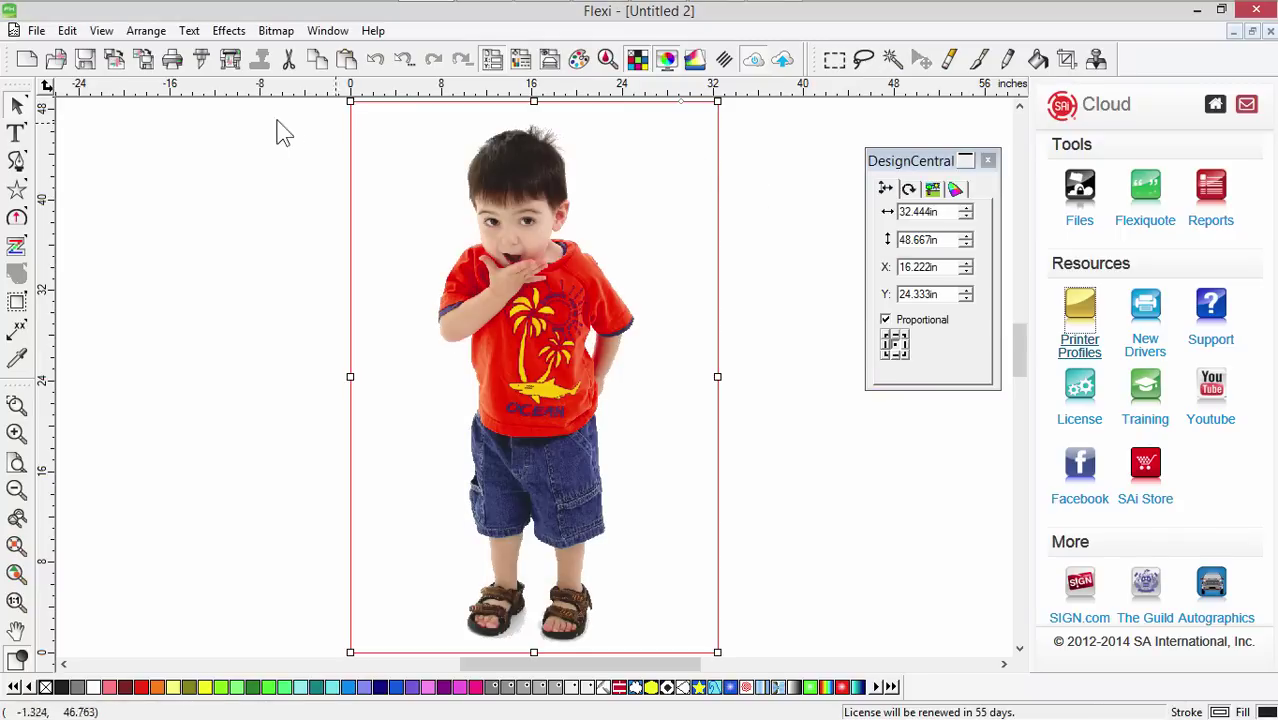
Apply a Contour Cut around the boy with an offset of 0.250 in.
left_click(229, 31)
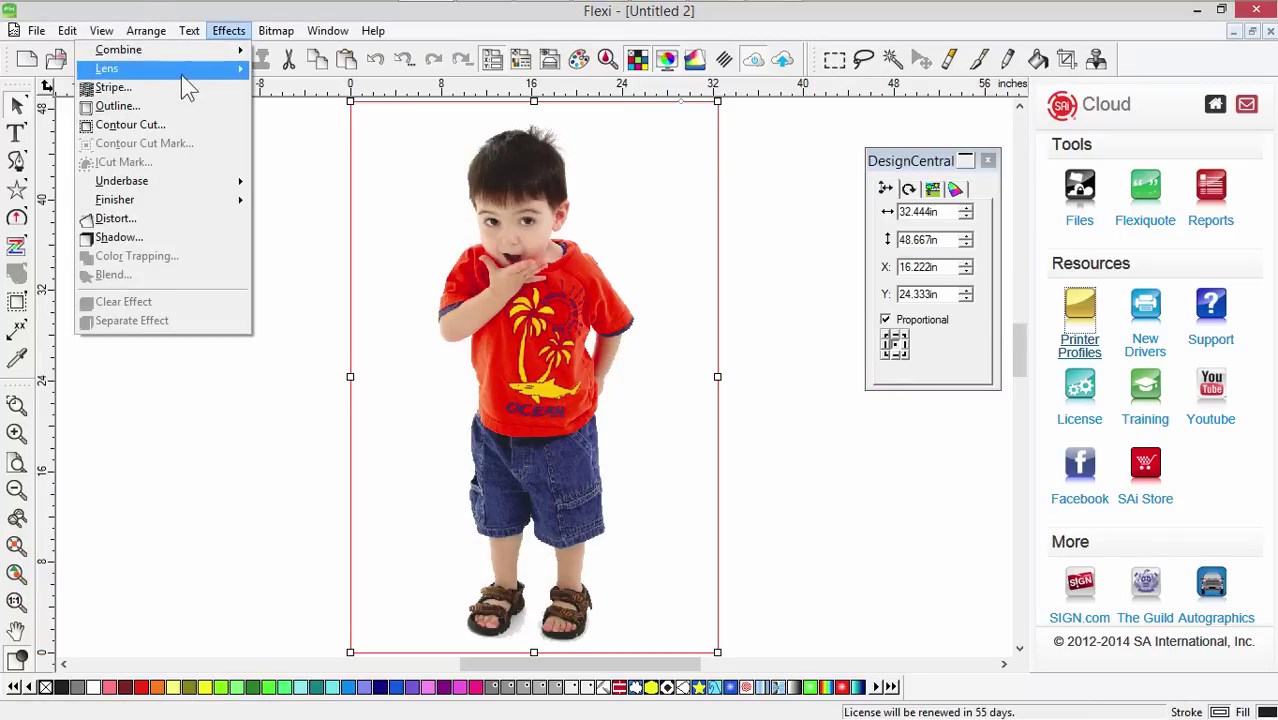
left_click(158, 125)
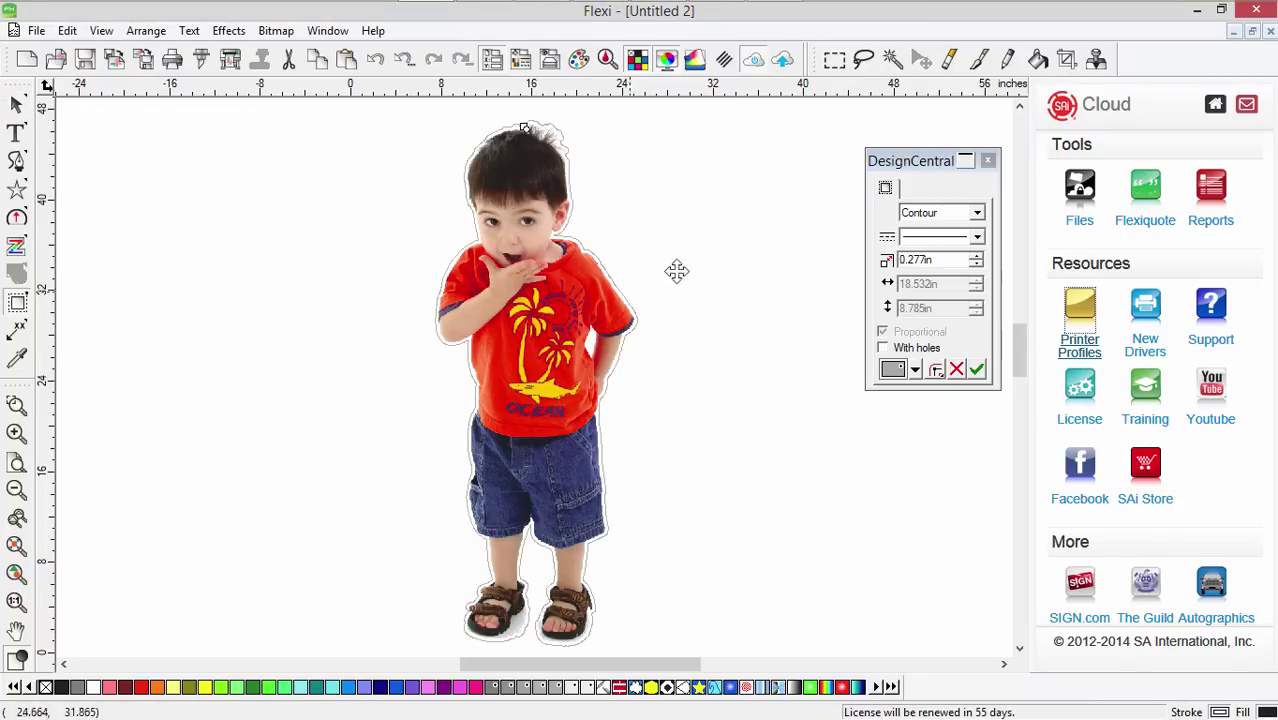
left_click(944, 261)
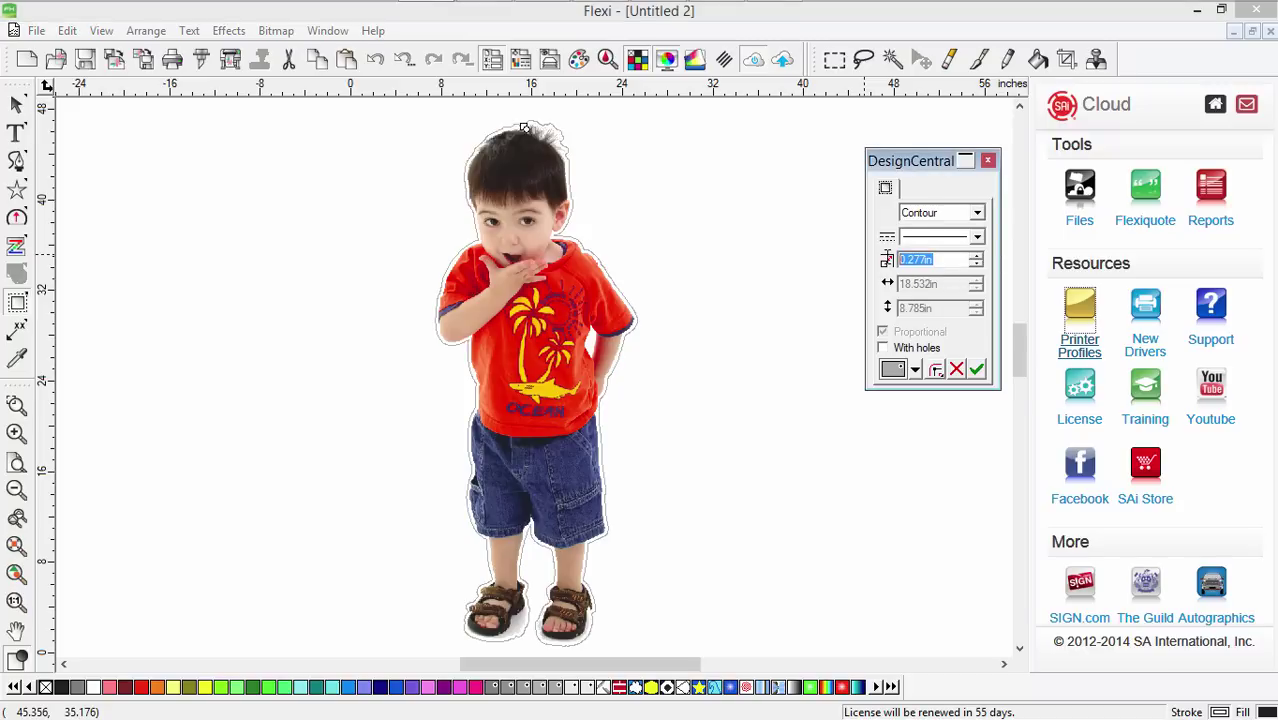
type("25")
key("Return")
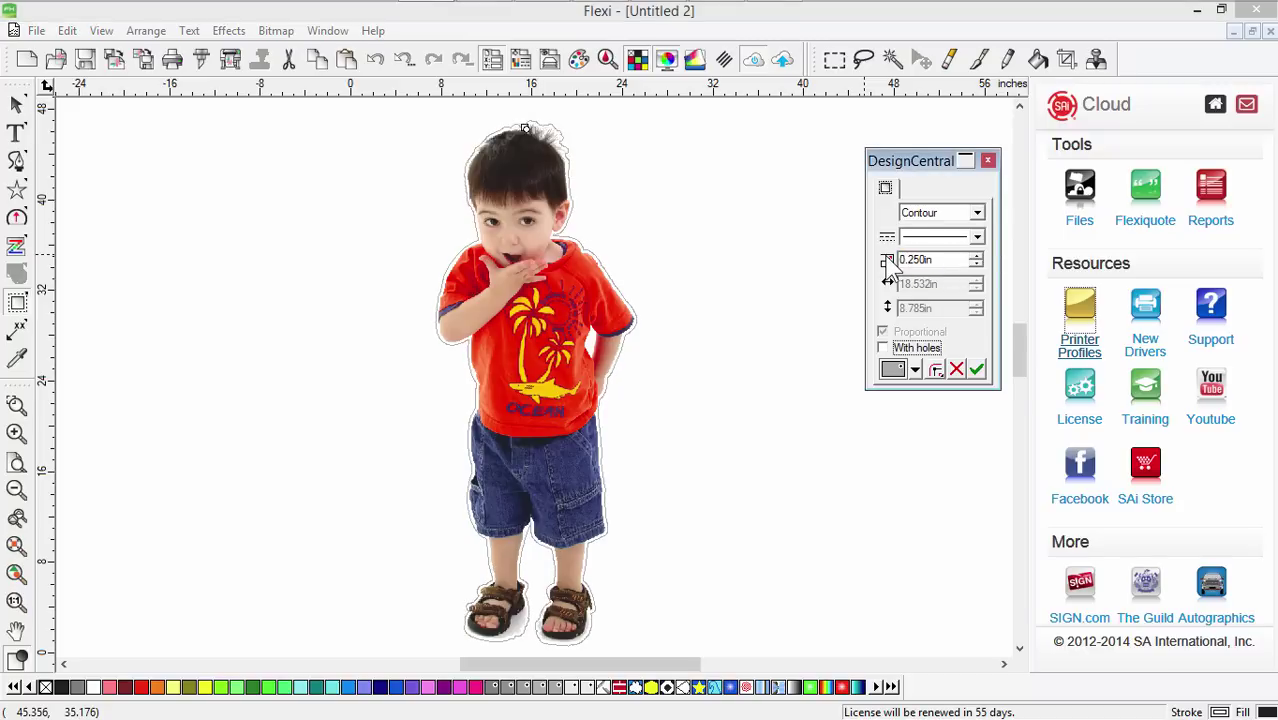
left_click(976, 369)
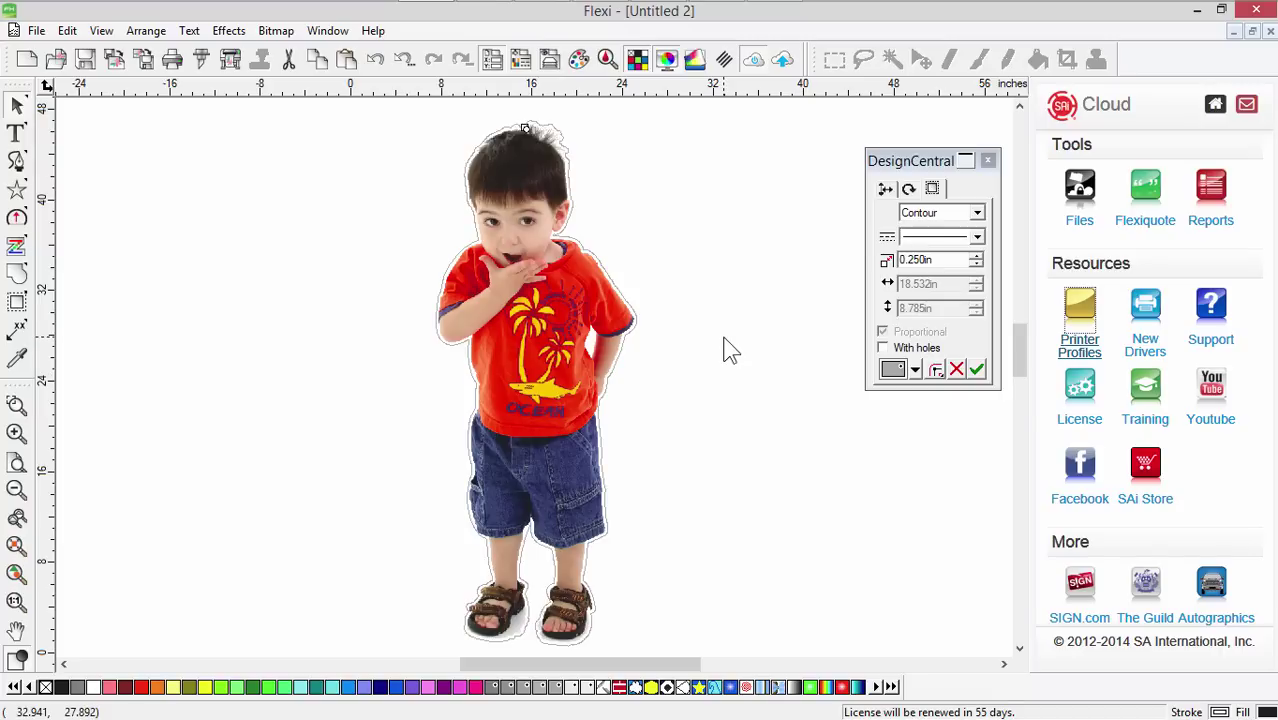
Try the With holes option on the contour cut and turn it back off.
left_click(884, 349)
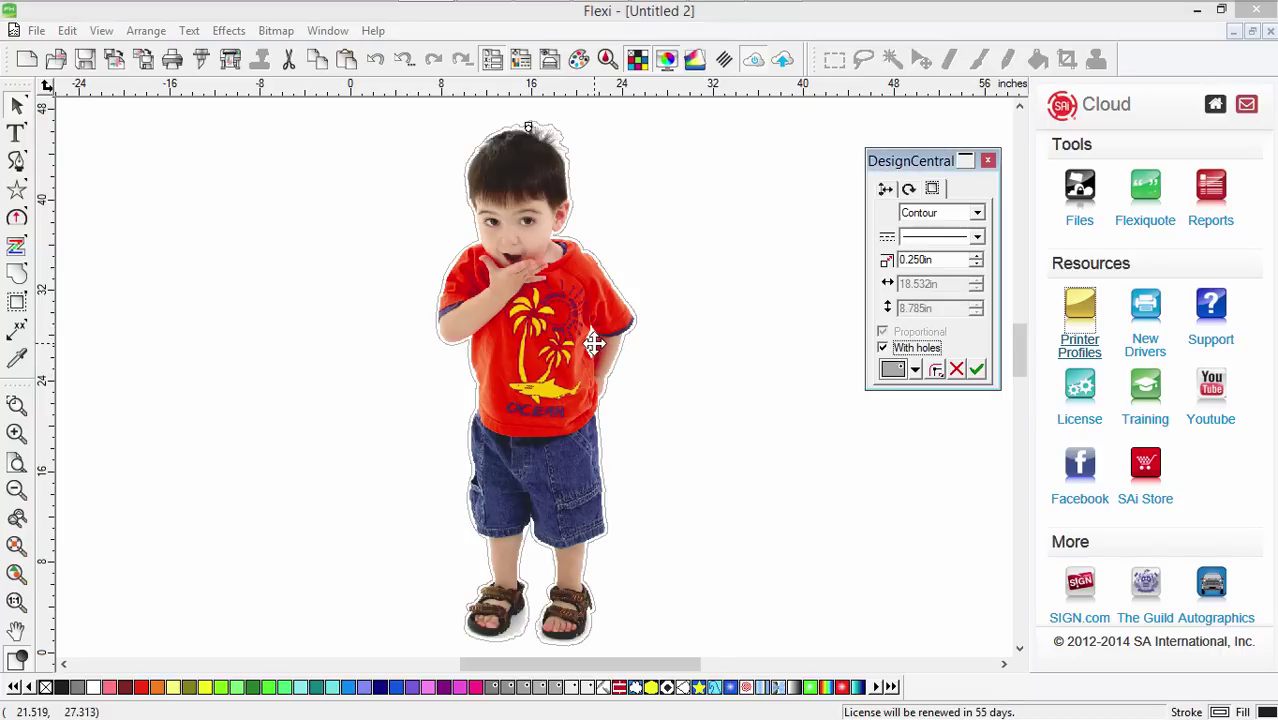
left_click(883, 348)
Select the photo with its contour cut and scale both up proportionally to about 28 in wide, checking that the cut line keeps its offset.
left_click(562, 303)
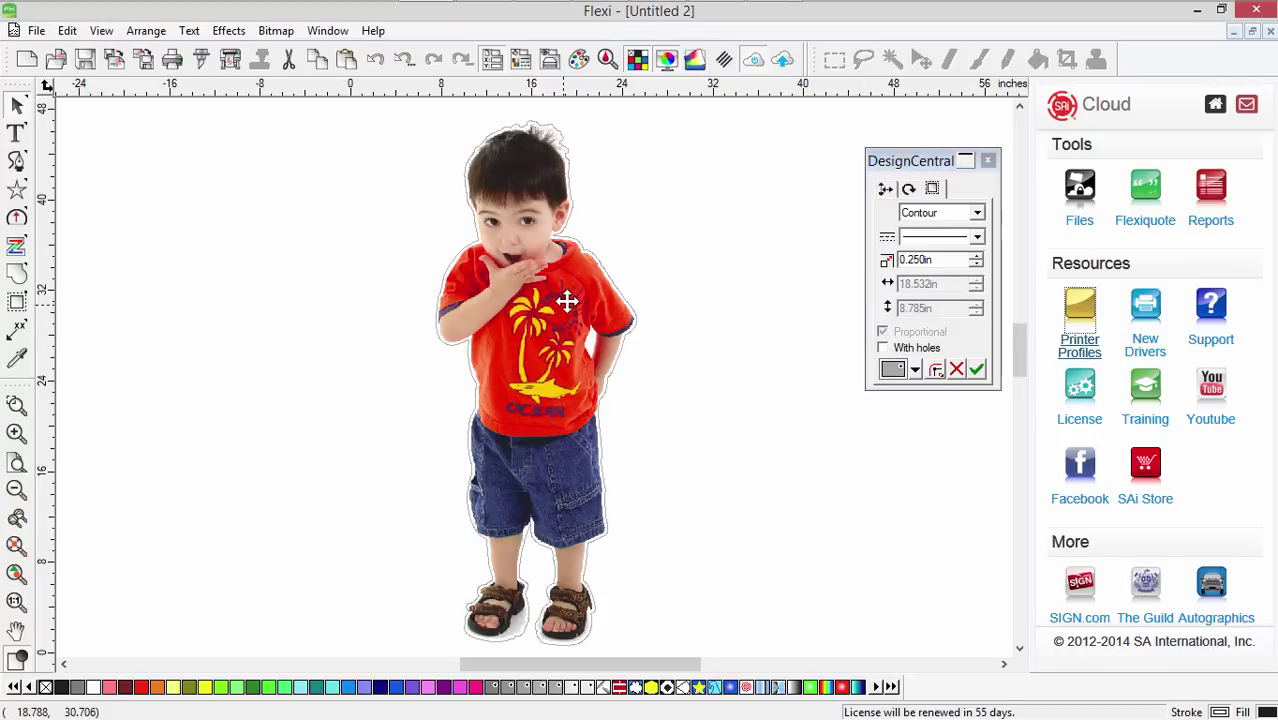
left_click(550, 297)
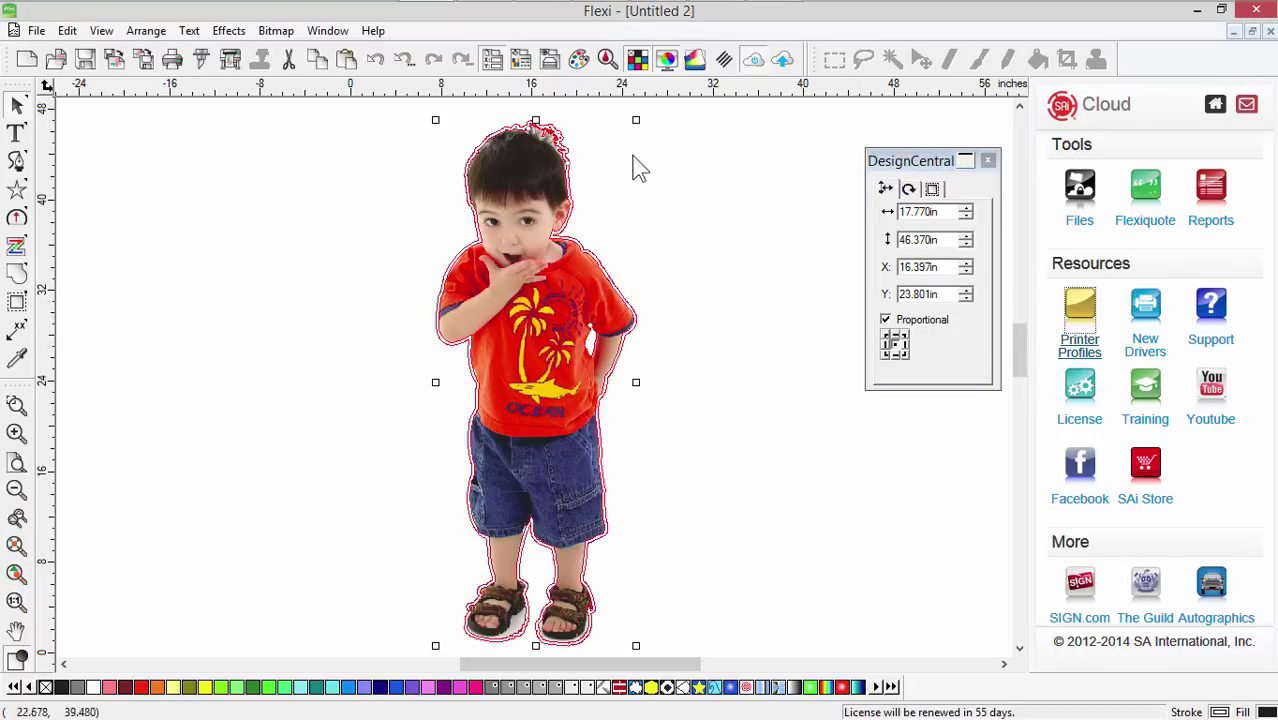
left_click_drag(636, 120, 754, 126)
left_click(762, 360)
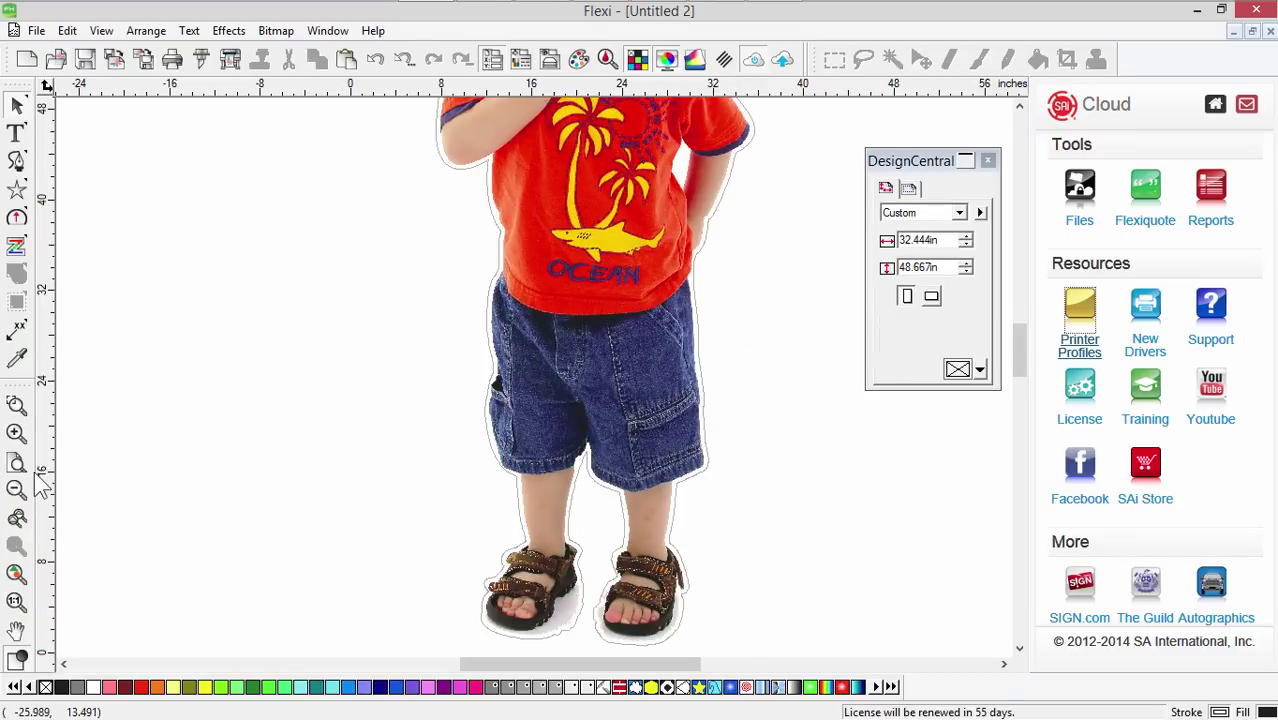
left_click(16, 574)
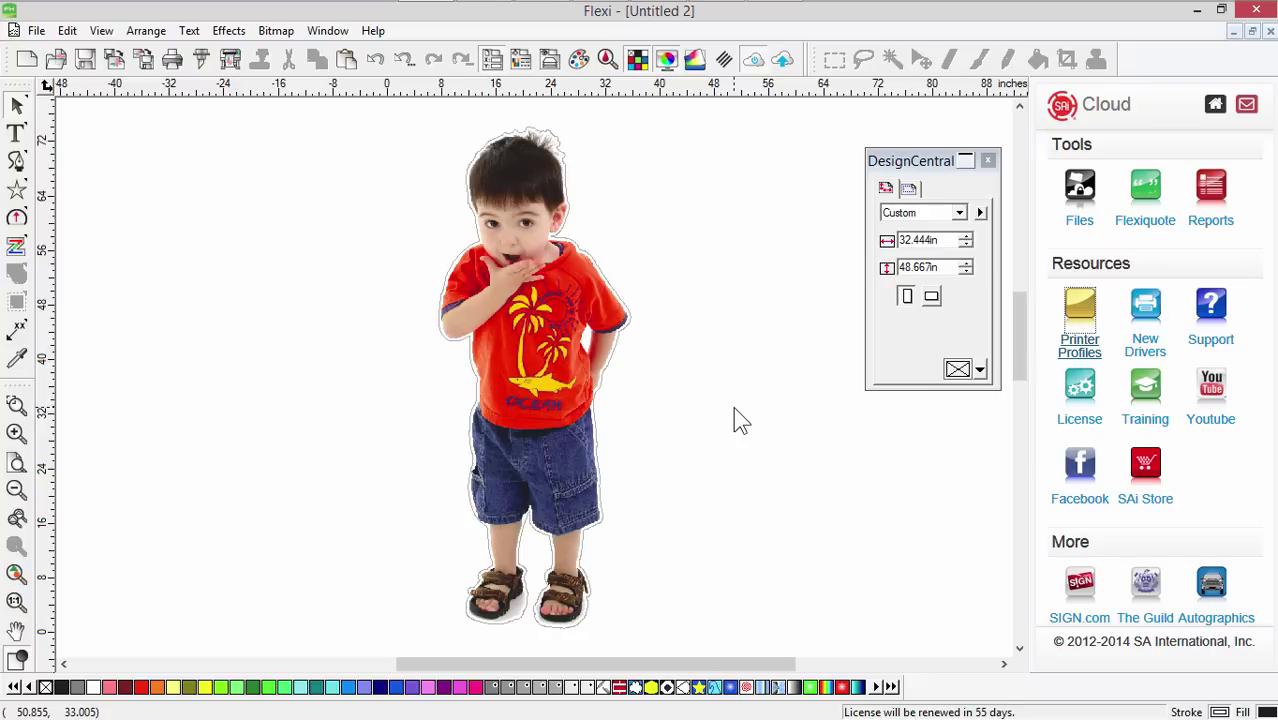
Switch to the PowerPoint slide show.
left_click(775, 18)
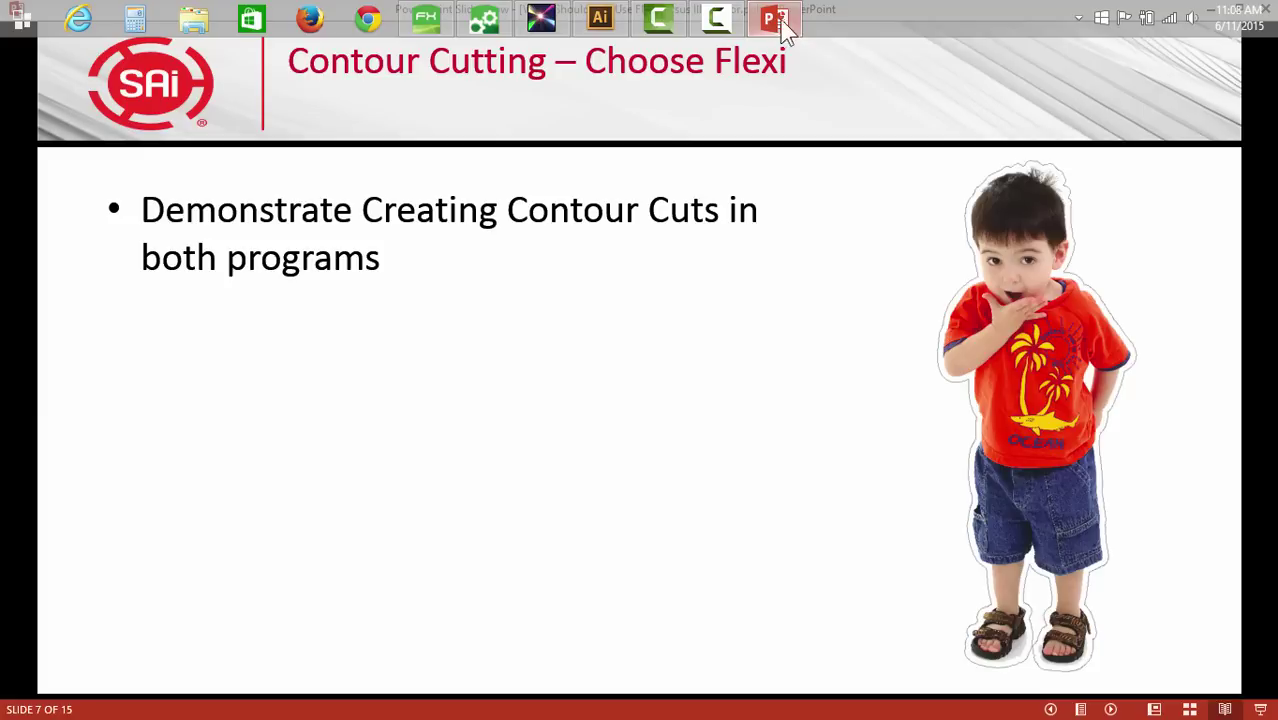
Advance the slide show to the File Formats slide and switch to Flexi.
left_click(669, 472)
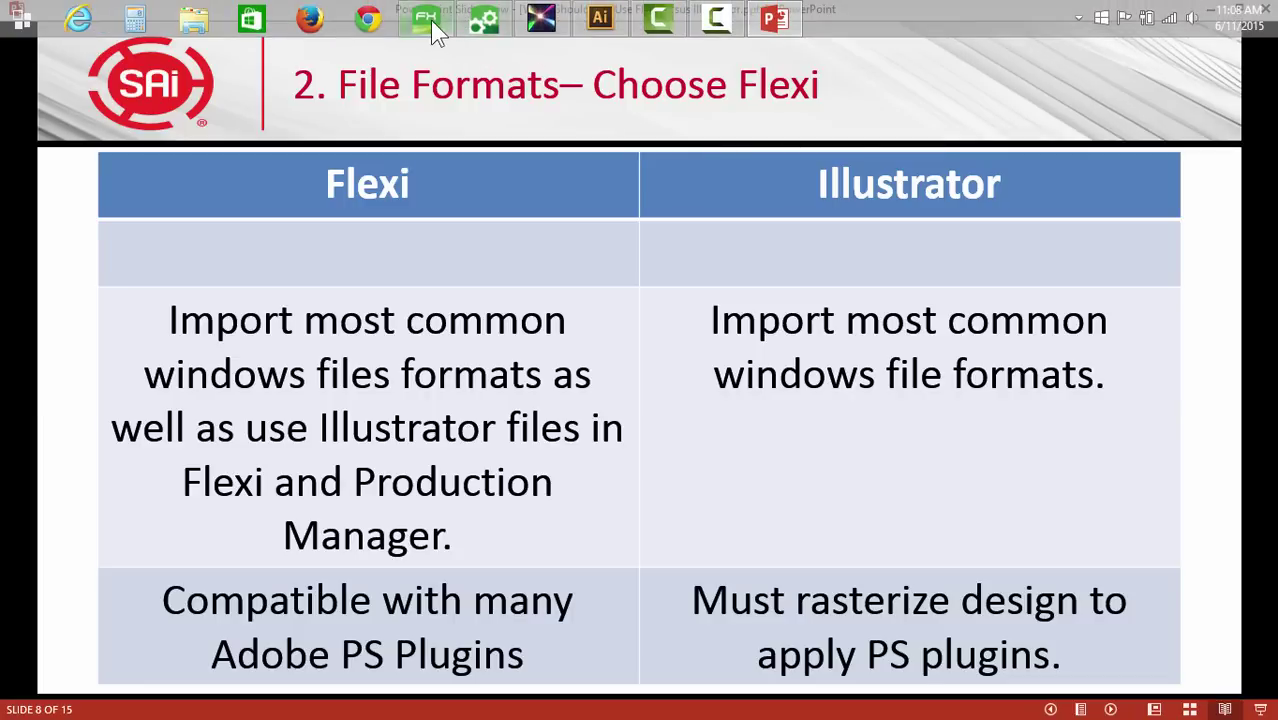
left_click(430, 20)
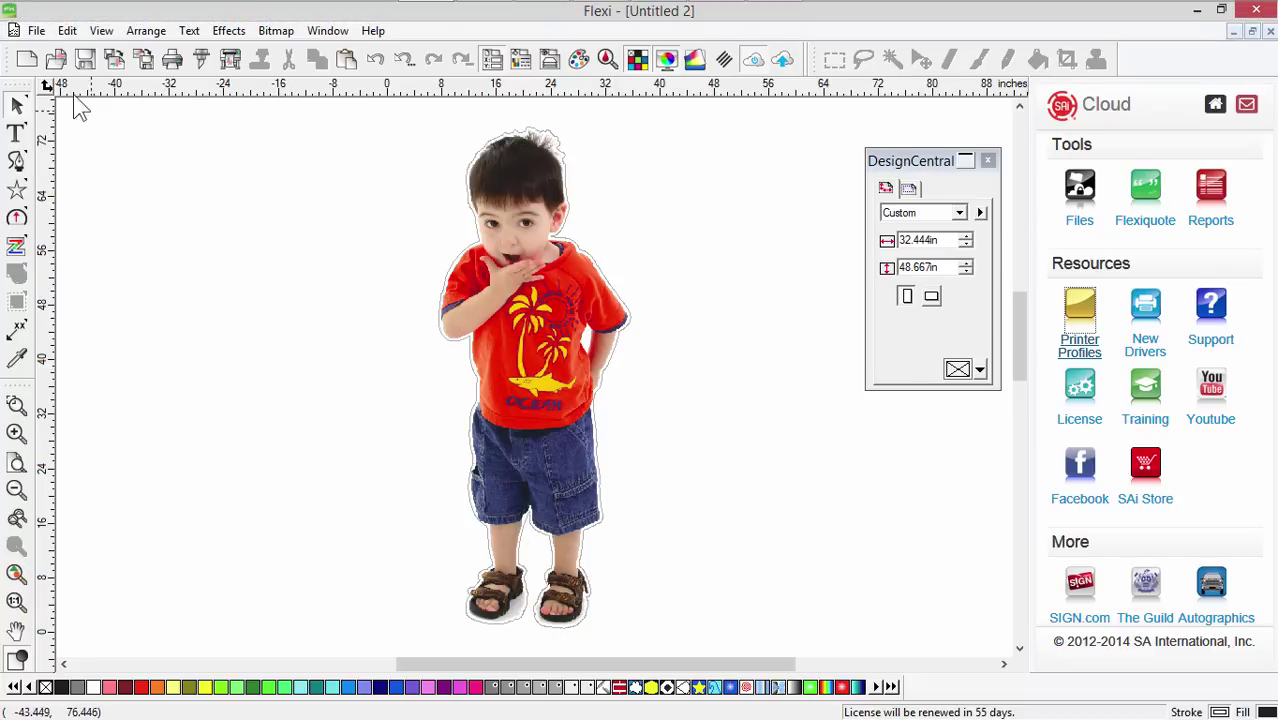
Close the document with the contour-cut boy photo without saving its changes.
left_click(1270, 31)
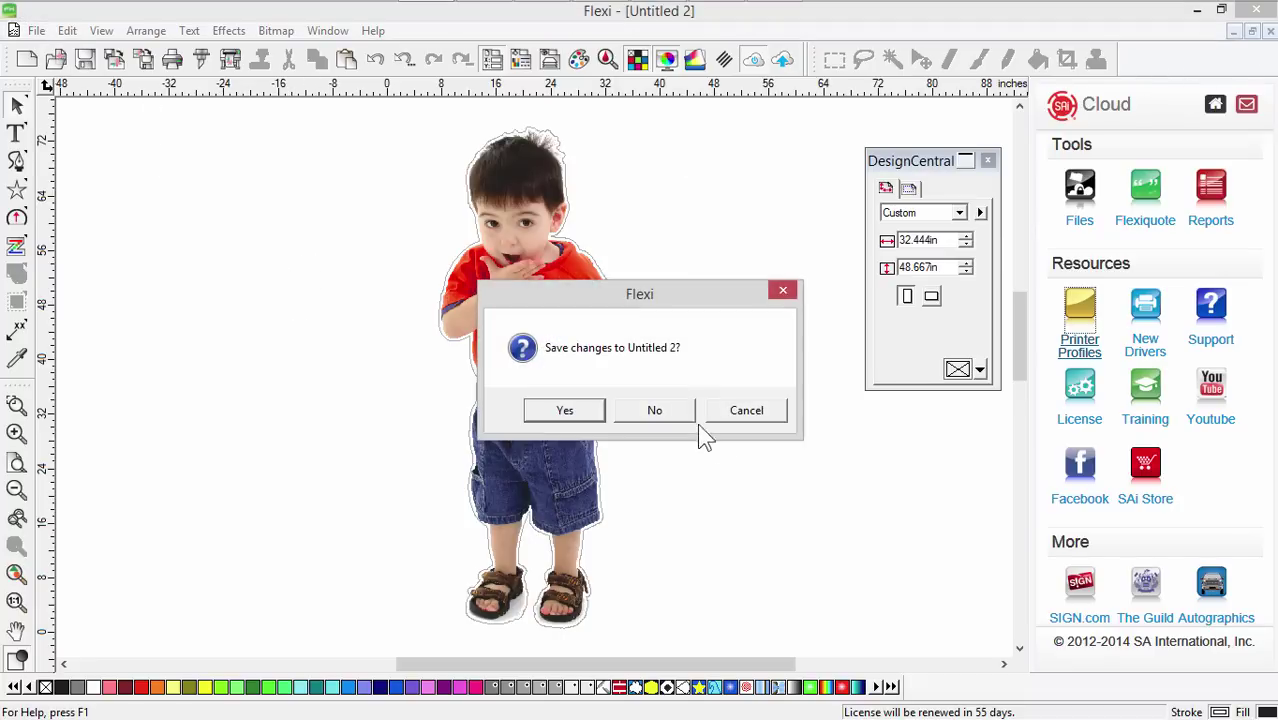
left_click(667, 411)
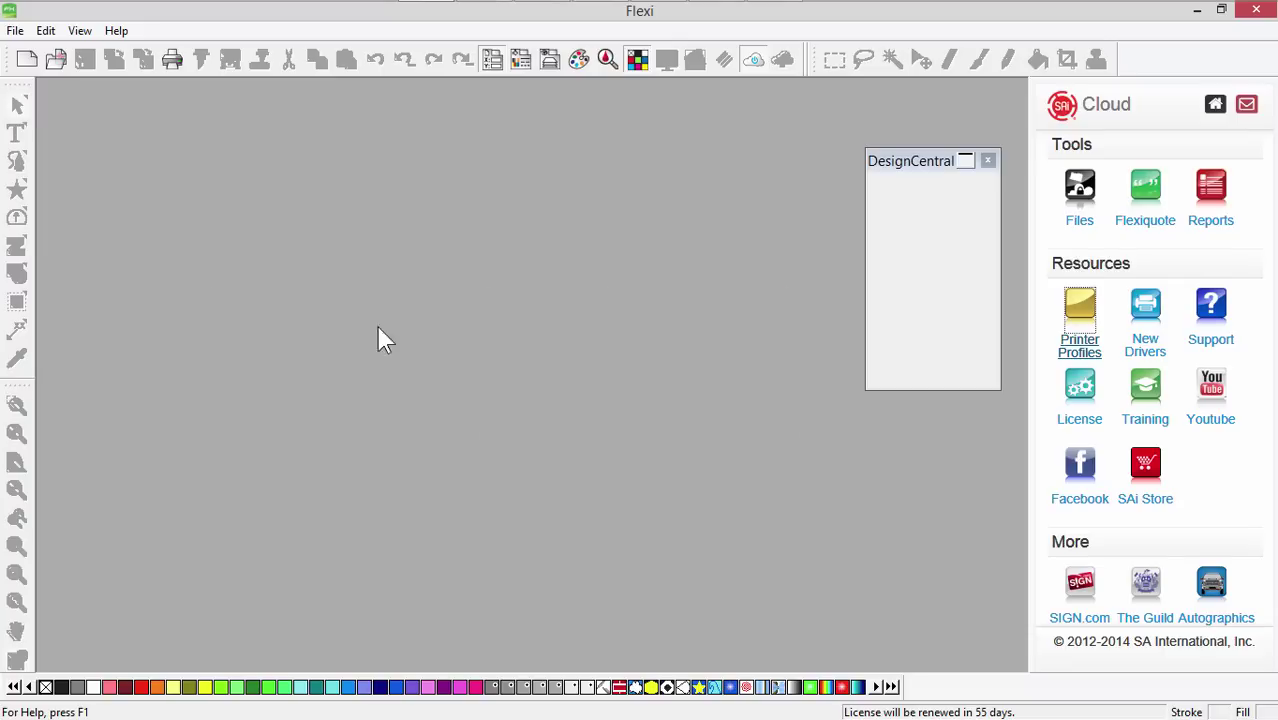
left_click(53, 60)
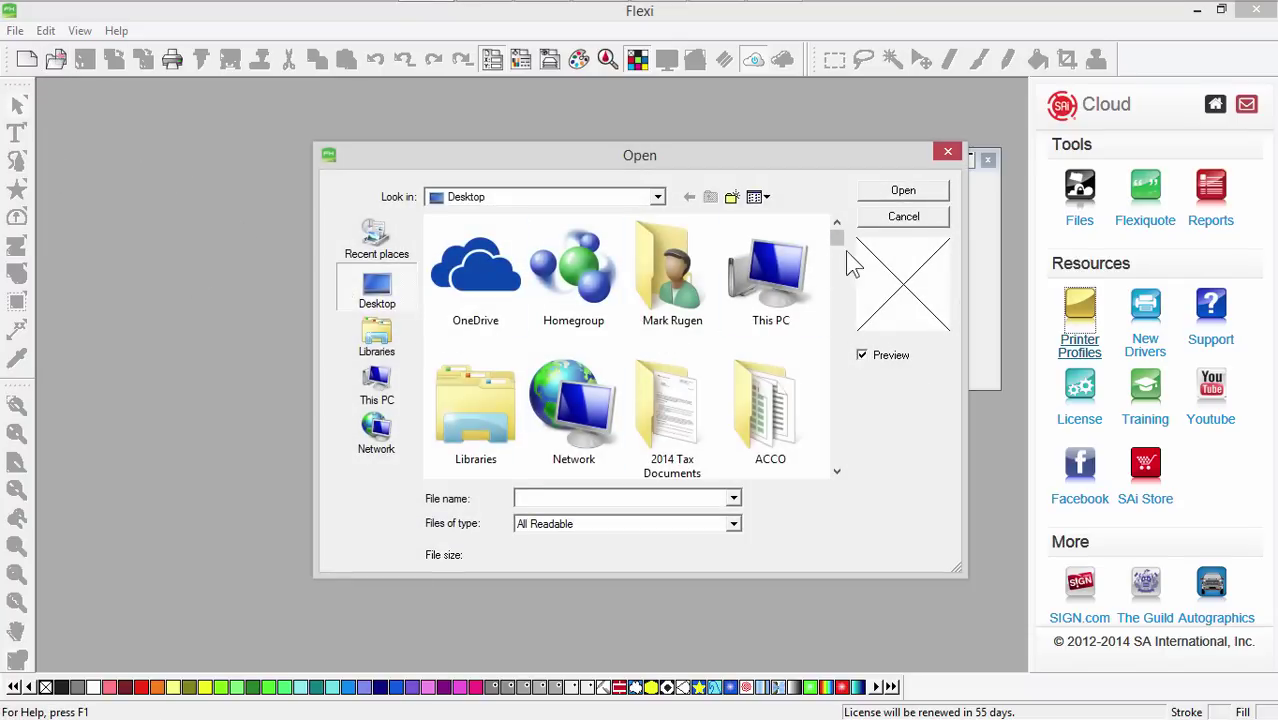
left_click(900, 218)
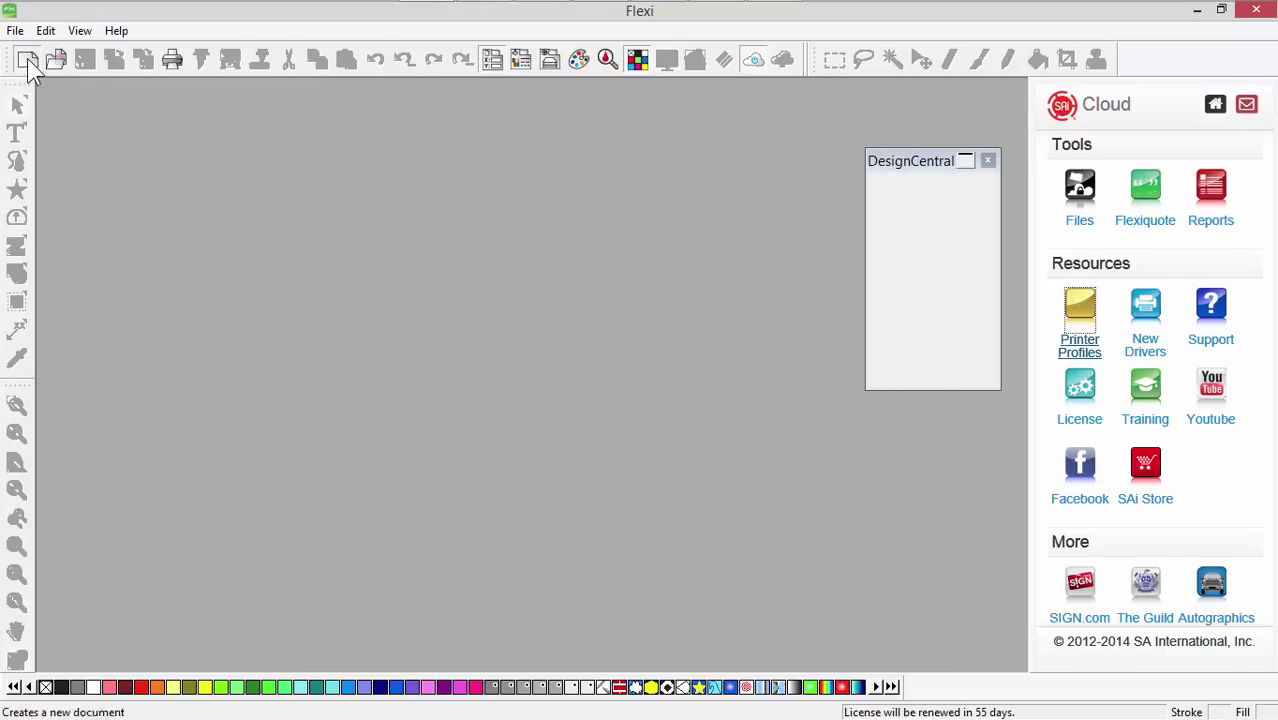
Create a new document and add the text "TEXT" near the middle of the page.
left_click(27, 58)
left_click(16, 132)
left_click(423, 327)
type("TEXT")
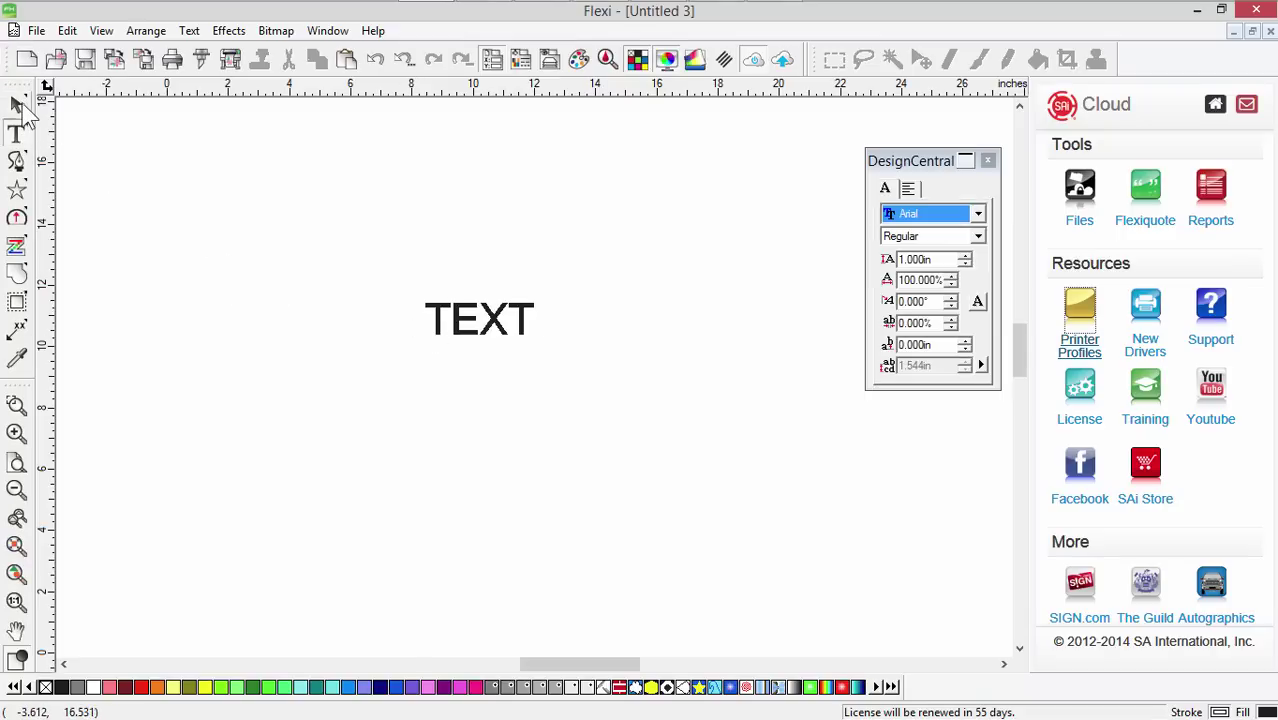
Enlarge the text proportionally to about 14.4 in wide and set its font to Articulate Extrabold.
left_click(17, 105)
left_click_drag(535, 338, 404, 345)
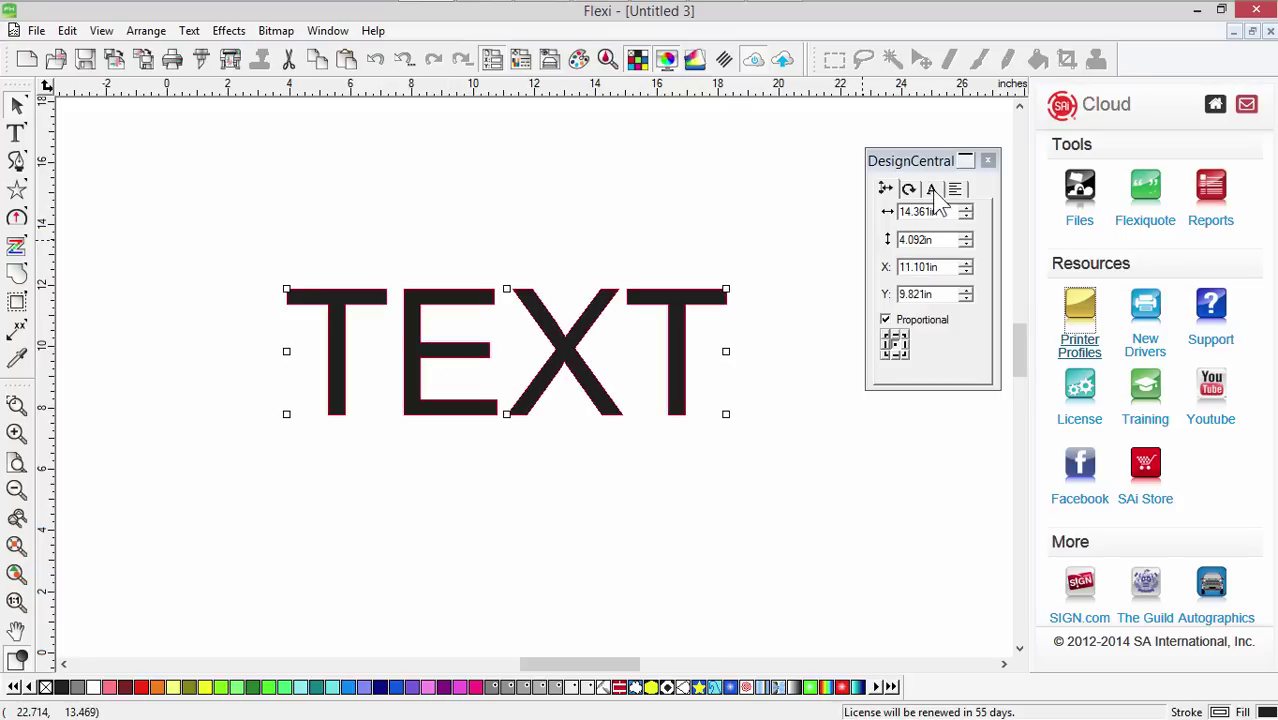
left_click(933, 191)
left_click(928, 214)
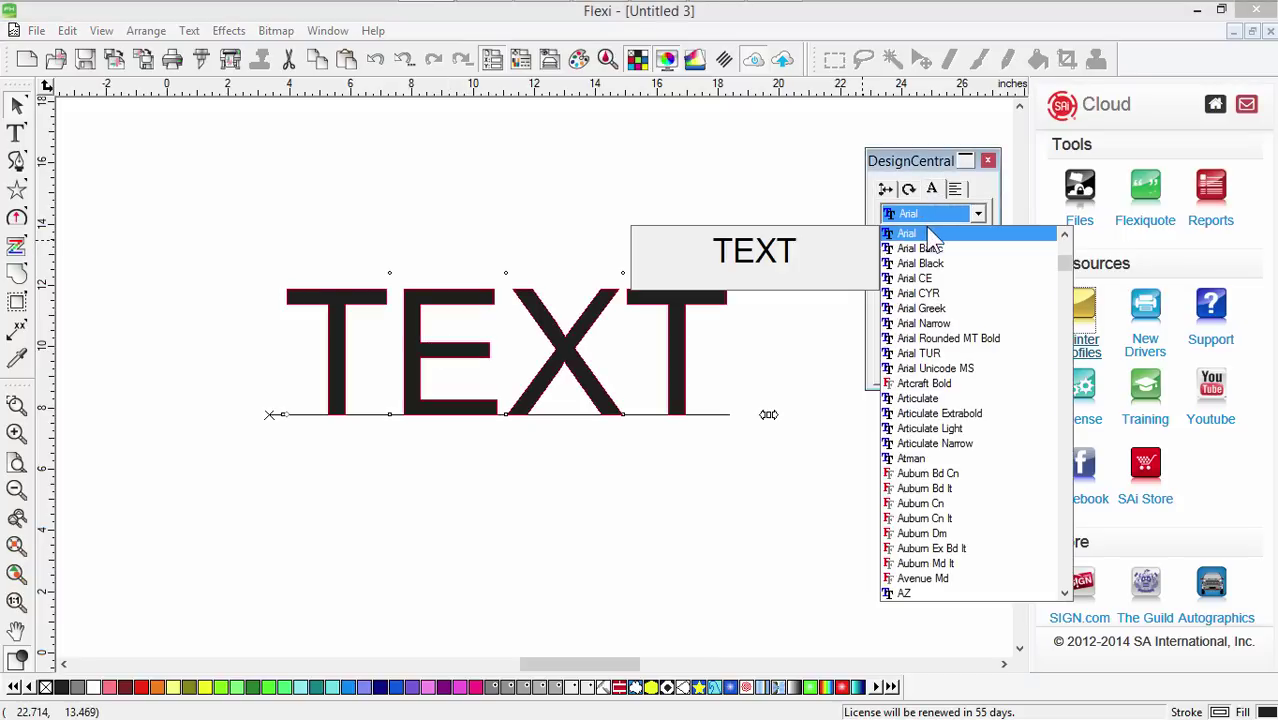
left_click(937, 414)
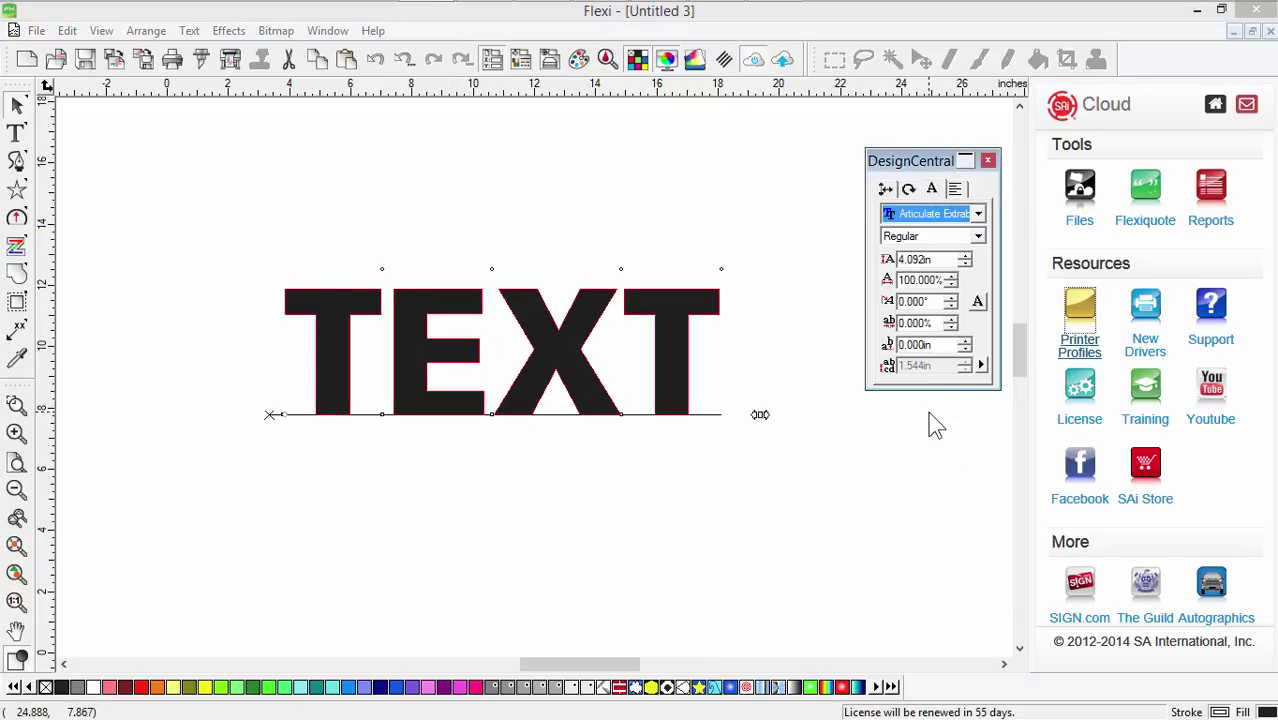
Fill the text with magenta and reposition it at about X 10.46 in, Y 9.70 in.
left_click(470, 695)
left_click(476, 491)
left_click(532, 397)
left_click_drag(556, 334, 516, 348)
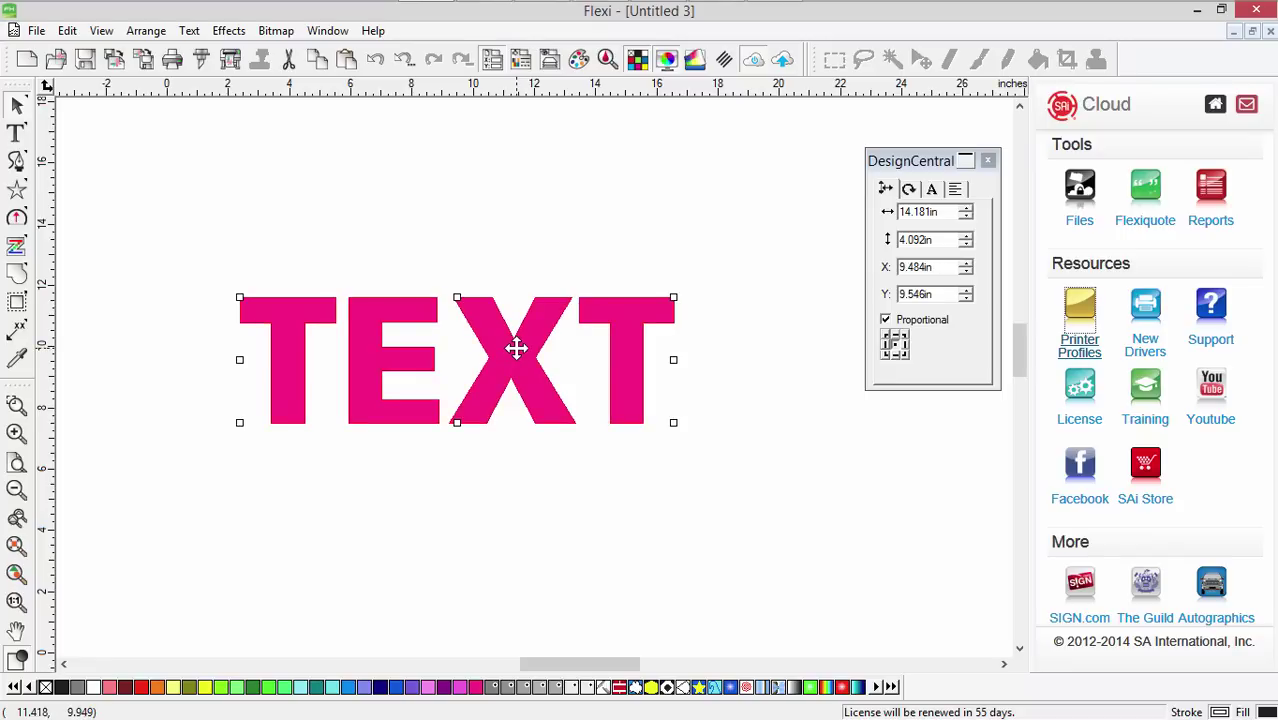
left_click_drag(516, 348, 545, 343)
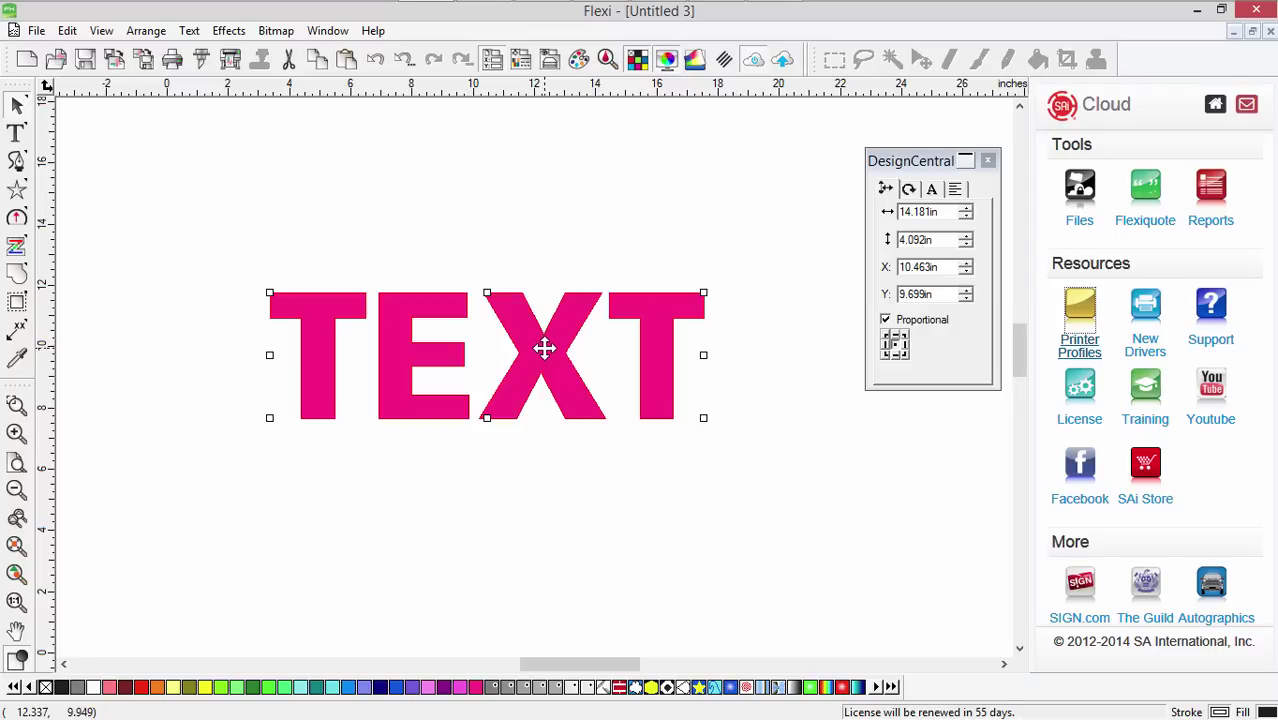
Rasterize the magenta text at 150 DPI in RGB color mode with a 0.700 in margin.
left_click(276, 32)
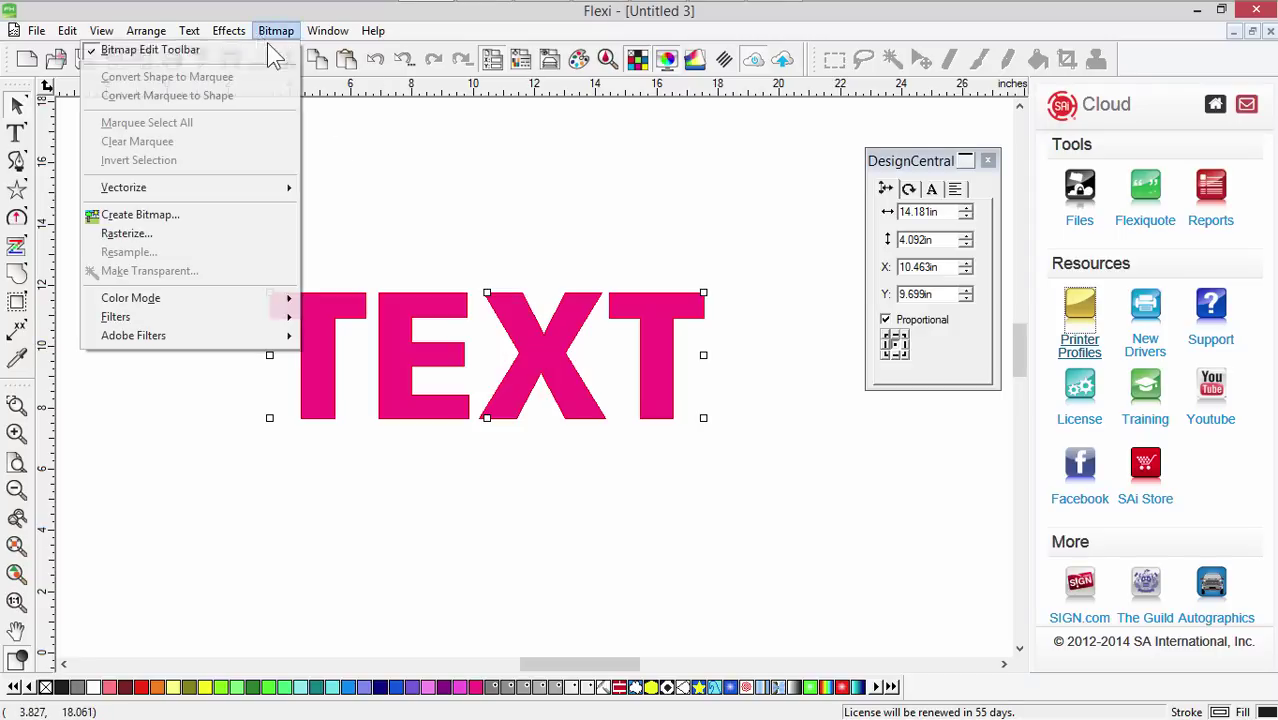
left_click(225, 234)
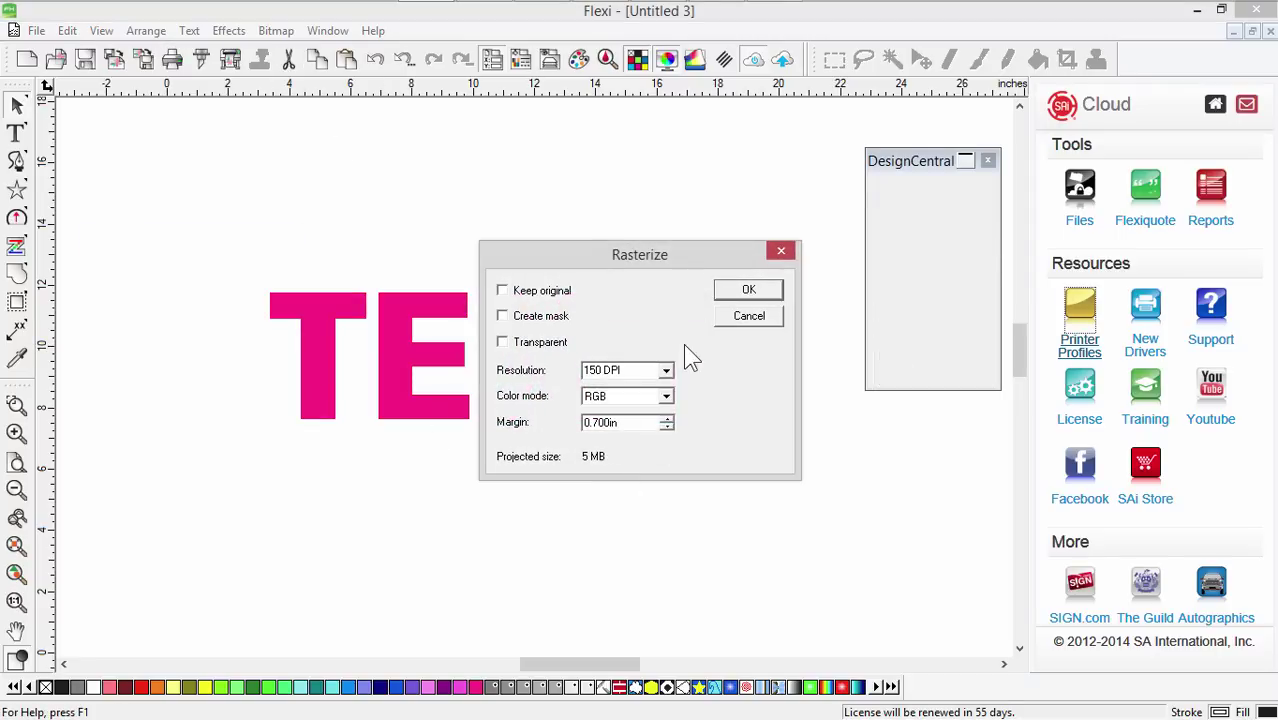
left_click(749, 291)
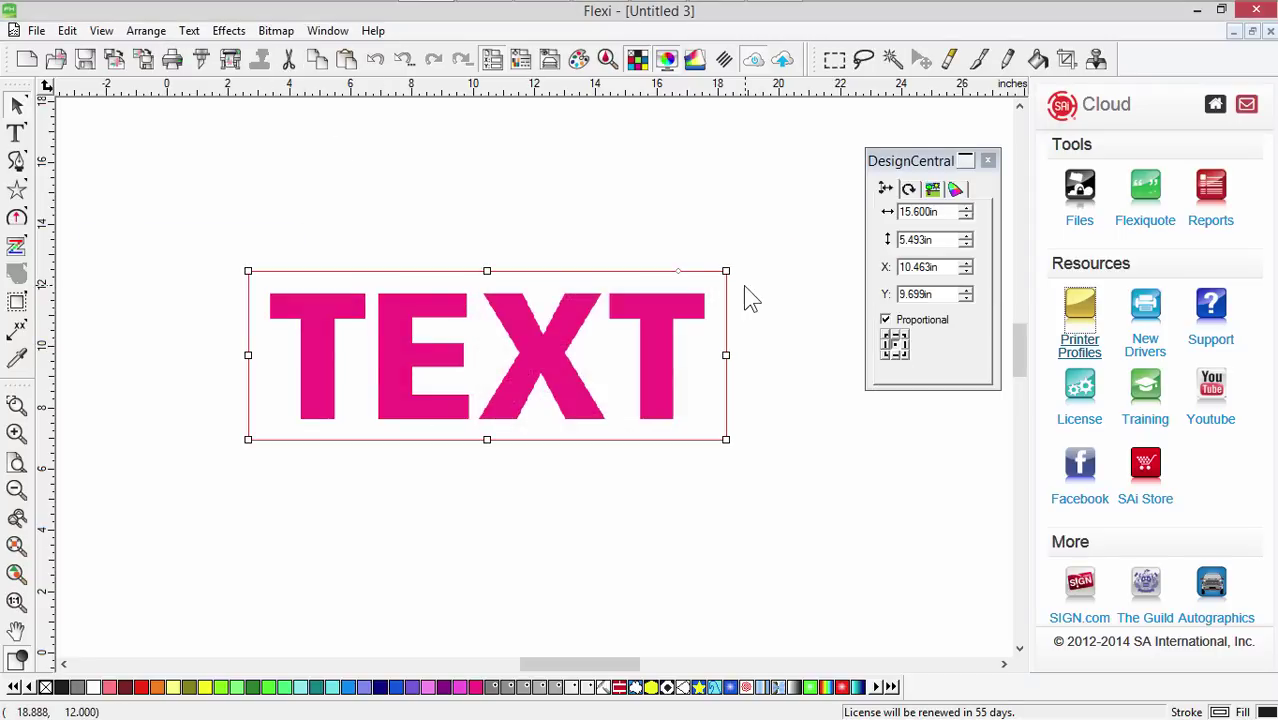
Select all four letters of the text bitmap with the Magic Wand at a tolerance of 32.
left_click(891, 59)
left_click(320, 348)
left_click(388, 357, "shift")
left_click(556, 362, "shift")
left_click(656, 355, "shift")
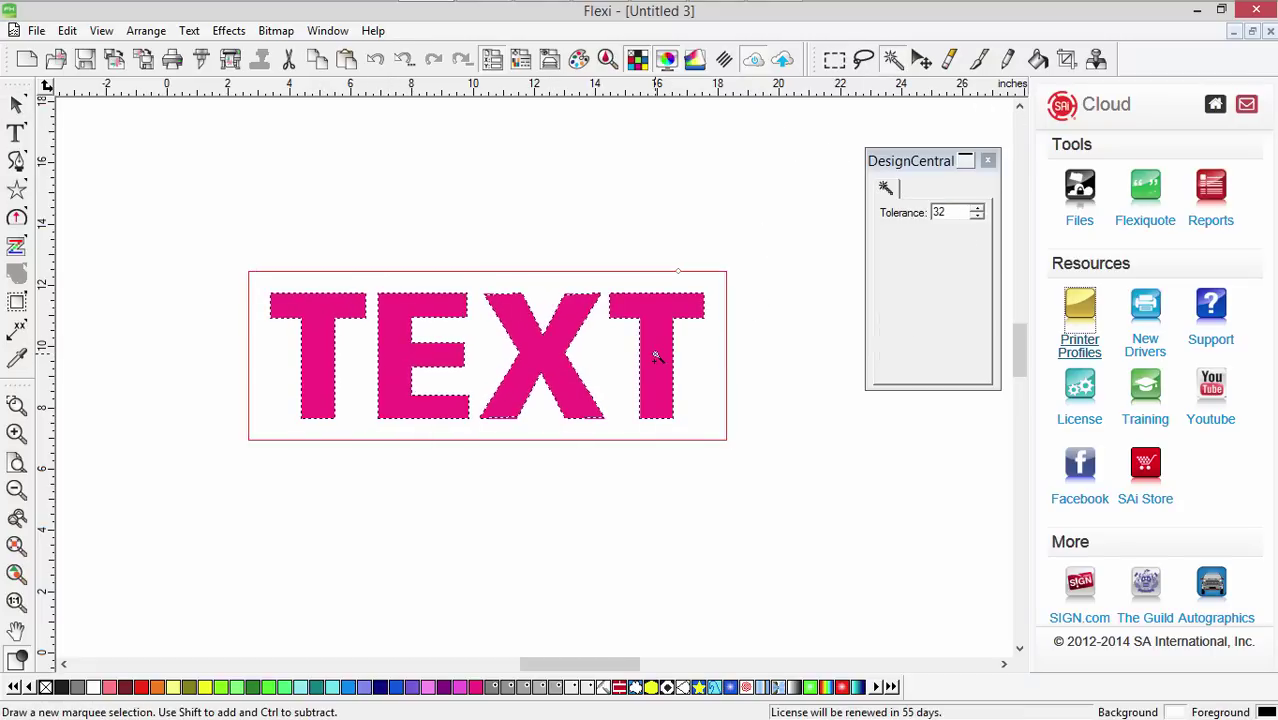
Apply the factory default Glass effect from Alien Skin Eye Candy 7 to the letters and clear the selection.
left_click(276, 30)
mouse_move(246, 341)
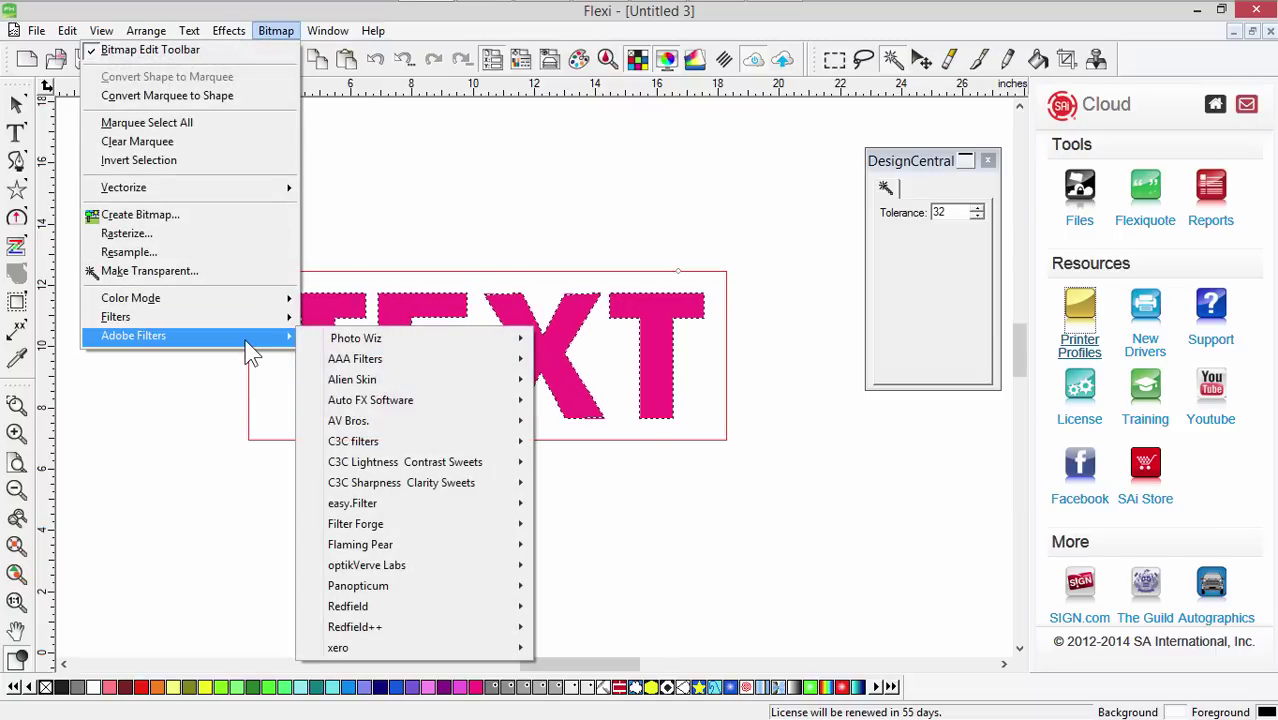
mouse_move(362, 386)
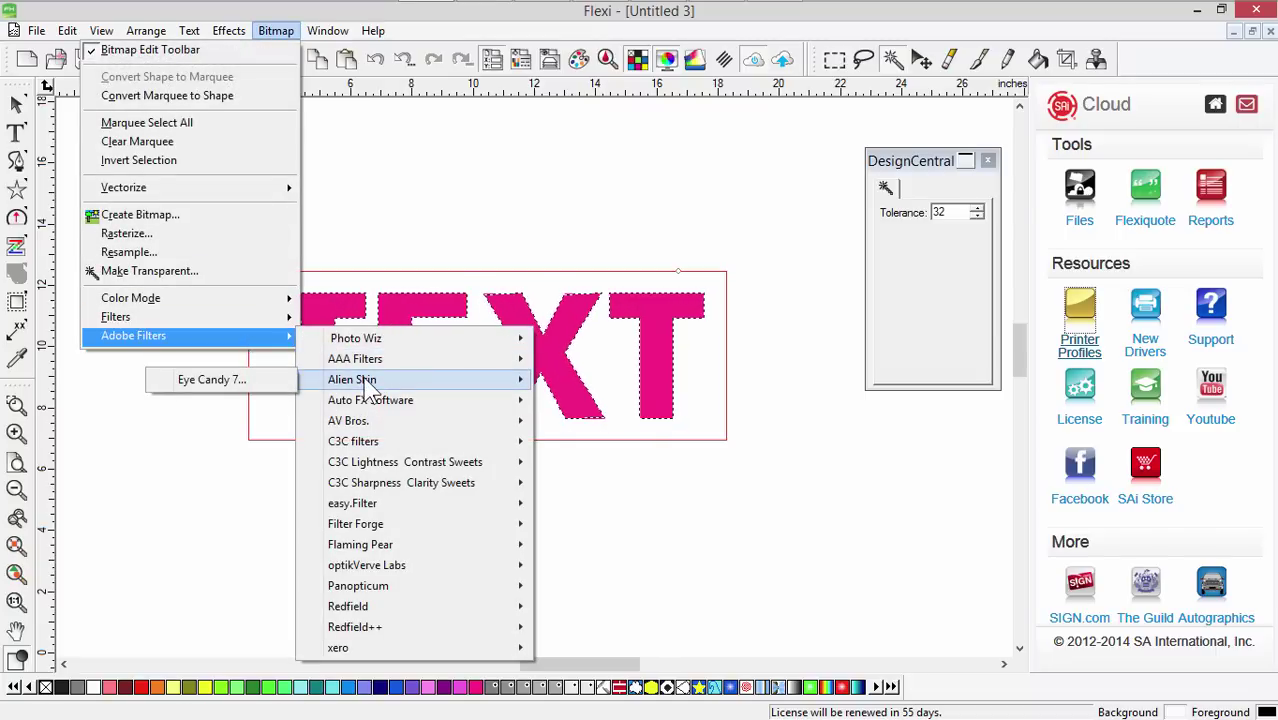
left_click(276, 381)
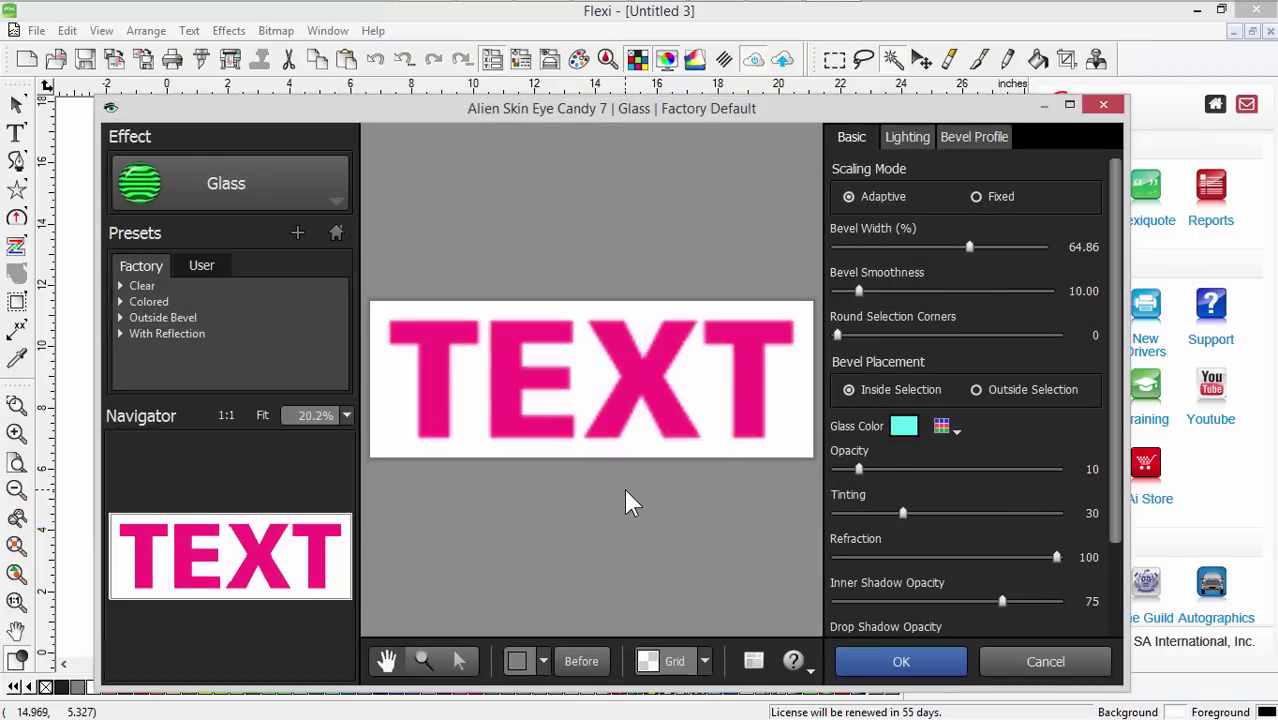
left_click(903, 665)
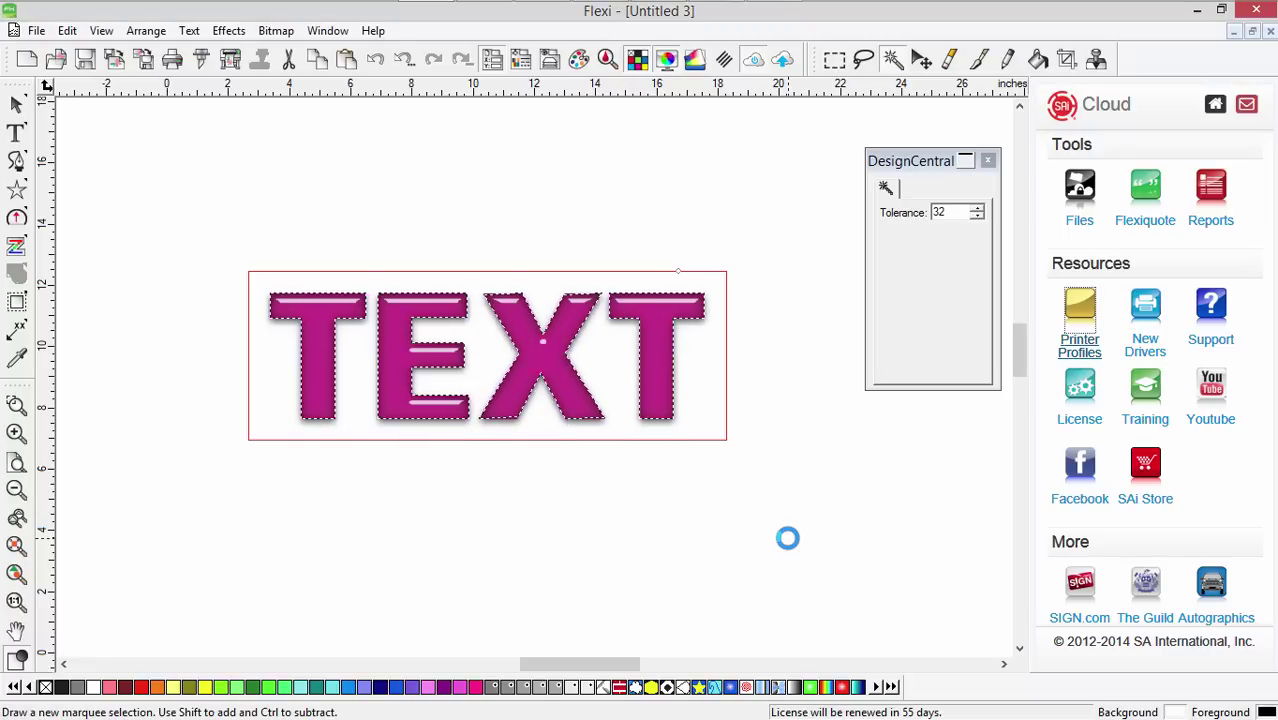
left_click(799, 534)
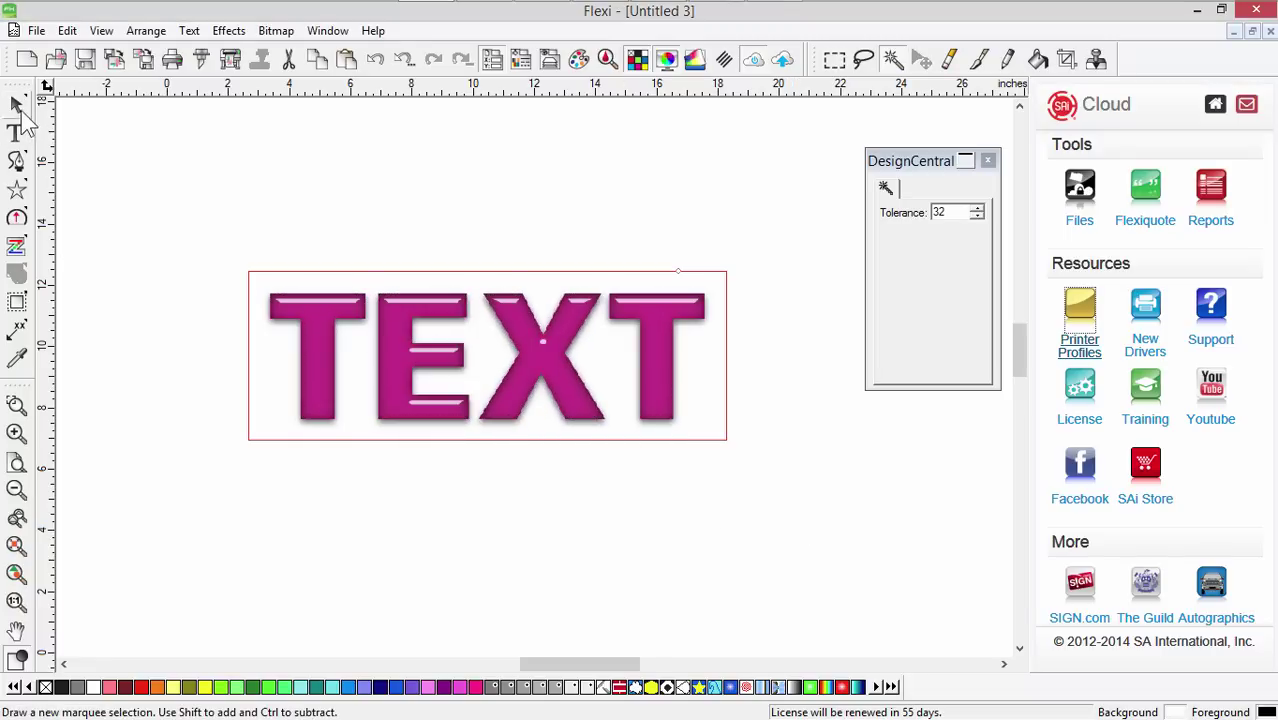
left_click(16, 106)
left_click(515, 163)
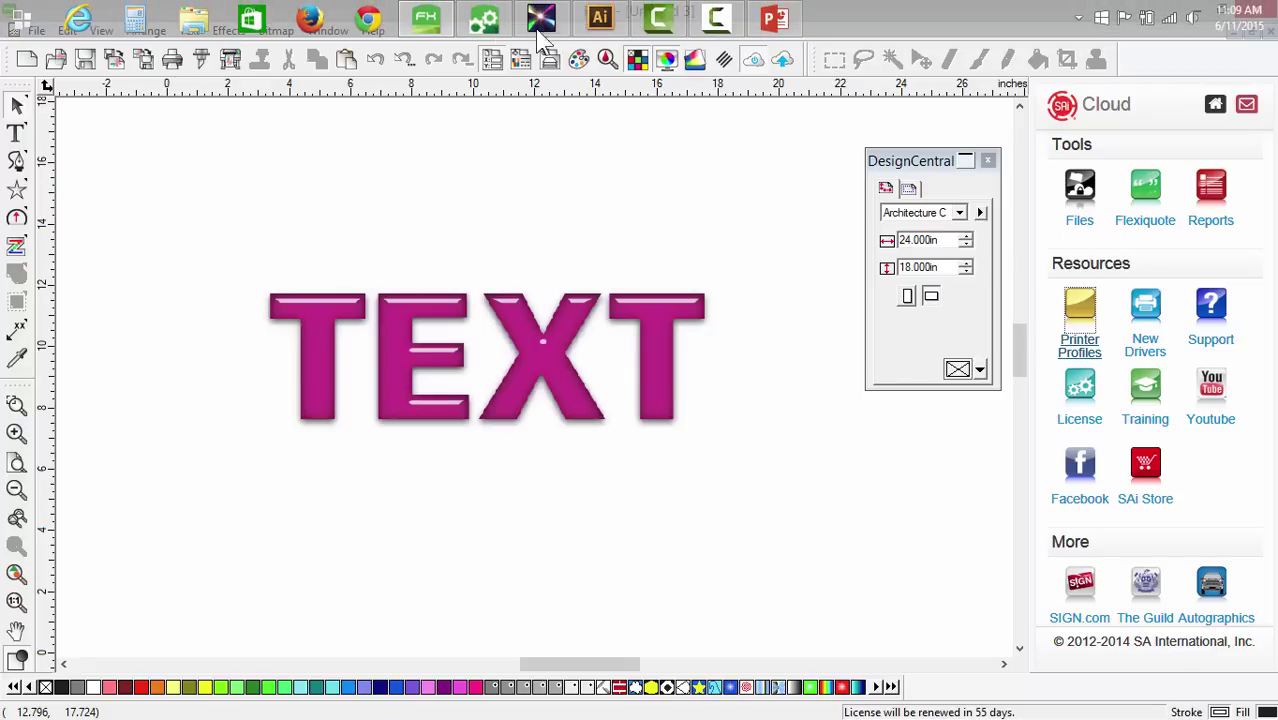
Examine the file types that can be added as a job for the VJ-1624 in Production Manager, and cancel.
mouse_move(600, 25)
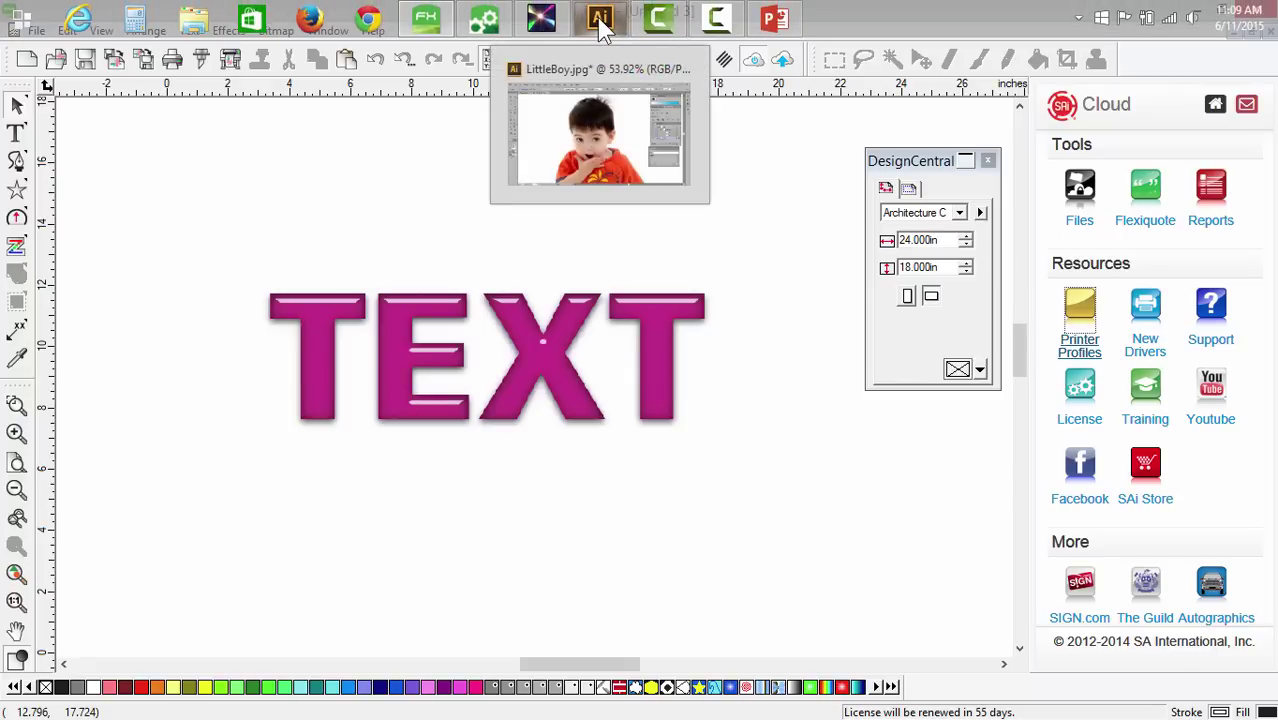
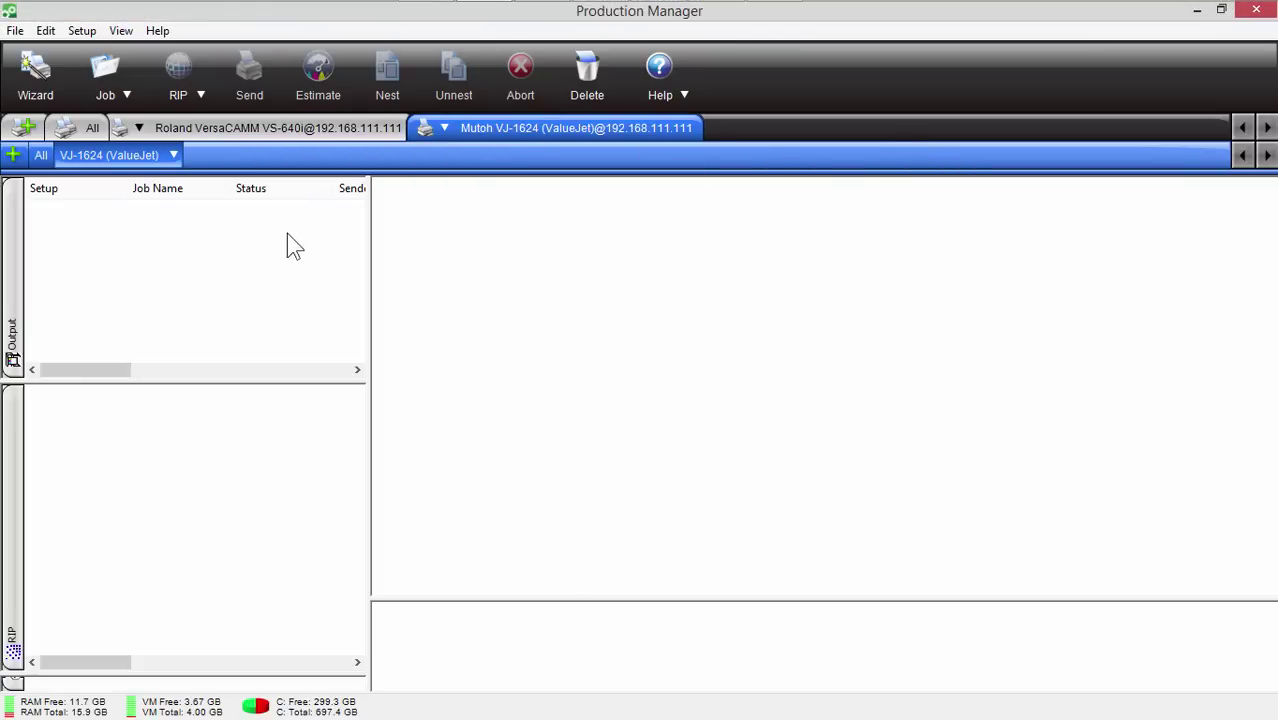
left_click(15, 31)
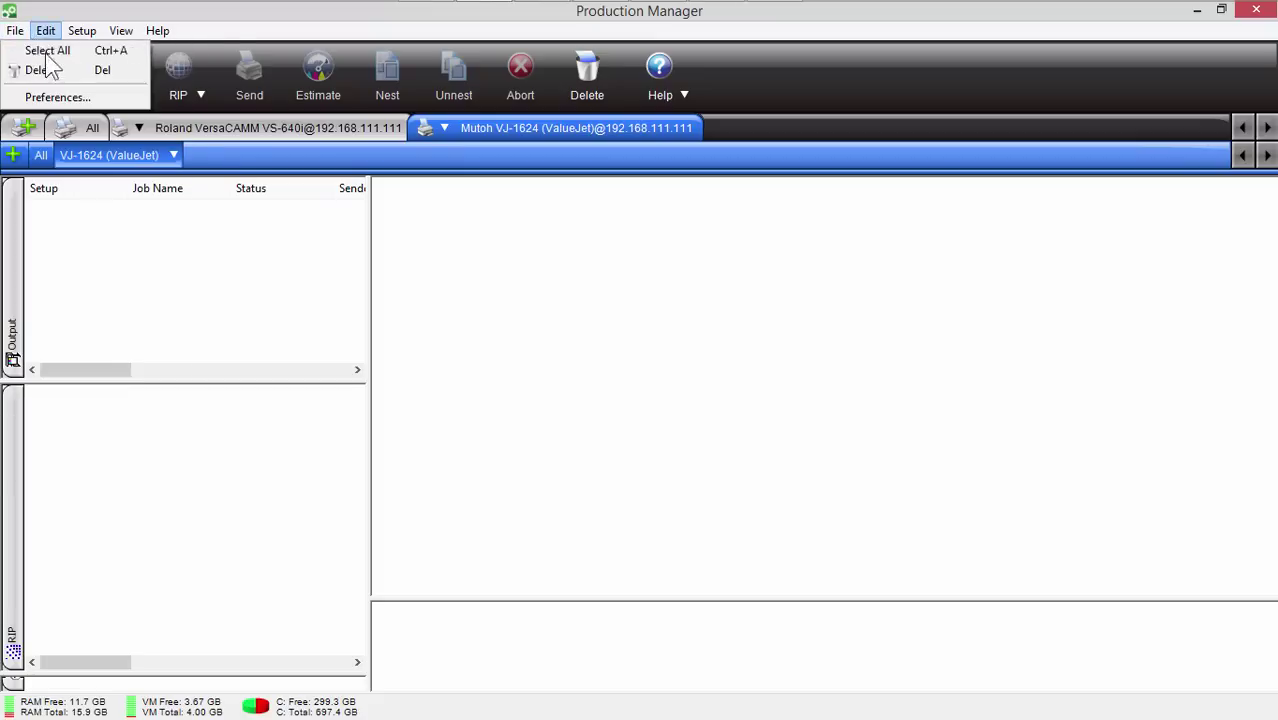
left_click(30, 53)
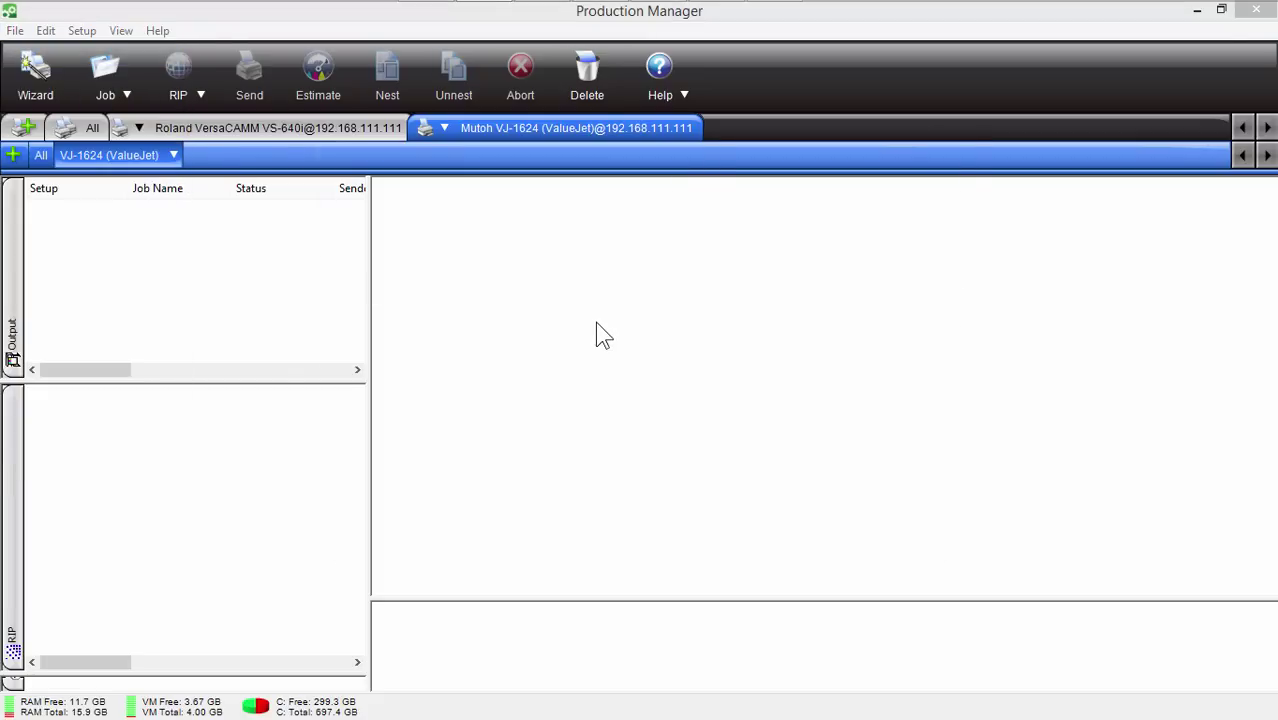
left_click(650, 511)
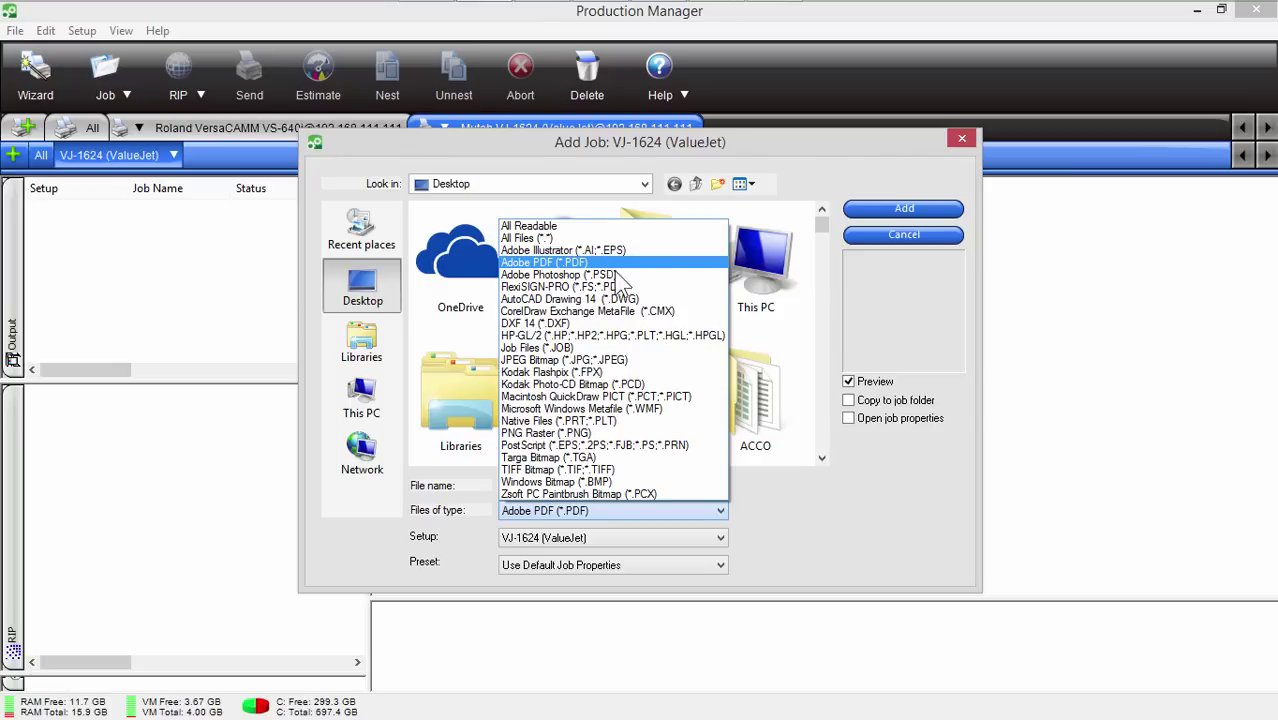
left_click(878, 520)
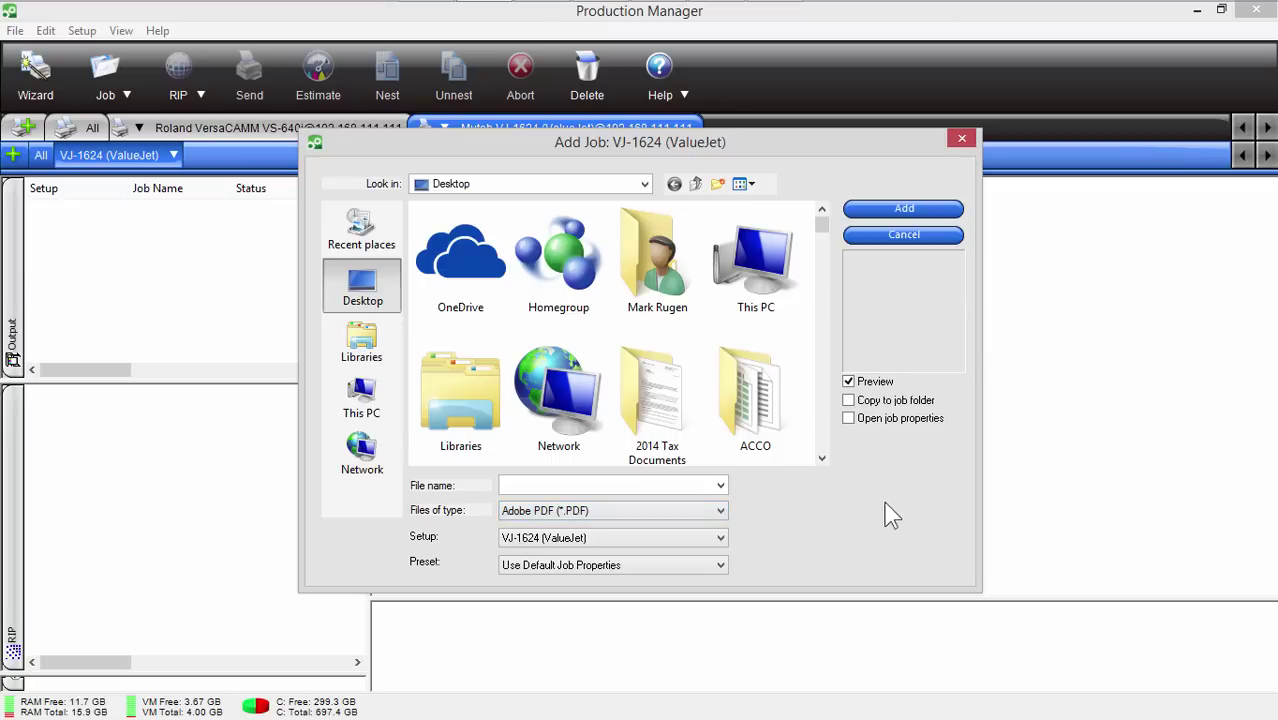
left_click(928, 236)
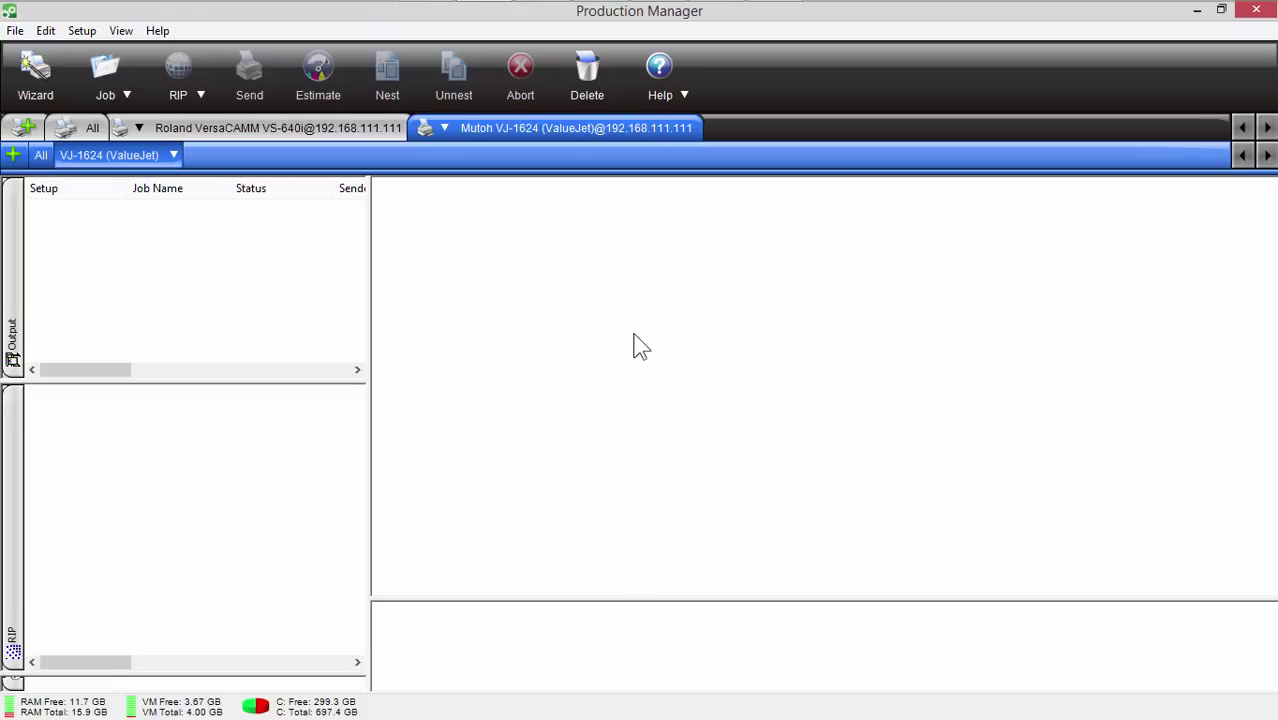
Return to the PowerPoint slide show and advance to the Drivers for Cutters & Printers slide.
mouse_move(608, 20)
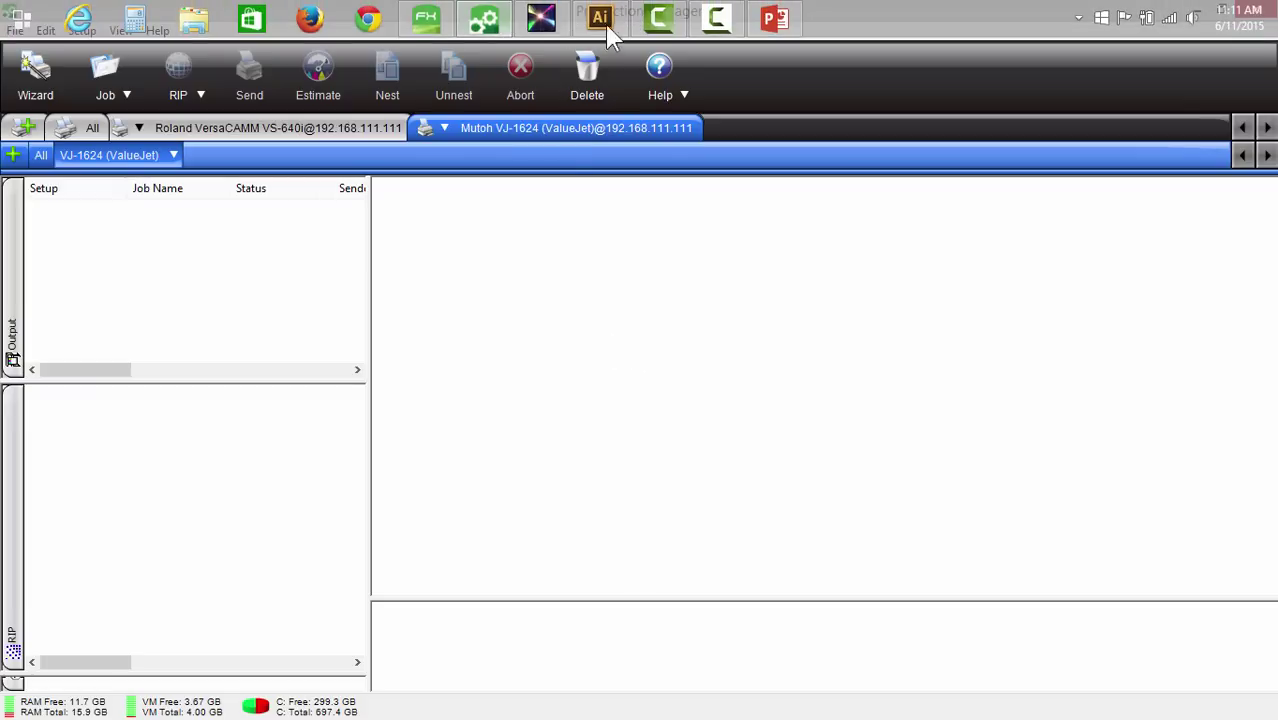
left_click(431, 20)
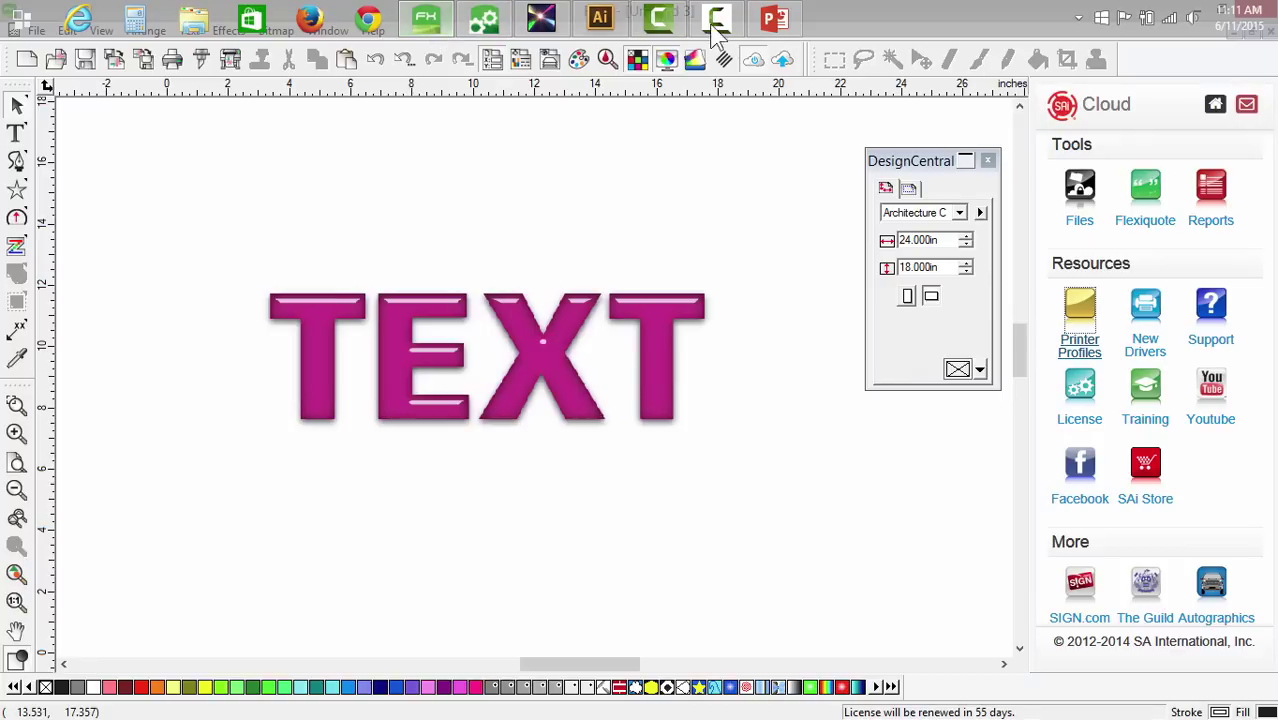
left_click(775, 19)
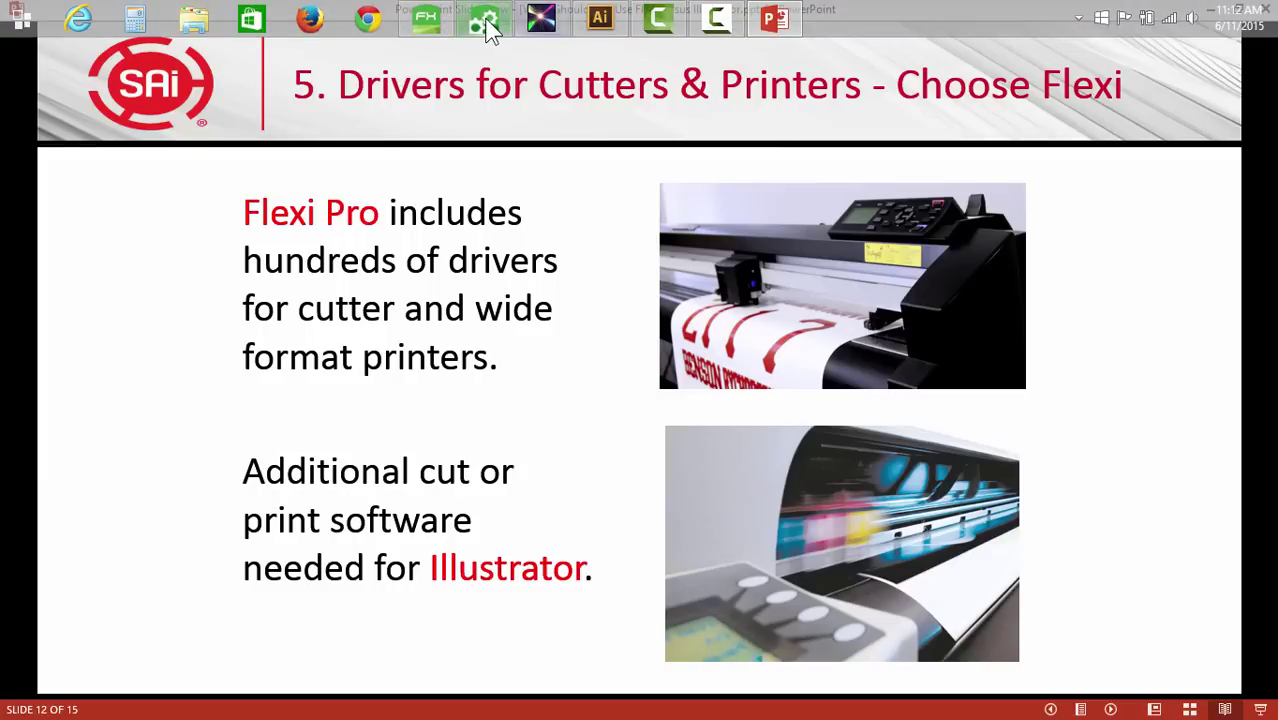
Switch to Production Manager and start adding a setup for a color printer, choosing Mutoh from the available brands.
left_click(486, 22)
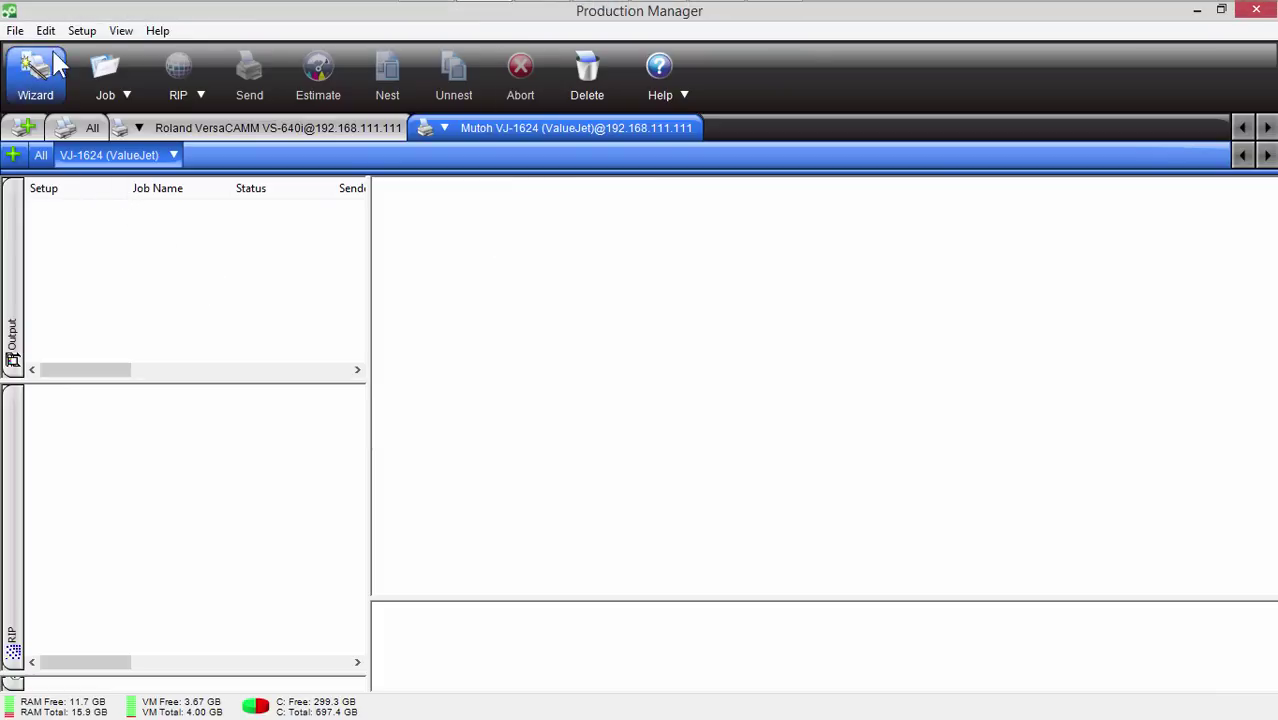
left_click(81, 32)
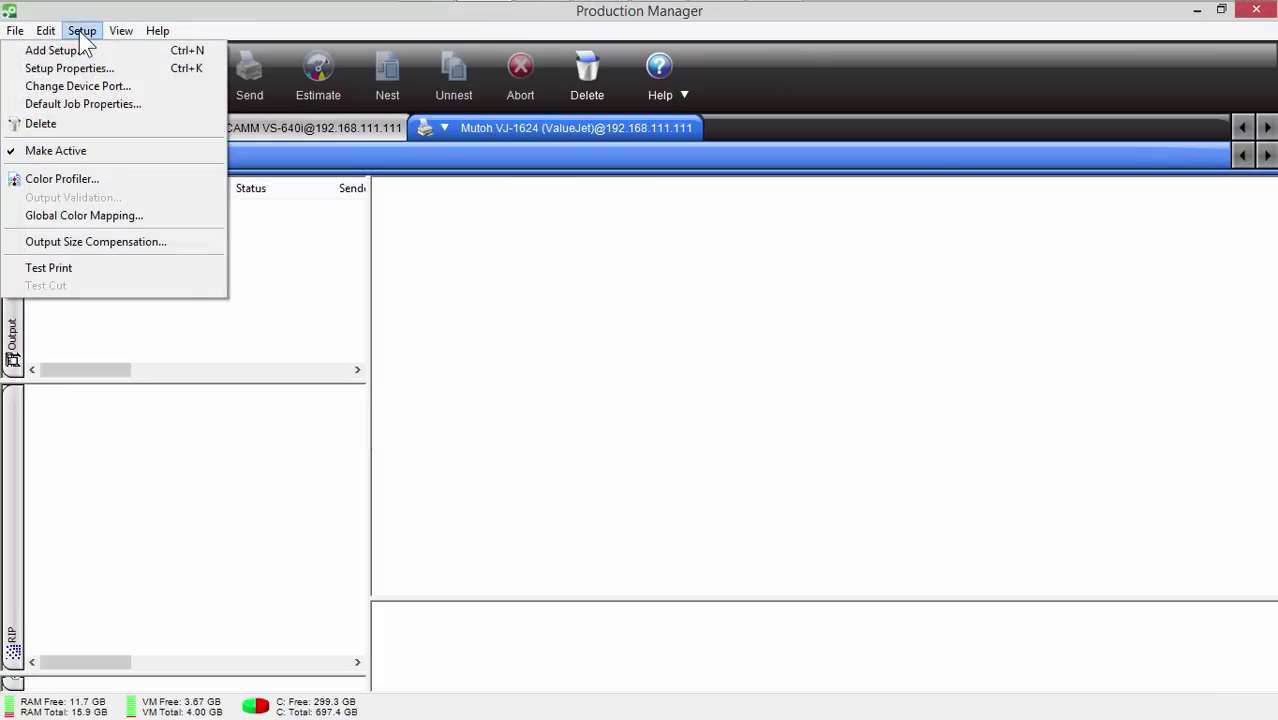
left_click(76, 46)
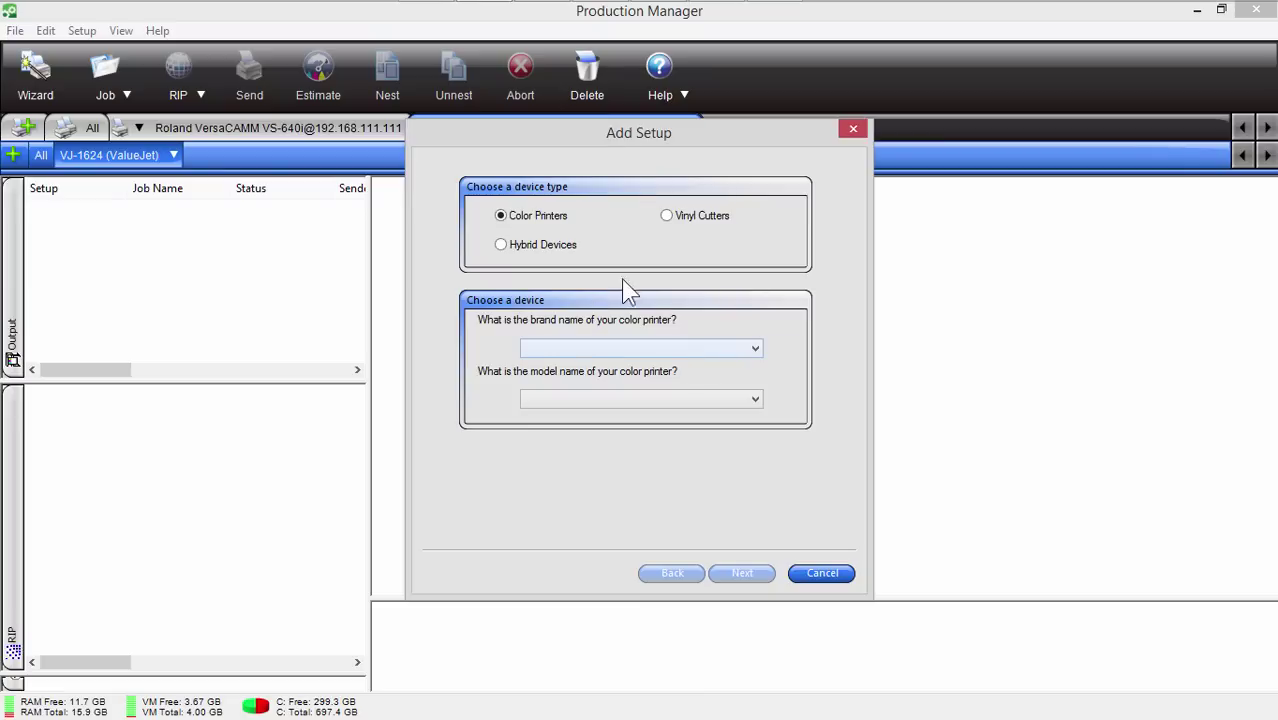
left_click(632, 347)
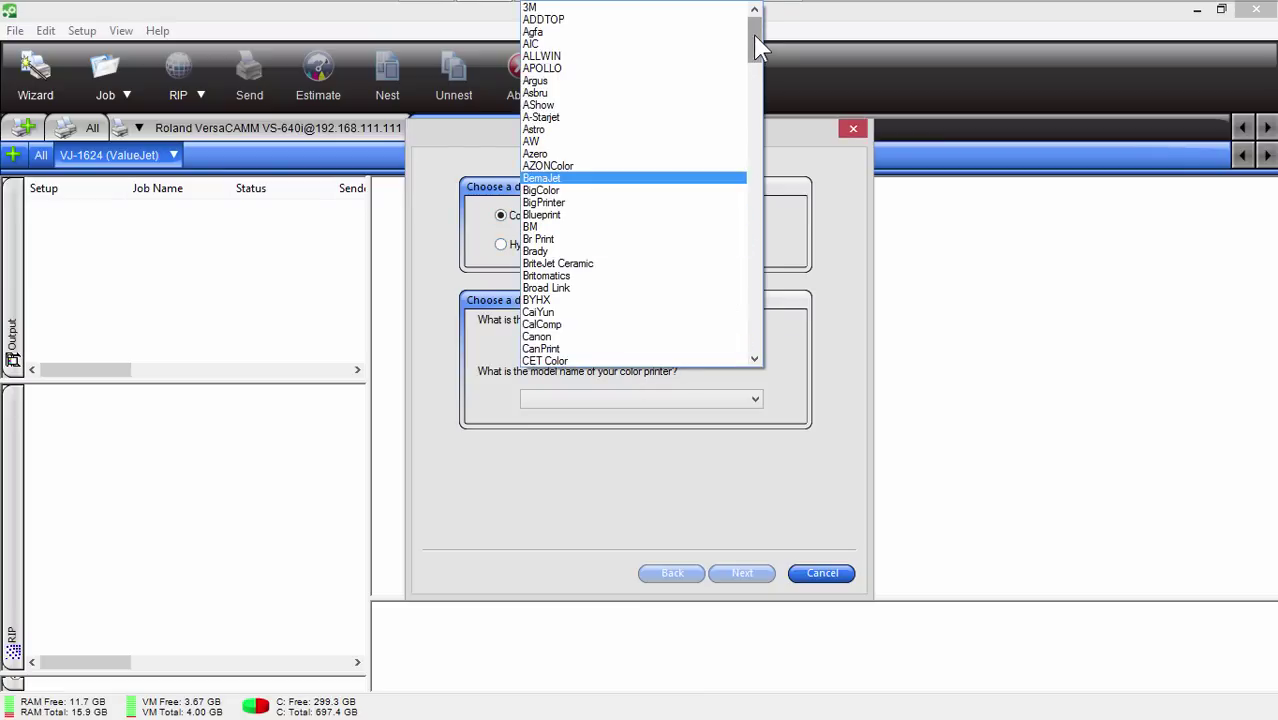
left_click_drag(753, 40, 736, 211)
left_click(595, 214)
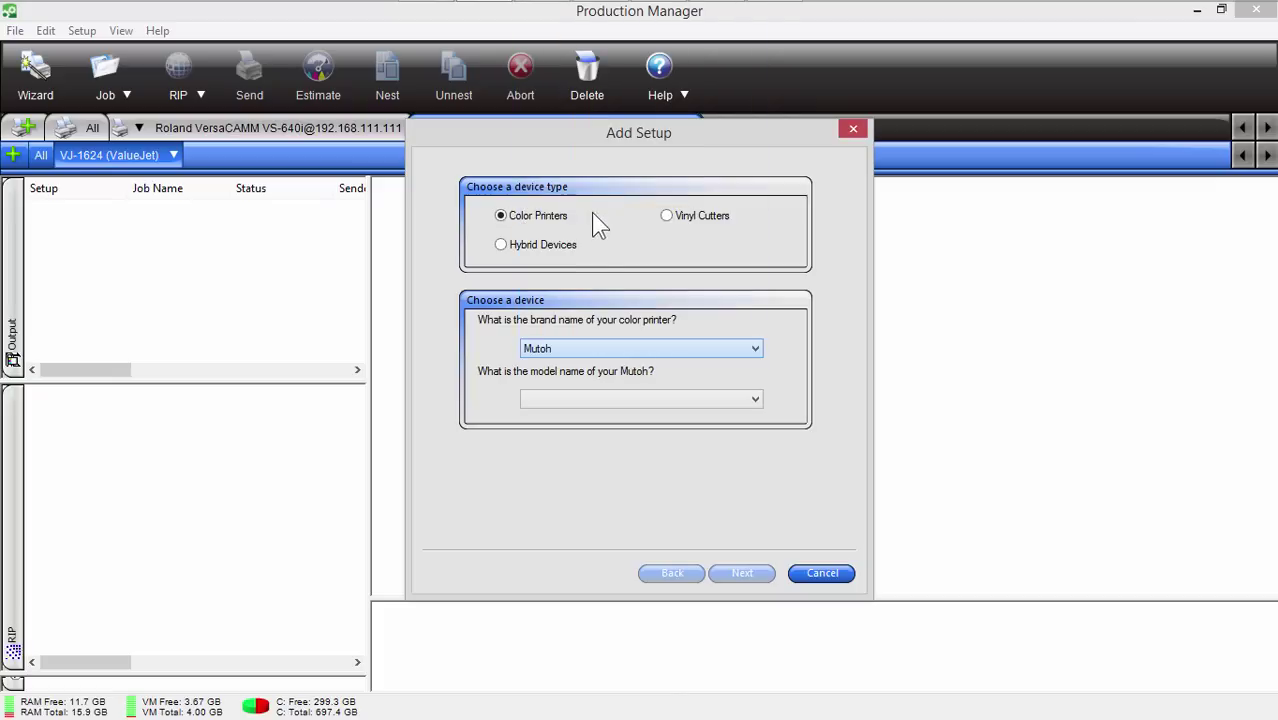
Examine the Mutoh printer models available for the new setup, and cancel without adding it.
left_click(630, 397)
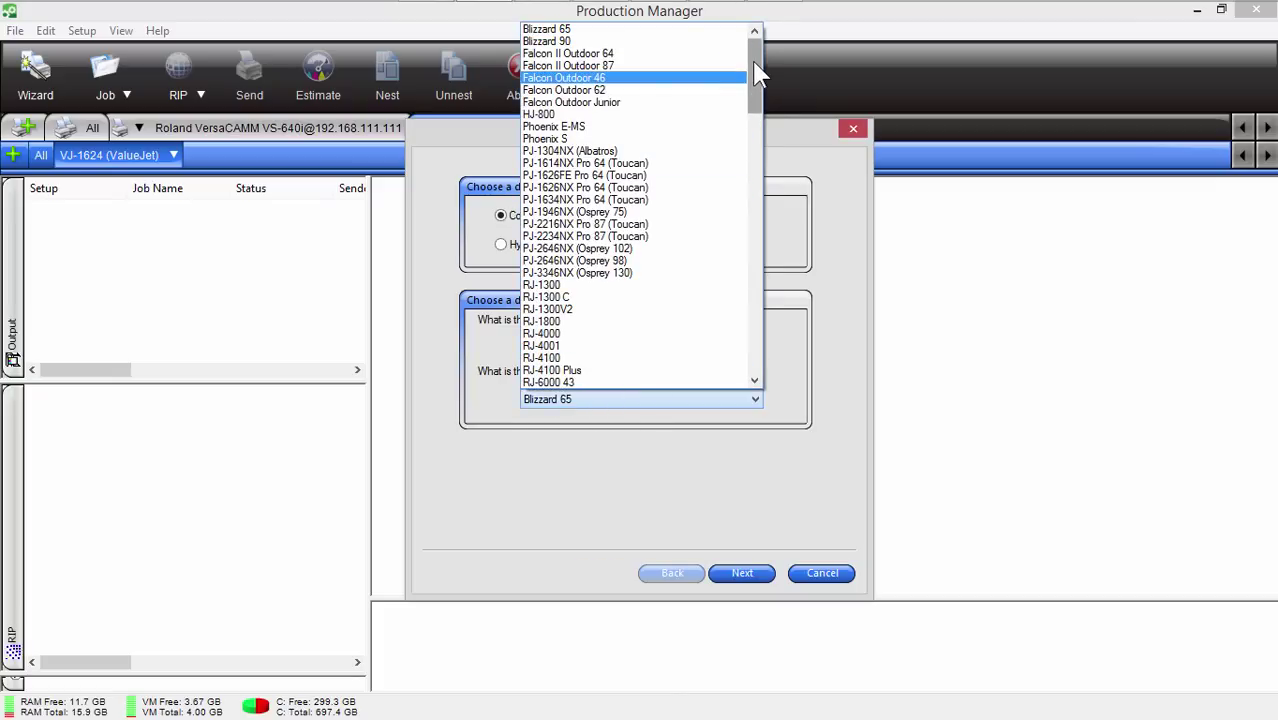
left_click_drag(756, 80, 752, 215)
left_click(693, 495)
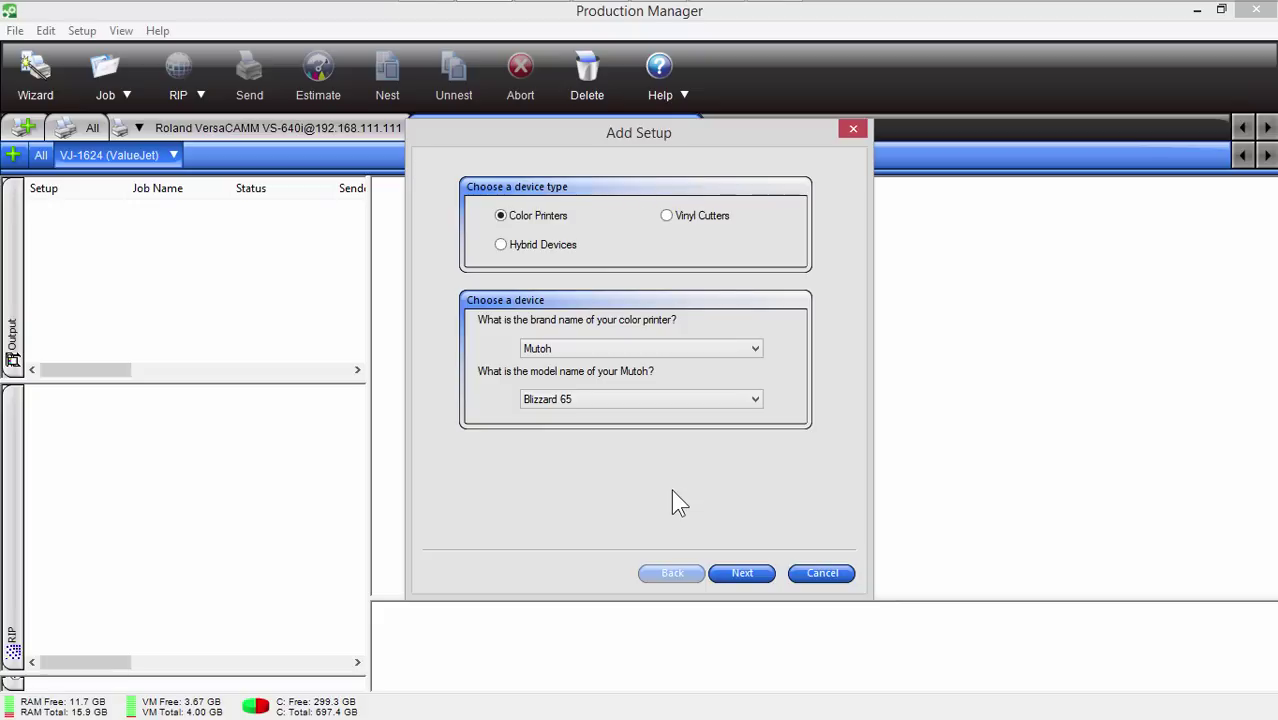
left_click(820, 573)
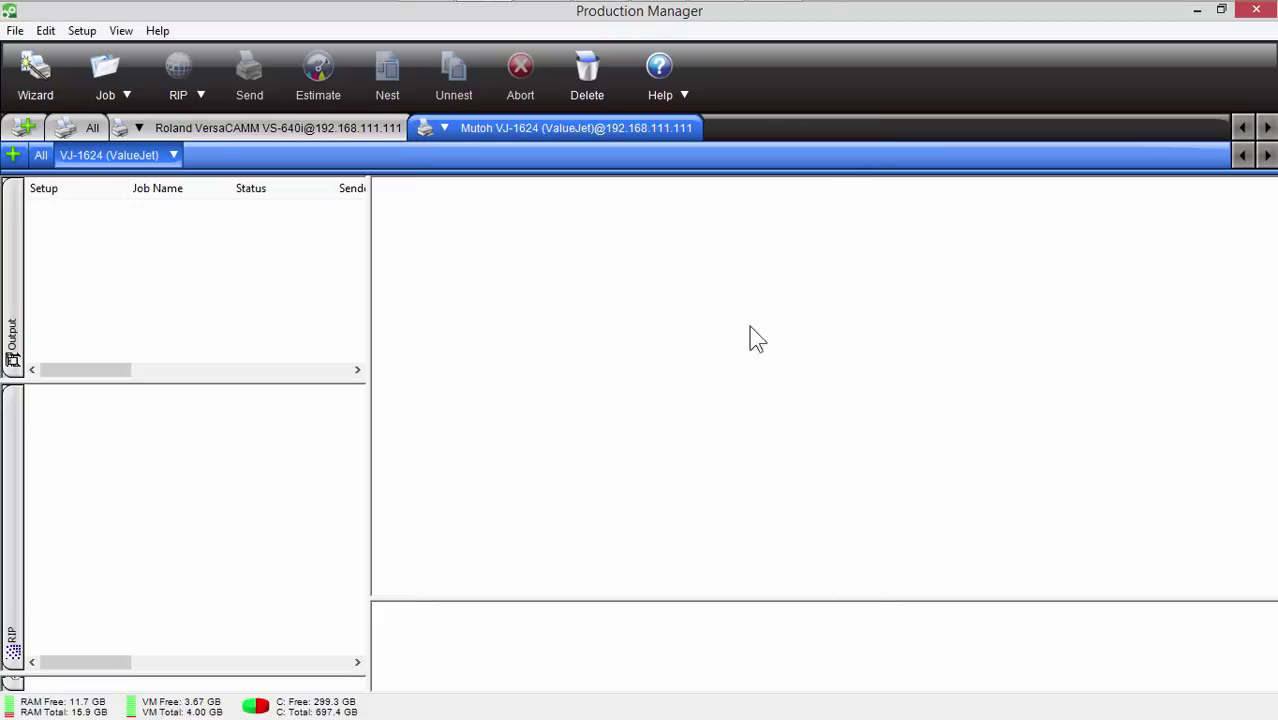
Return to the PowerPoint slide show and advance to the Printer Profiles slide.
mouse_move(606, 15)
left_click(774, 18)
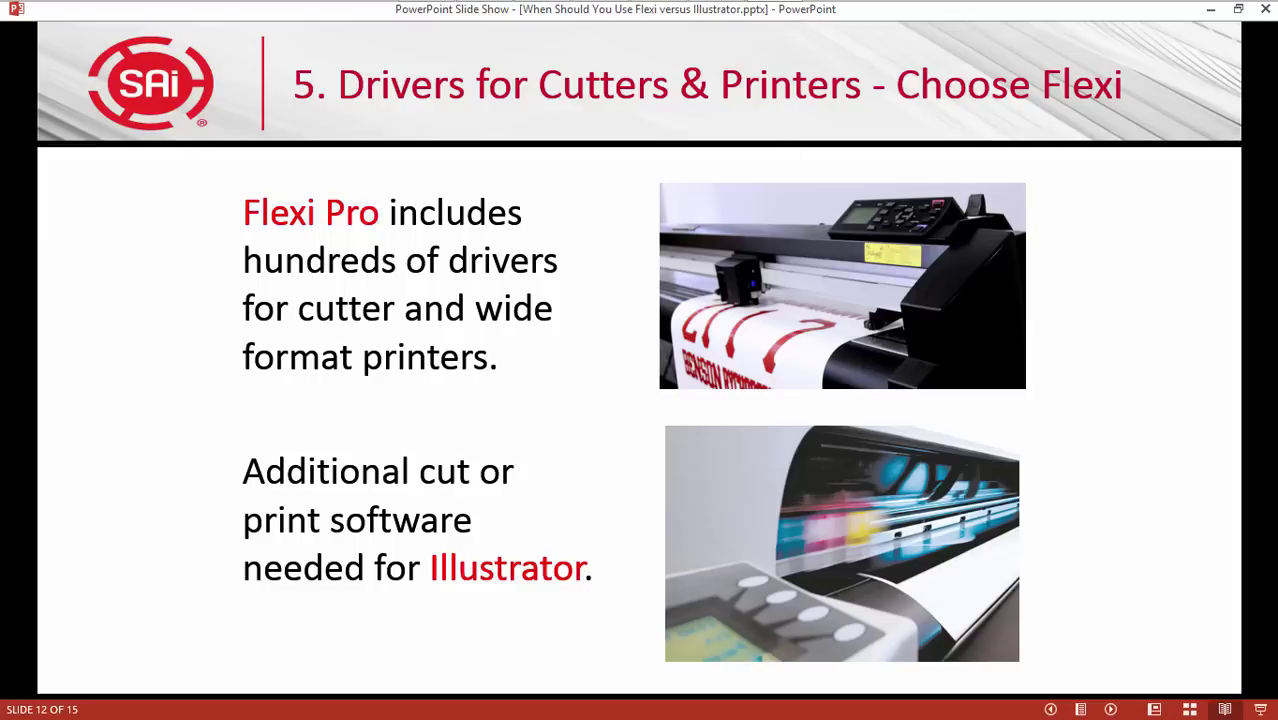
key("Right")
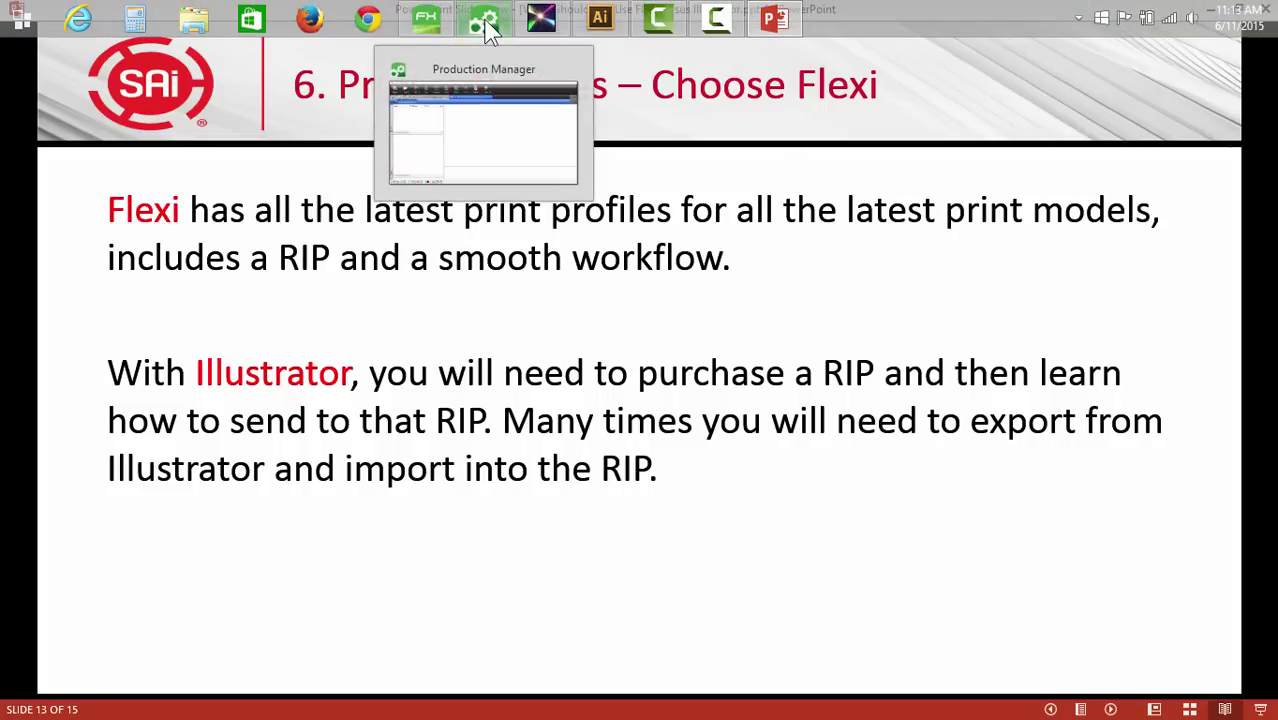
Switch to Production Manager and set the VJ-1624's default job properties to Use color correction.
left_click(486, 24)
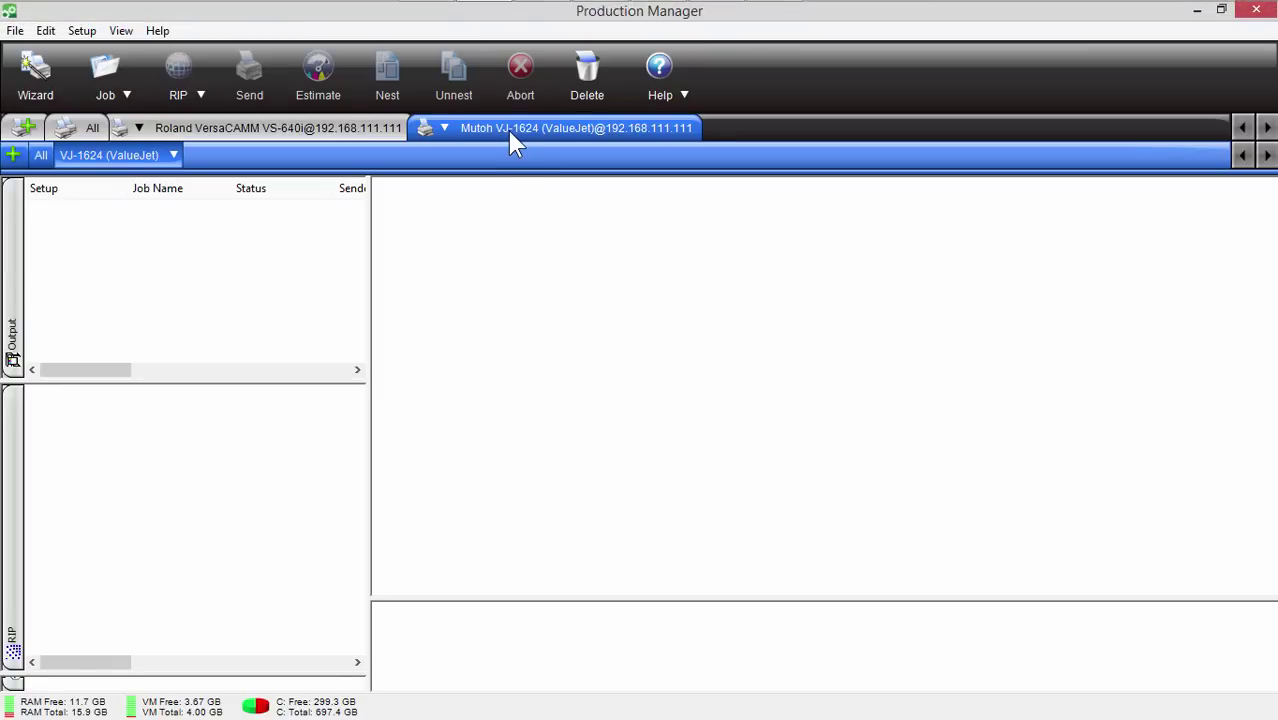
left_click(82, 30)
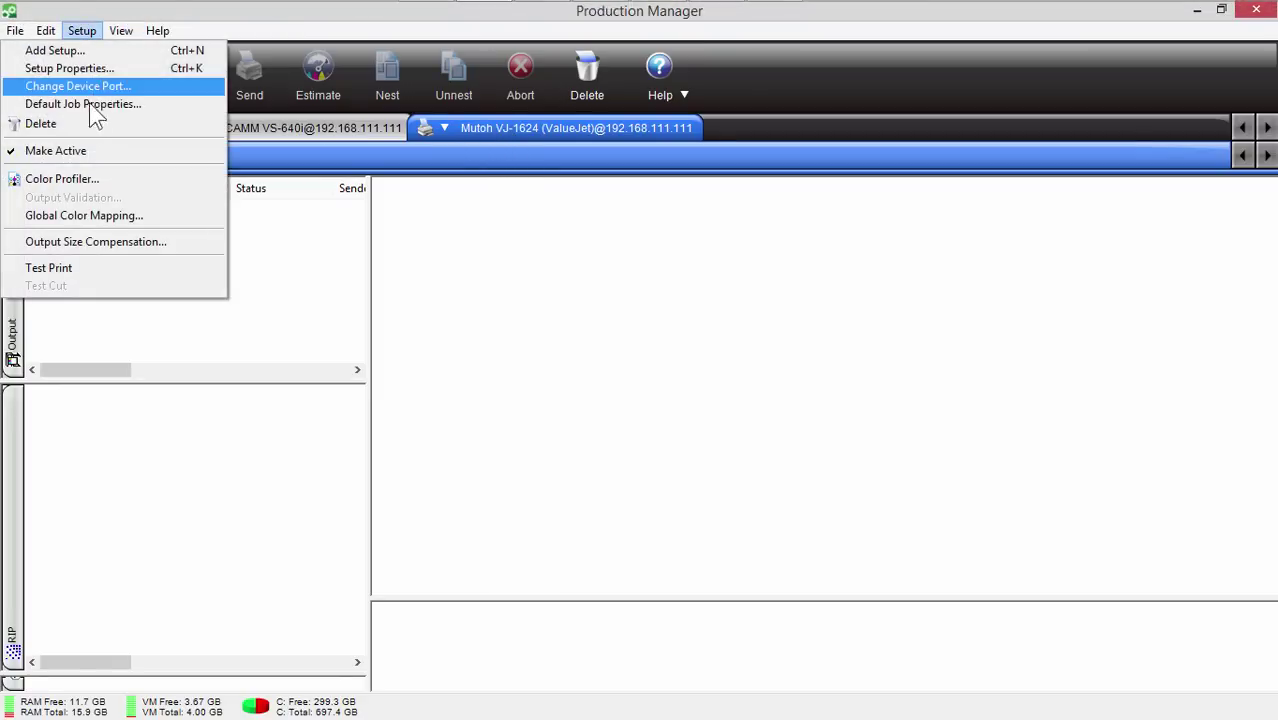
left_click(100, 104)
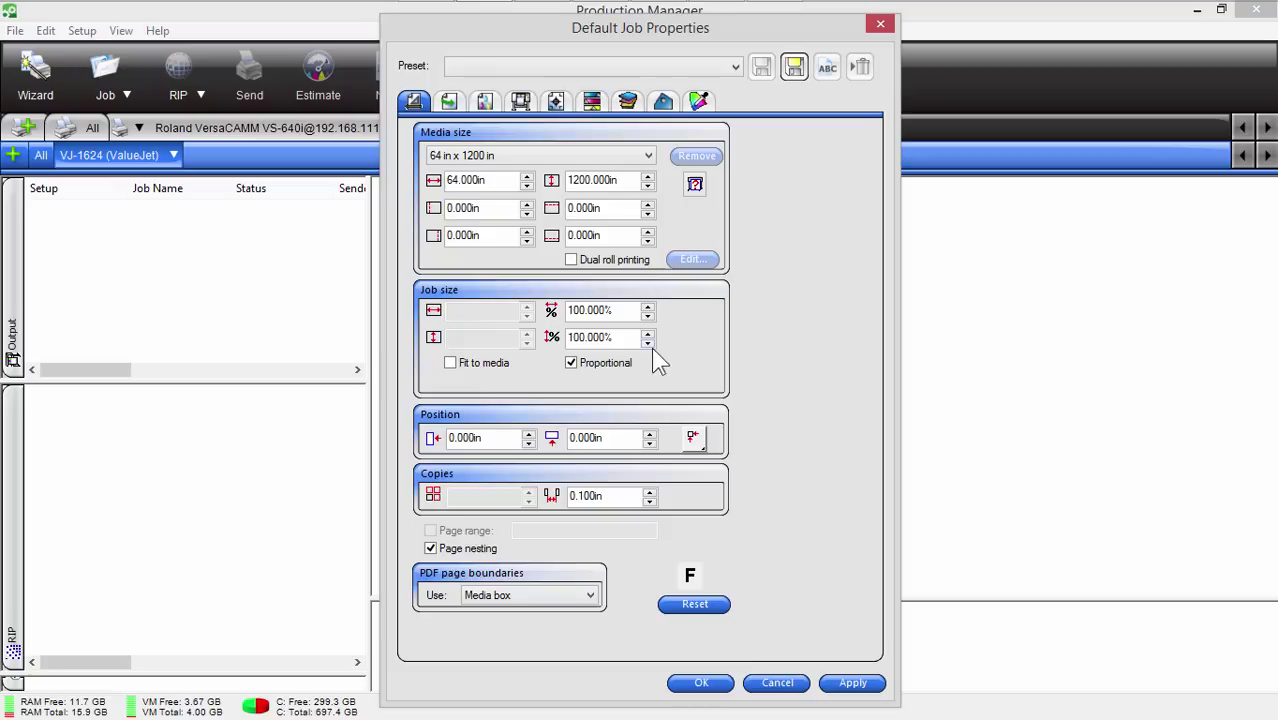
left_click(485, 104)
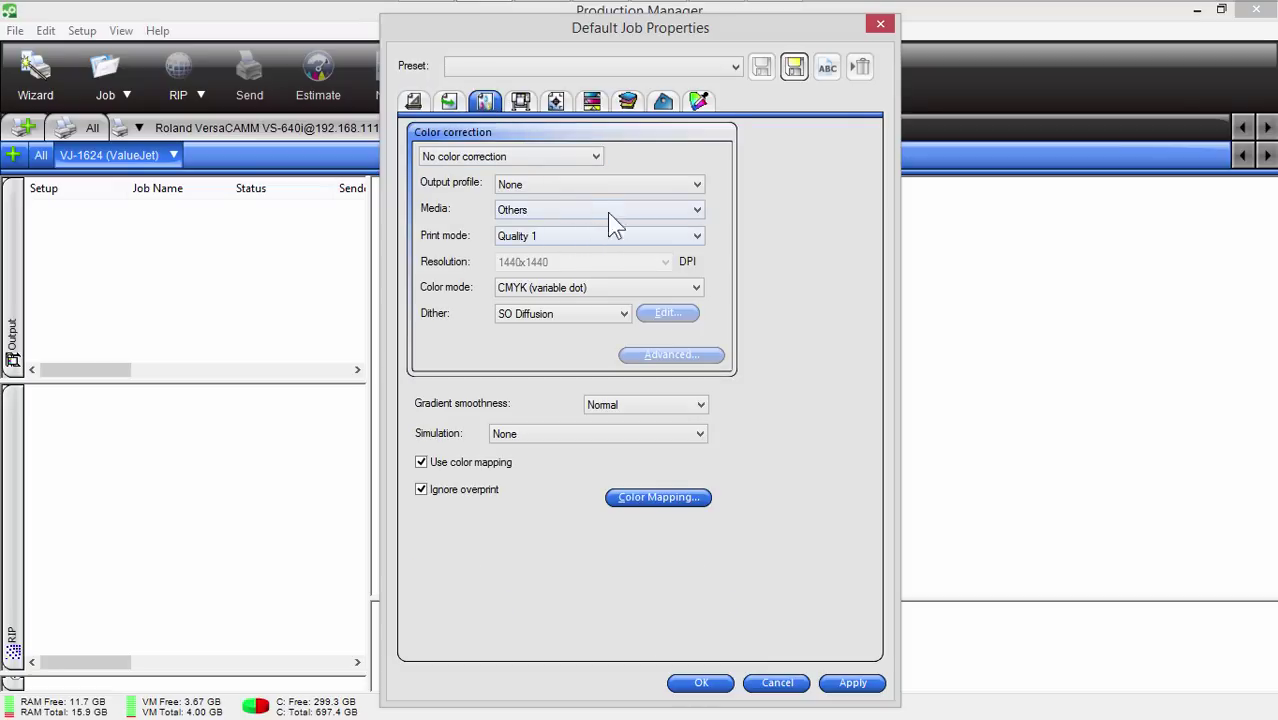
left_click(529, 156)
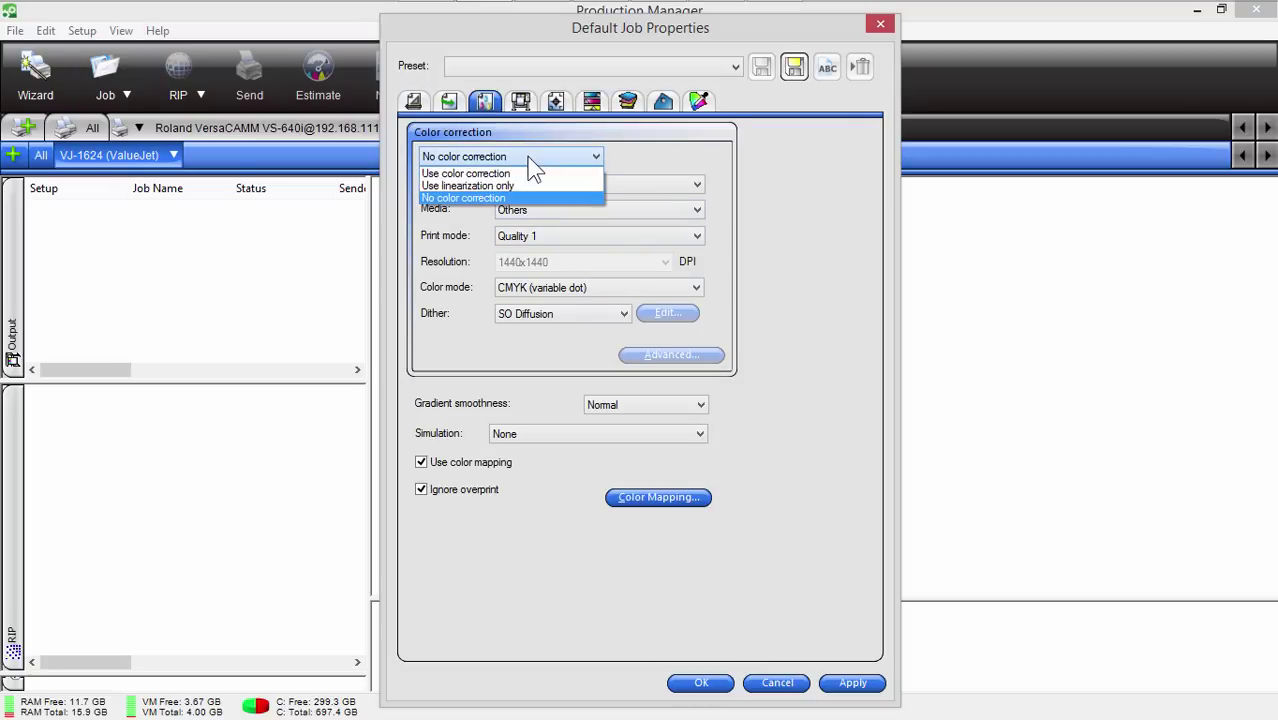
left_click(506, 171)
Examine the output profiles available for the VJ-1624 through to the end, and cancel the default job properties.
left_click(588, 187)
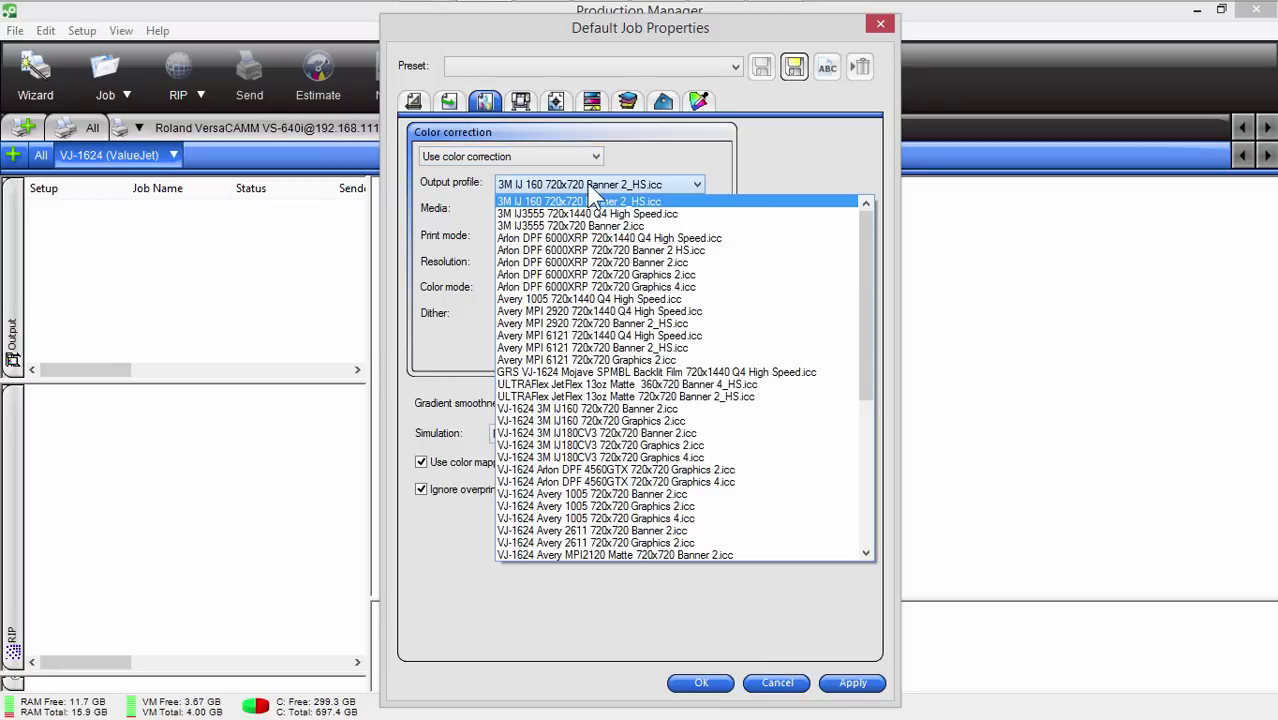
left_click_drag(864, 250, 870, 500)
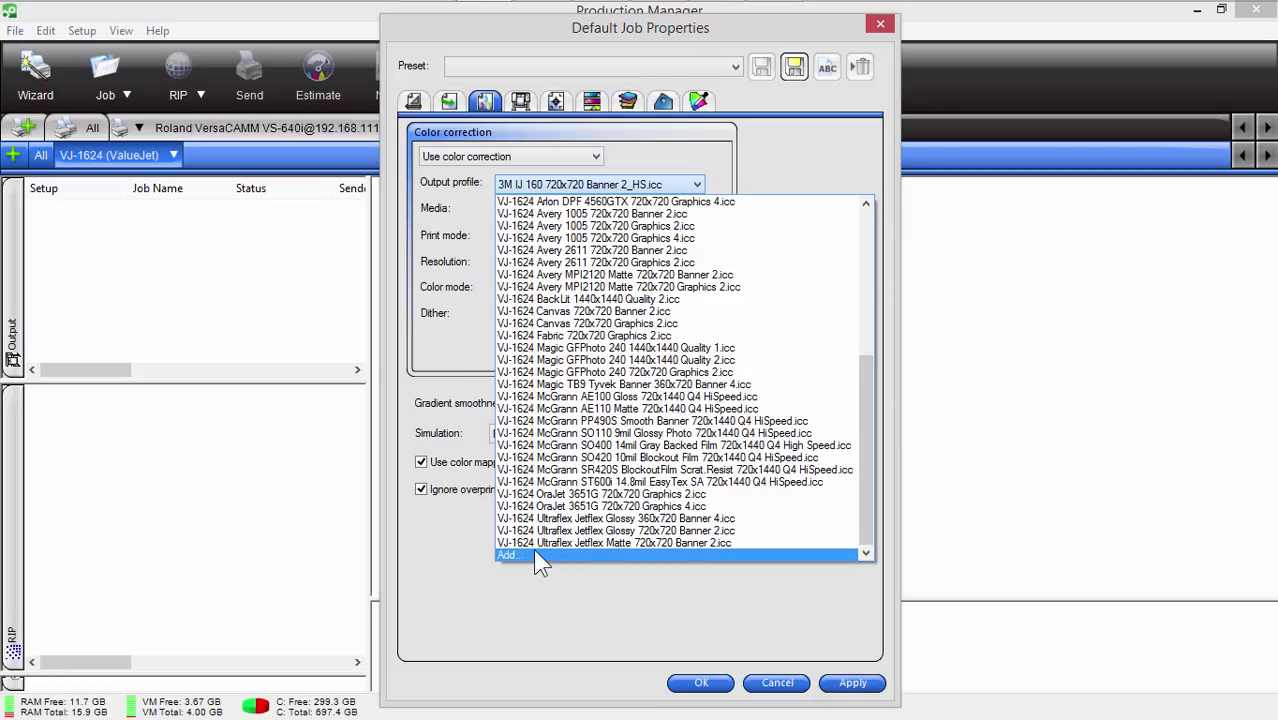
left_click(595, 612)
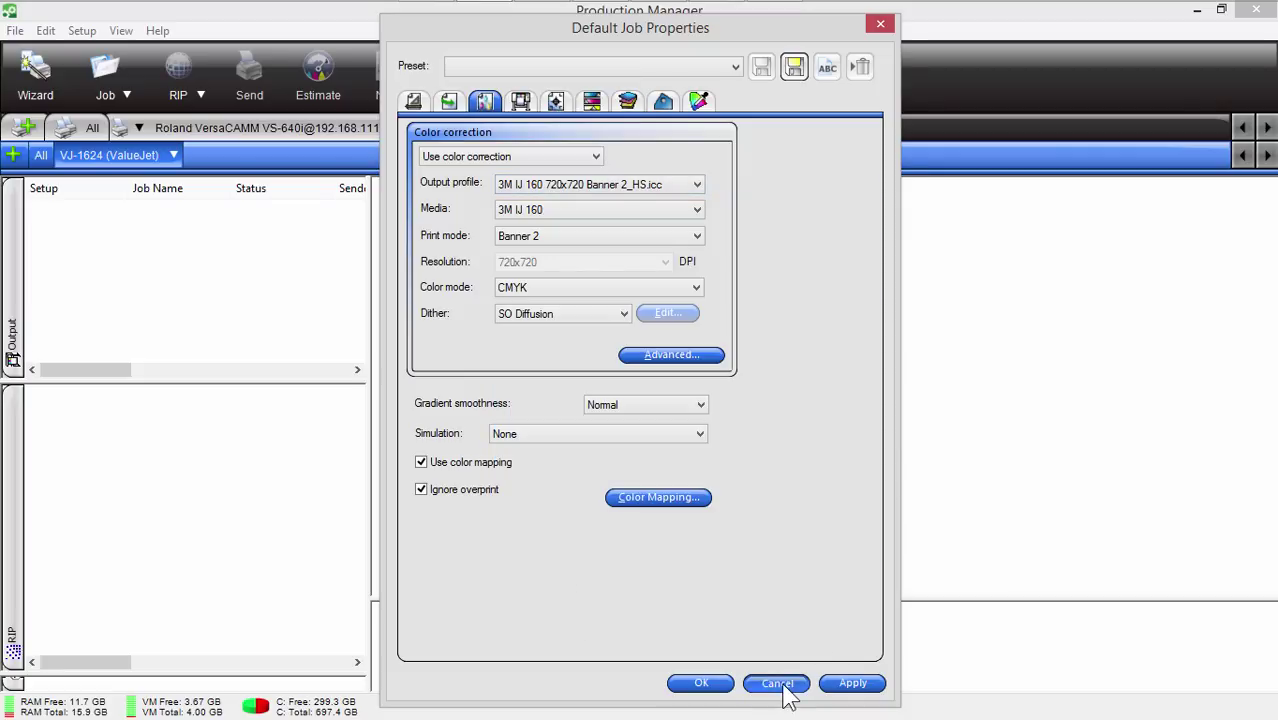
left_click(777, 684)
Return to the PowerPoint slide show and advance to the Subscribe or Not slide.
left_click(776, 20)
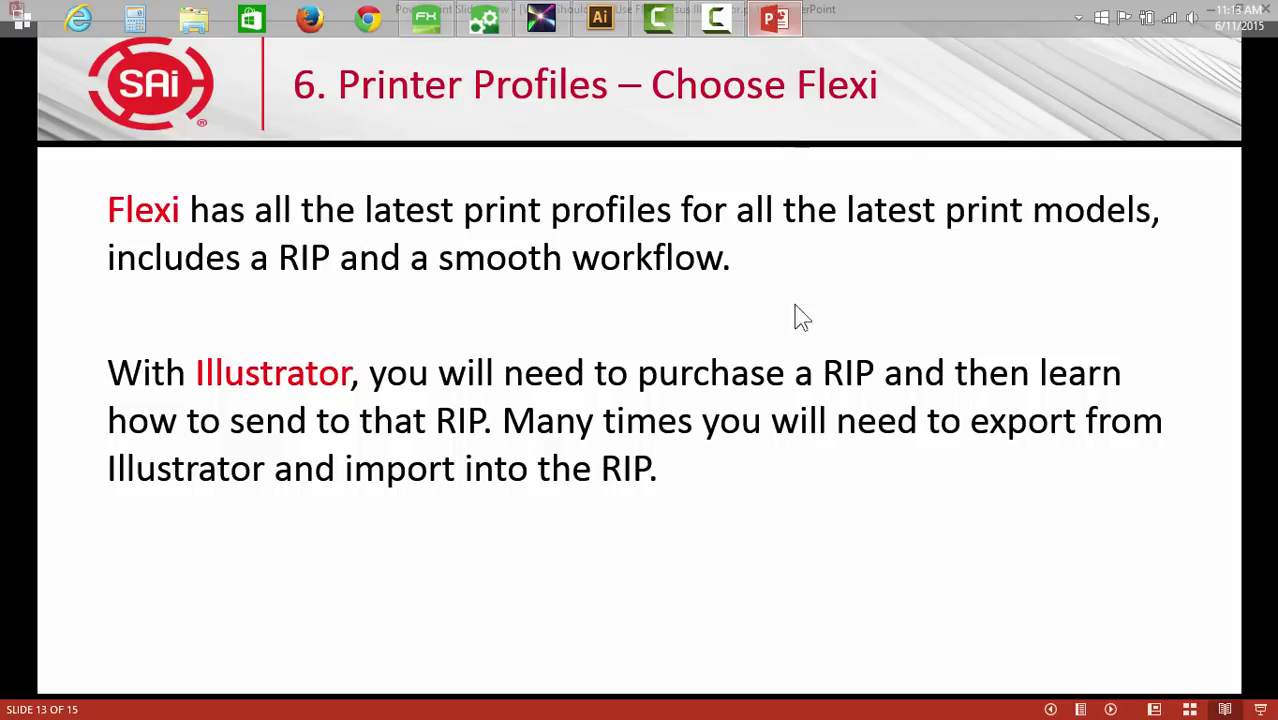
left_click(620, 362)
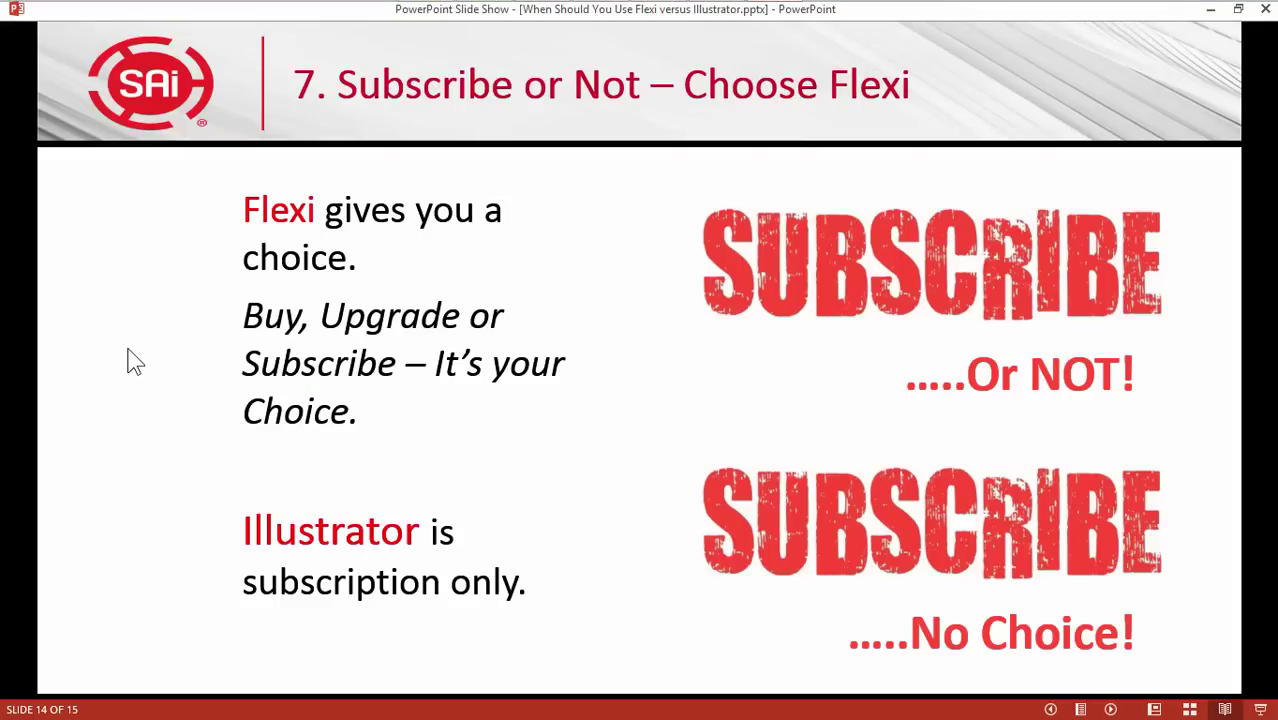